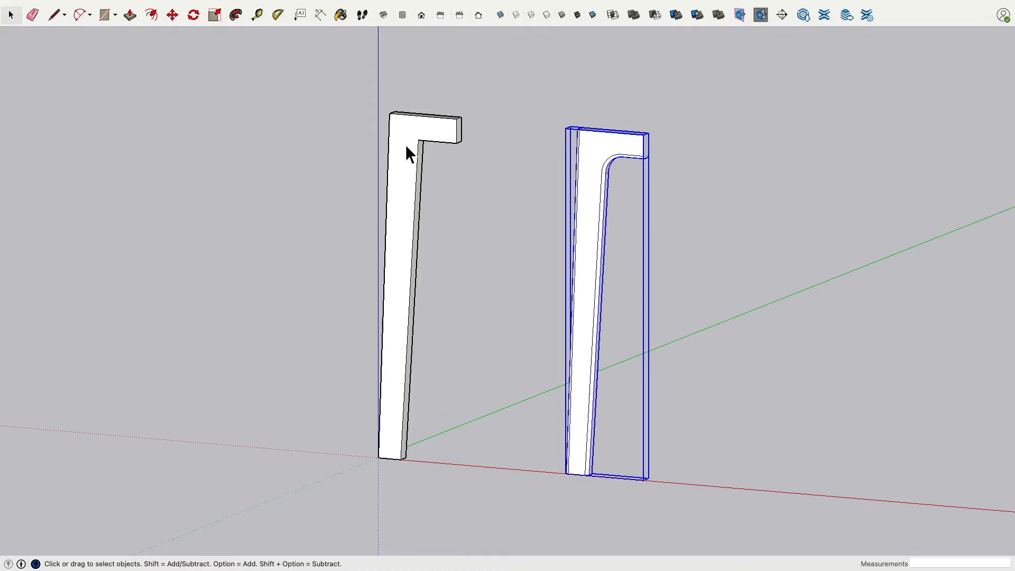
Compare the square-edged leg with the rounded leg, examining the inner curve and softened edges from several angles
{"action": "left_click", "coordinate": [406, 147]}
{"action": "scroll", "coordinate": [660, 160], "scroll_direction": "down", "scroll_amount": 3}
{"action": "scroll", "coordinate": [661, 160], "scroll_direction": "up", "scroll_amount": 10}
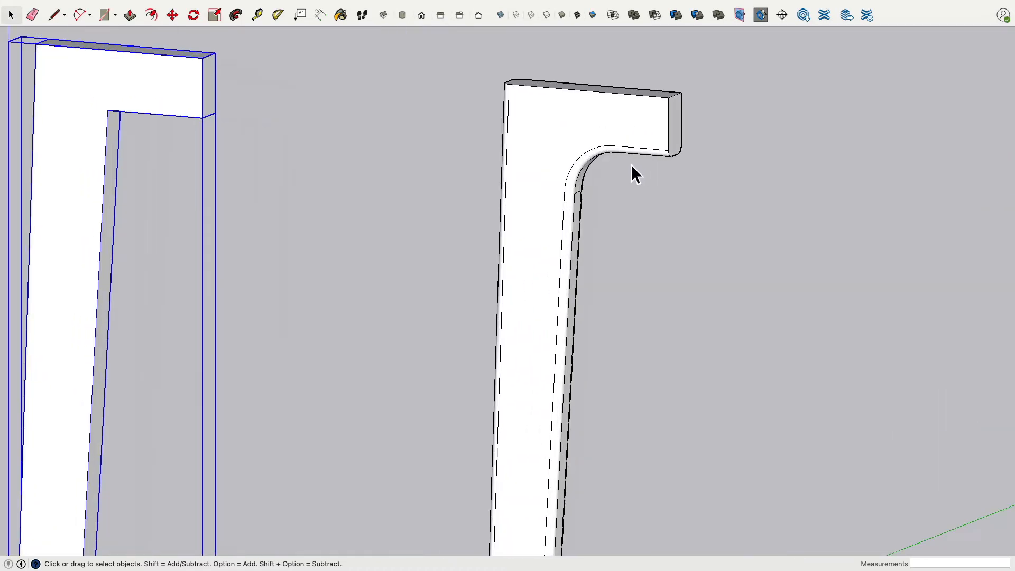
{"action": "scroll", "coordinate": [631, 163], "scroll_direction": "down", "scroll_amount": 3}
{"action": "middle_click_drag", "start_coordinate": [631, 163], "coordinate": [532, 176]}
{"action": "scroll", "coordinate": [532, 177], "scroll_direction": "up", "scroll_amount": 5}
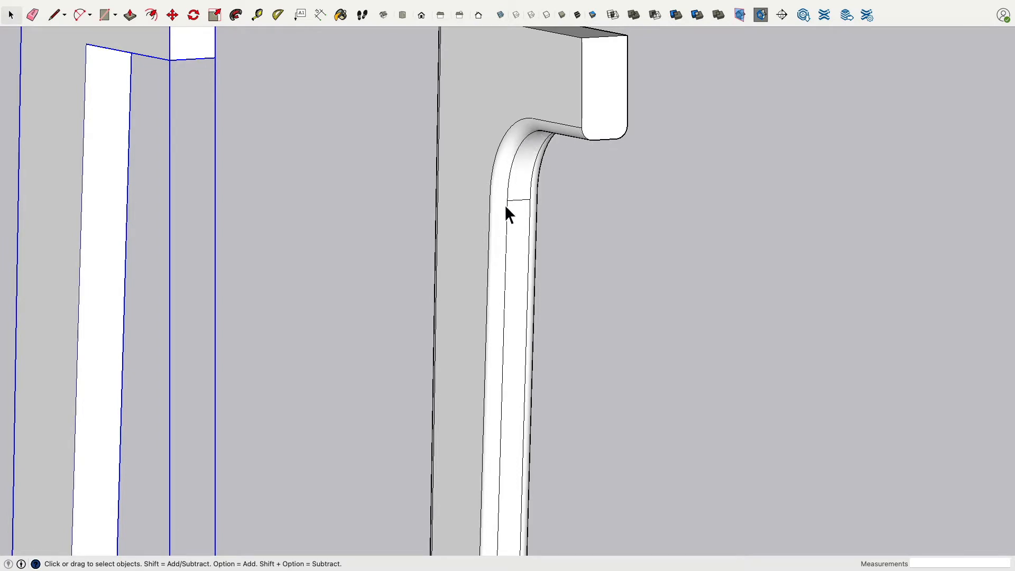
{"action": "scroll", "coordinate": [325, 193], "scroll_direction": "down", "scroll_amount": 3}
{"action": "mouse_move", "coordinate": [321, 197]}
{"action": "middle_mouse_down"}
{"action": "mouse_move", "coordinate": [306, 197]}
{"action": "mouse_move", "coordinate": [415, 122]}
{"action": "middle_mouse_up"}
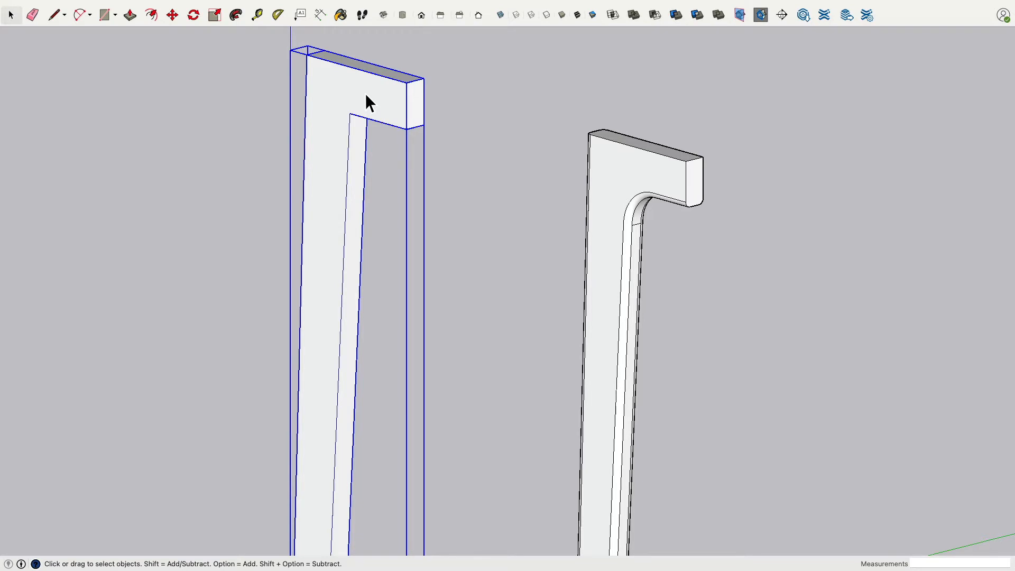
Delete the square-edged leg standing at the origin
{"action": "scroll", "coordinate": [382, 147], "scroll_direction": "up", "scroll_amount": 3}
{"action": "scroll", "coordinate": [382, 148], "scroll_direction": "down", "scroll_amount": 5}
{"action": "middle_click_drag", "start_coordinate": [380, 148], "coordinate": [594, 202]}
{"action": "key", "text": "Delete"}
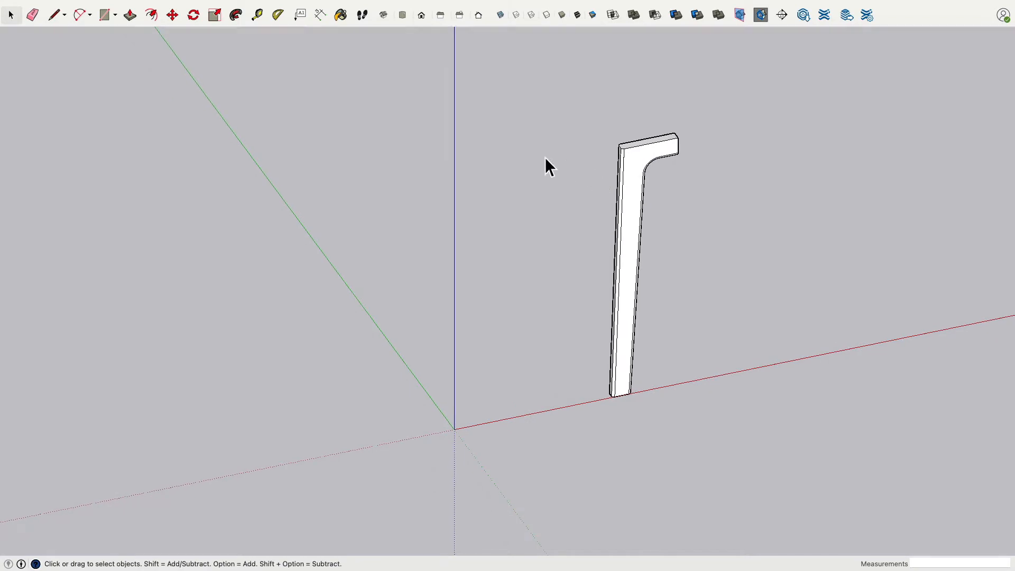
Copy the rounded leg along the red axis, placing the inner bottom corner of its foot at the origin
{"action": "left_click", "coordinate": [640, 160]}
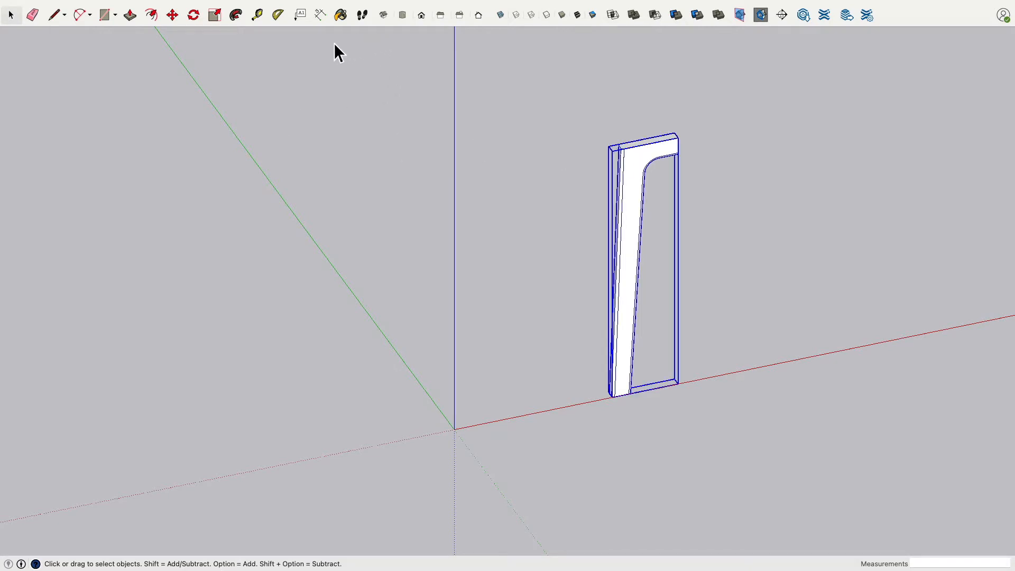
{"action": "left_click", "coordinate": [170, 19]}
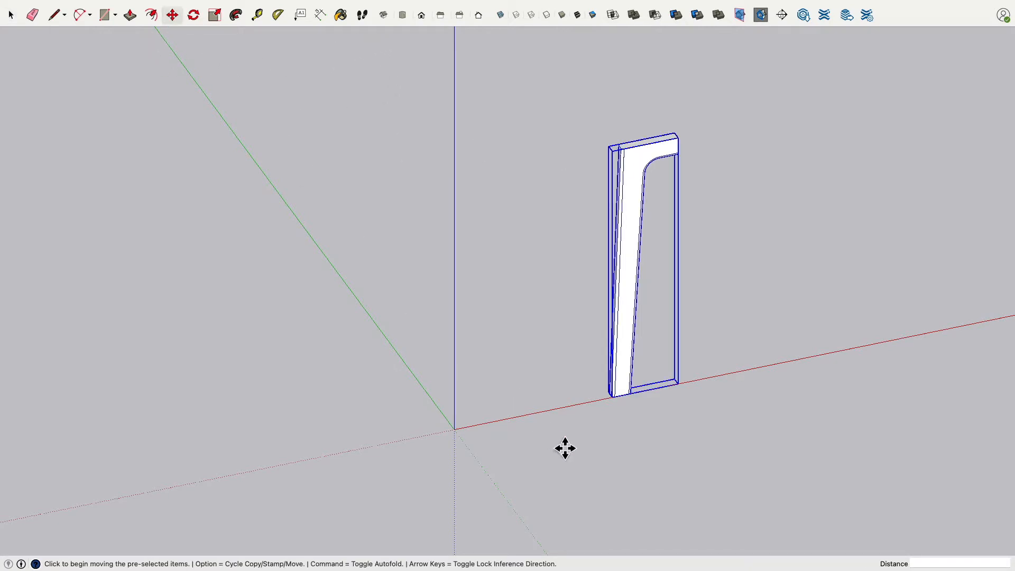
{"action": "left_click", "coordinate": [632, 404]}
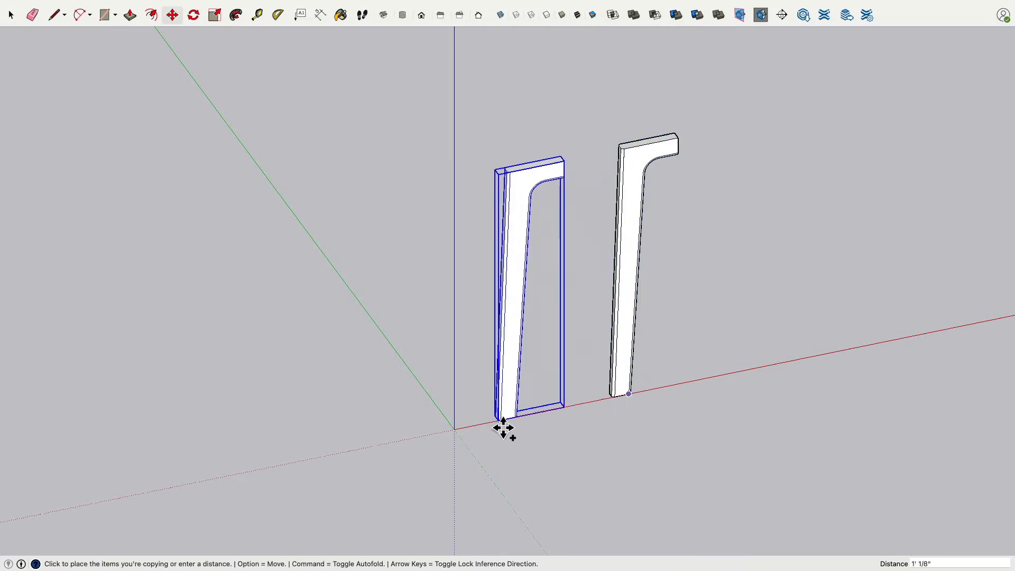
{"action": "left_click", "coordinate": [455, 434]}
{"action": "left_click", "coordinate": [11, 15]}
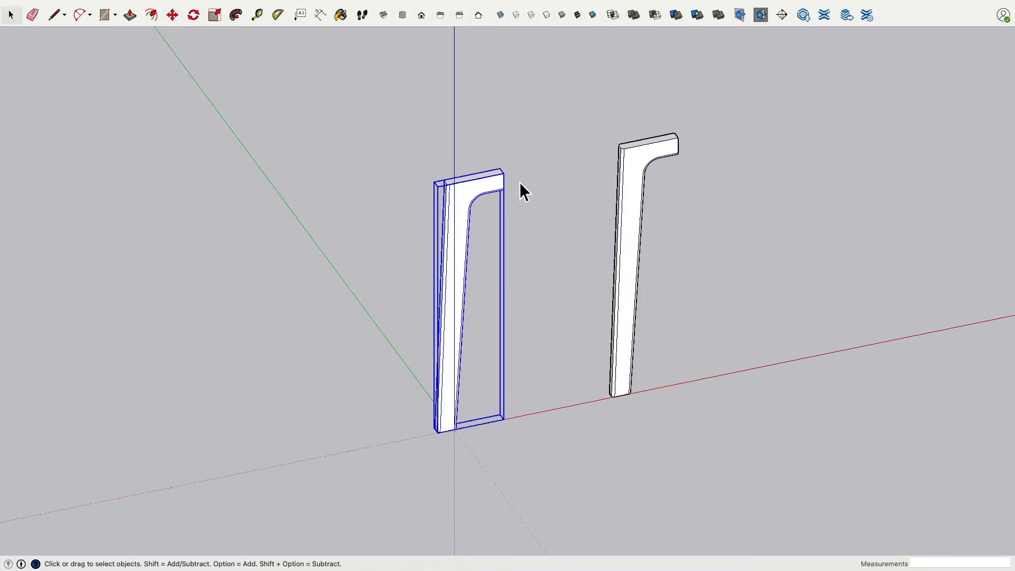
Hide the original rounded leg, leaving the copy at the origin in view
{"action": "left_click", "coordinate": [616, 162]}
{"action": "right_click", "coordinate": [633, 162]}
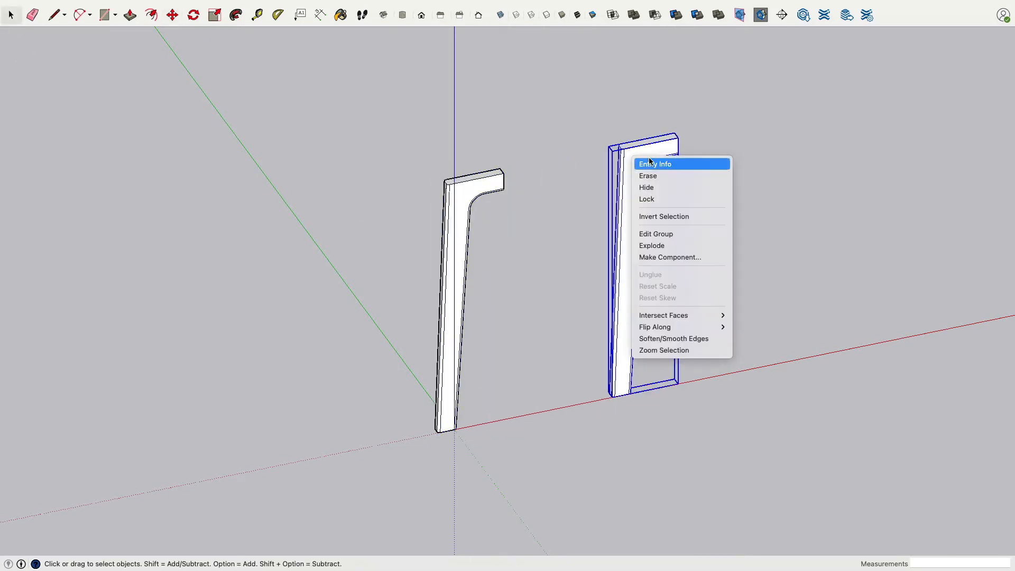
{"action": "left_click", "coordinate": [681, 187]}
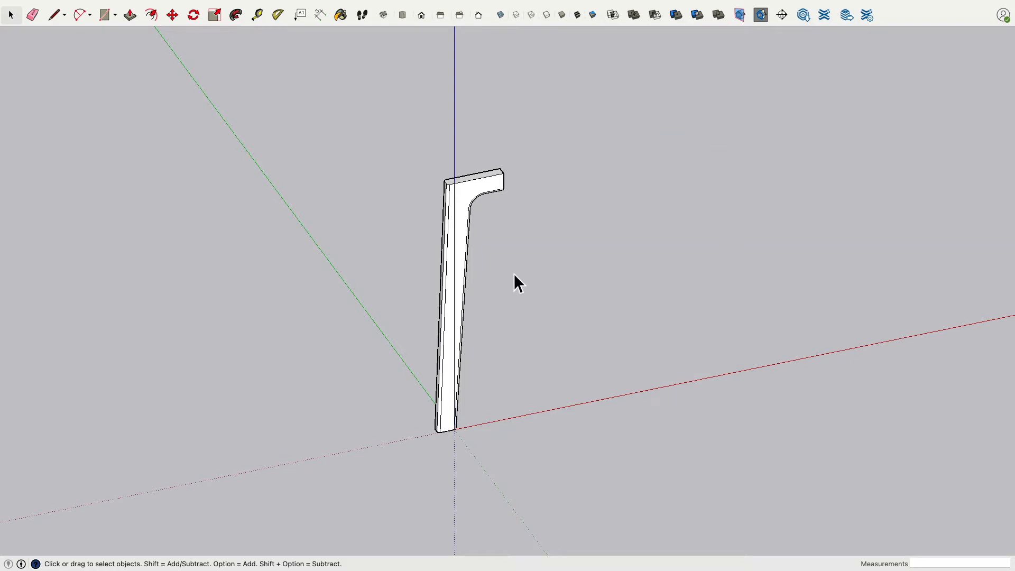
Explode the leg group at the origin into loose geometry and clear the selection
{"action": "middle_click_drag", "start_coordinate": [374, 249], "coordinate": [474, 208]}
{"action": "left_click", "coordinate": [470, 207]}
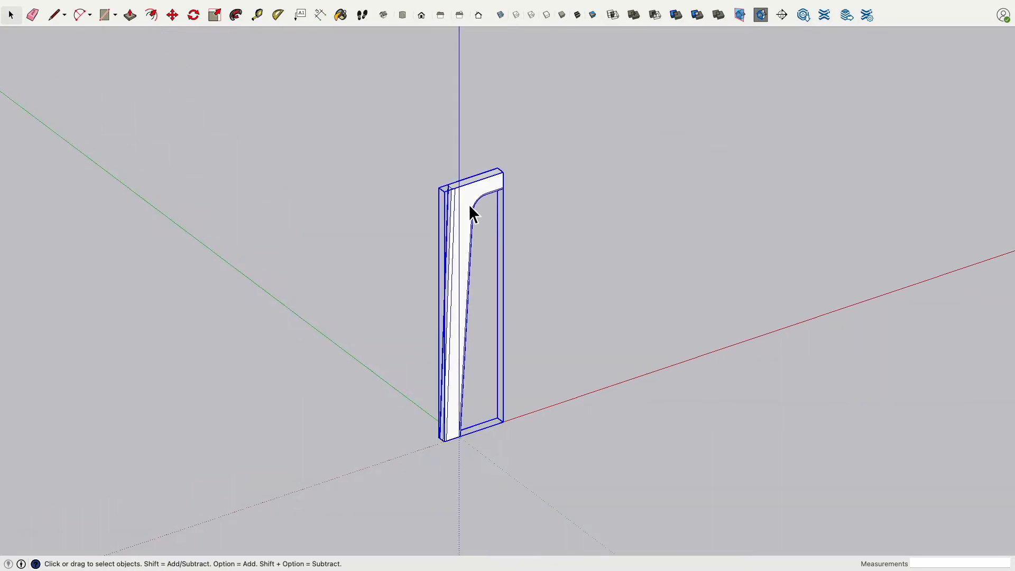
{"action": "right_click", "coordinate": [467, 198]}
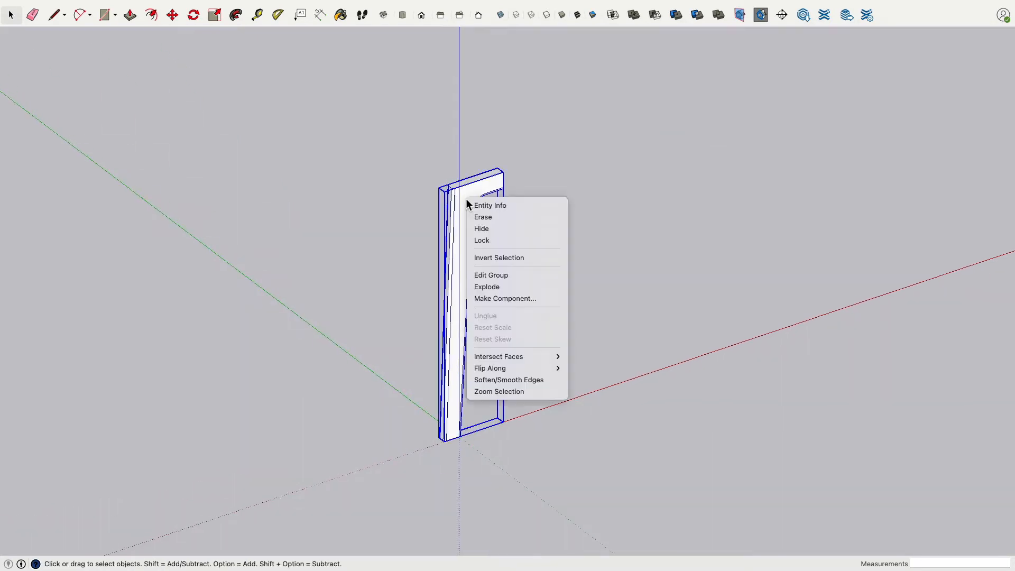
{"action": "left_click", "coordinate": [531, 286]}
{"action": "left_click", "coordinate": [564, 251]}
Examine the leg's upper end by selecting its side, end, top, underside and inner curve faces one at a time
{"action": "scroll", "coordinate": [492, 206], "scroll_direction": "down", "scroll_amount": 3}
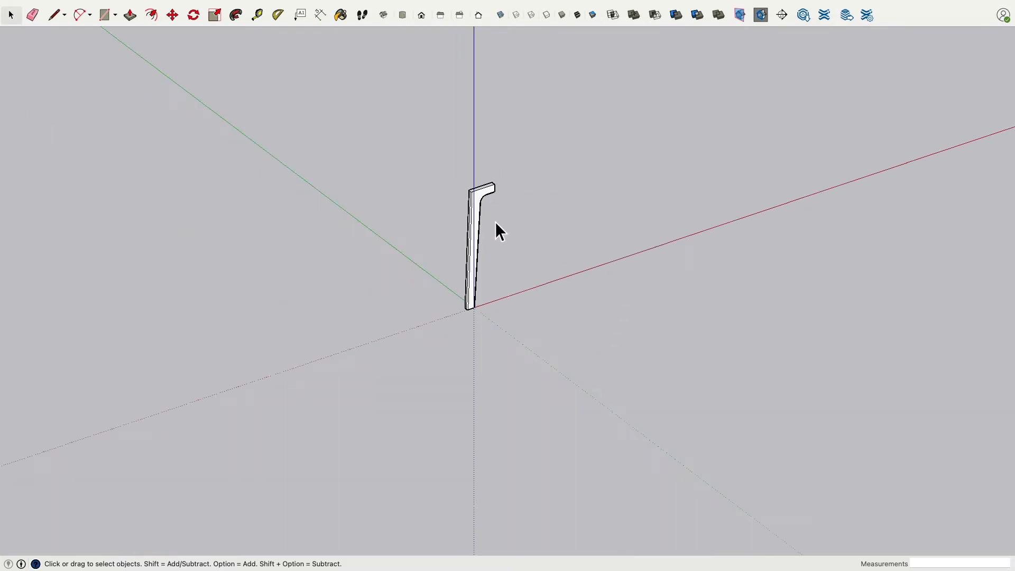
{"action": "scroll", "coordinate": [494, 223], "scroll_direction": "up", "scroll_amount": 3}
{"action": "middle_click_drag", "start_coordinate": [494, 224], "coordinate": [477, 174]}
{"action": "scroll", "coordinate": [586, 138], "scroll_direction": "up", "scroll_amount": 3}
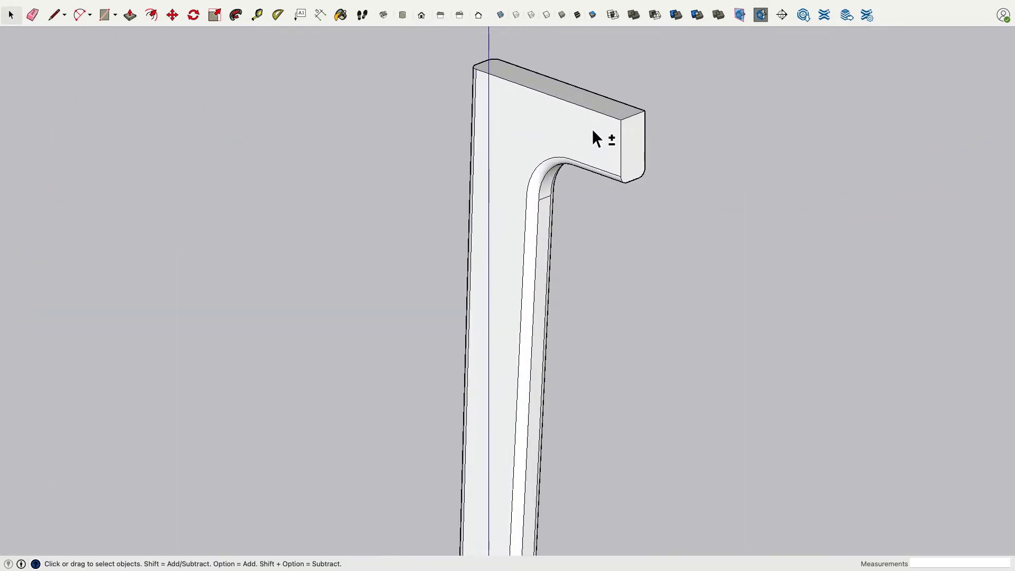
{"action": "scroll", "coordinate": [514, 201], "scroll_direction": "up", "scroll_amount": 3}
{"action": "scroll", "coordinate": [400, 249], "scroll_direction": "up", "scroll_amount": 2}
{"action": "left_click", "coordinate": [399, 246]}
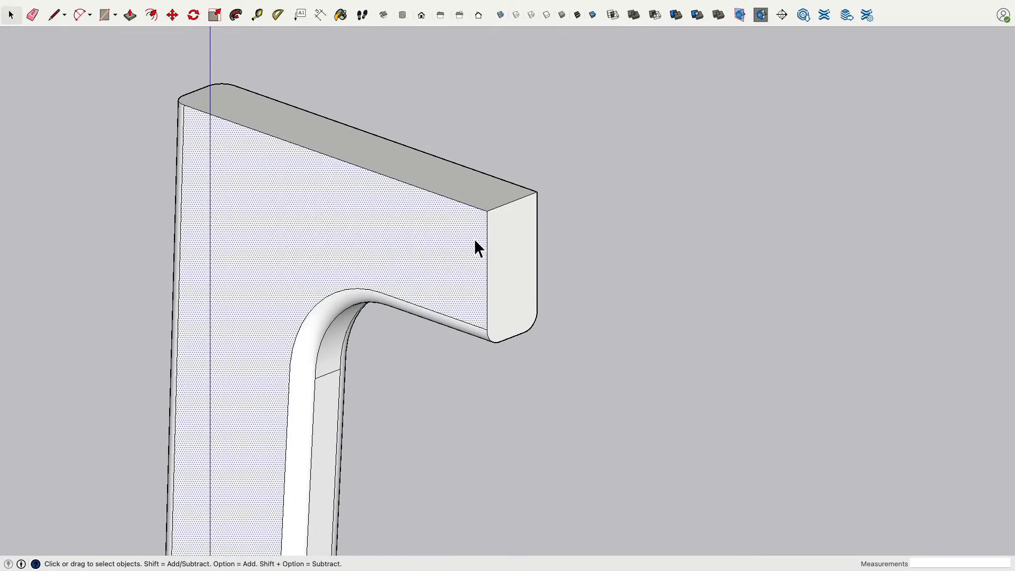
{"action": "left_click", "coordinate": [502, 243]}
{"action": "left_click", "coordinate": [483, 198]}
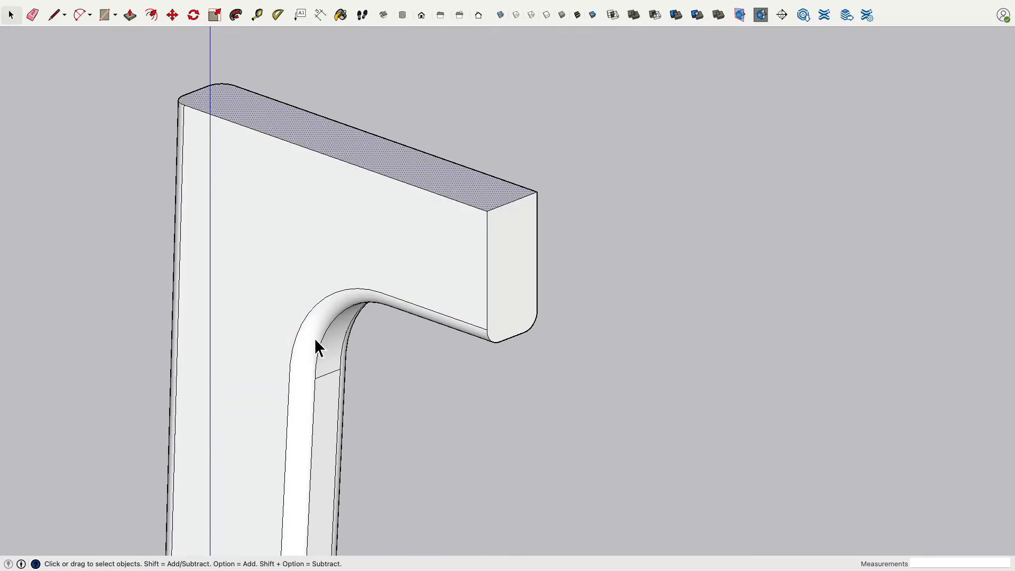
{"action": "middle_click_drag", "start_coordinate": [367, 421], "coordinate": [400, 364]}
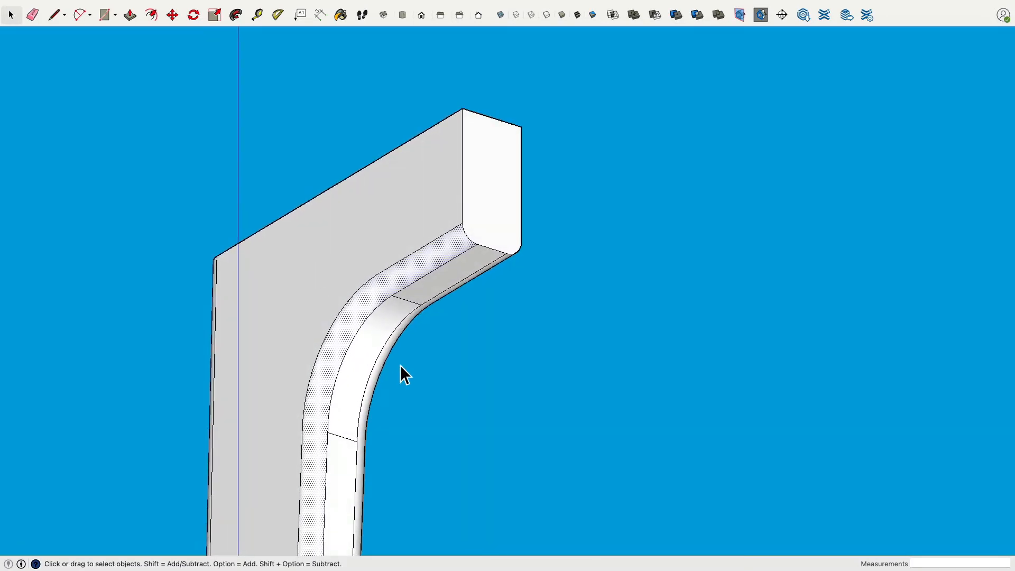
{"action": "left_click", "coordinate": [497, 209]}
{"action": "left_click", "coordinate": [432, 274]}
{"action": "left_click", "coordinate": [374, 317]}
{"action": "left_click", "coordinate": [499, 308]}
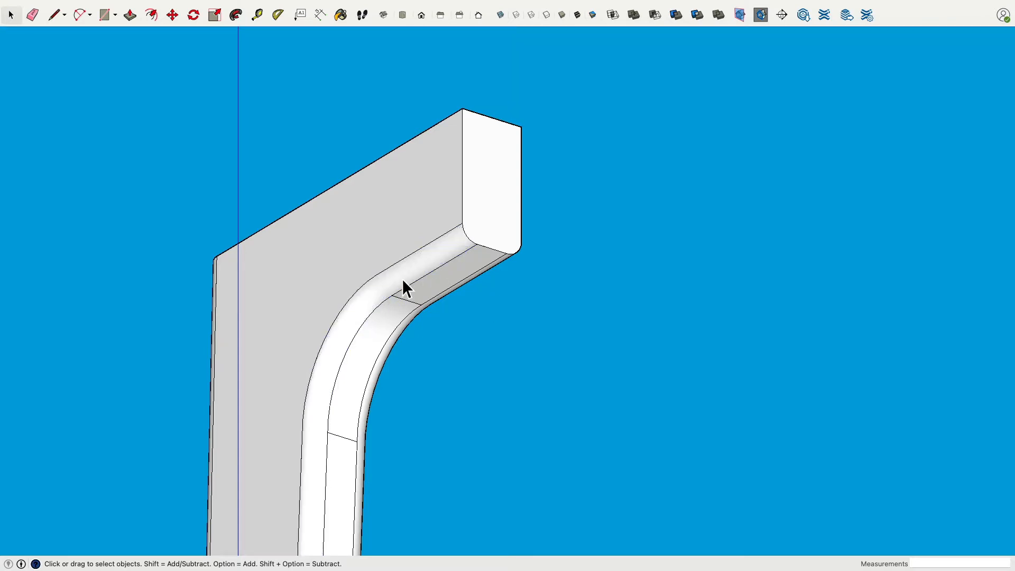
Inspect how the flat side face, its boundary edge and the rounded-over strip meet along the inner curve
{"action": "left_click", "coordinate": [390, 246]}
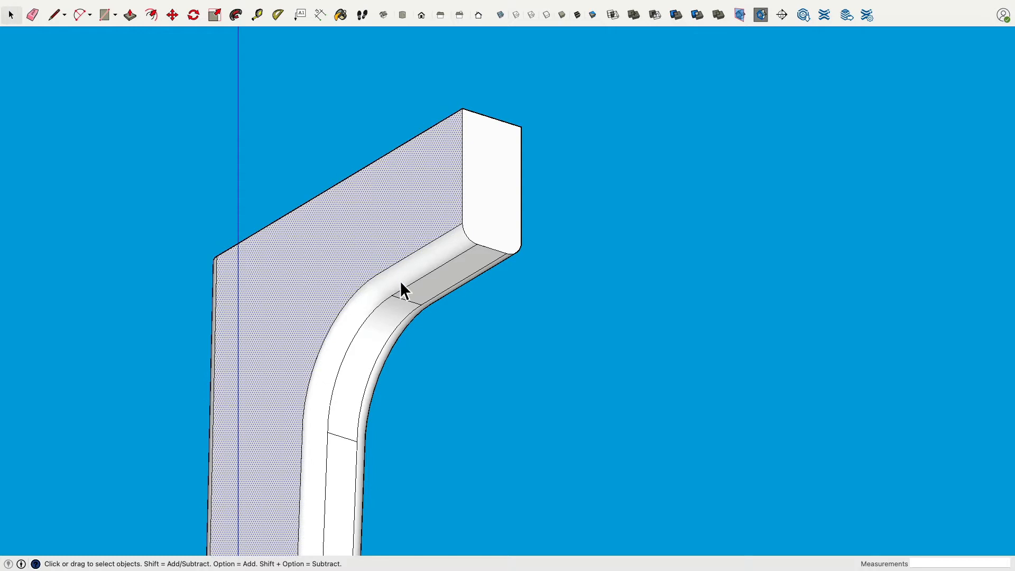
{"action": "left_click", "coordinate": [400, 288]}
{"action": "left_click", "coordinate": [427, 291]}
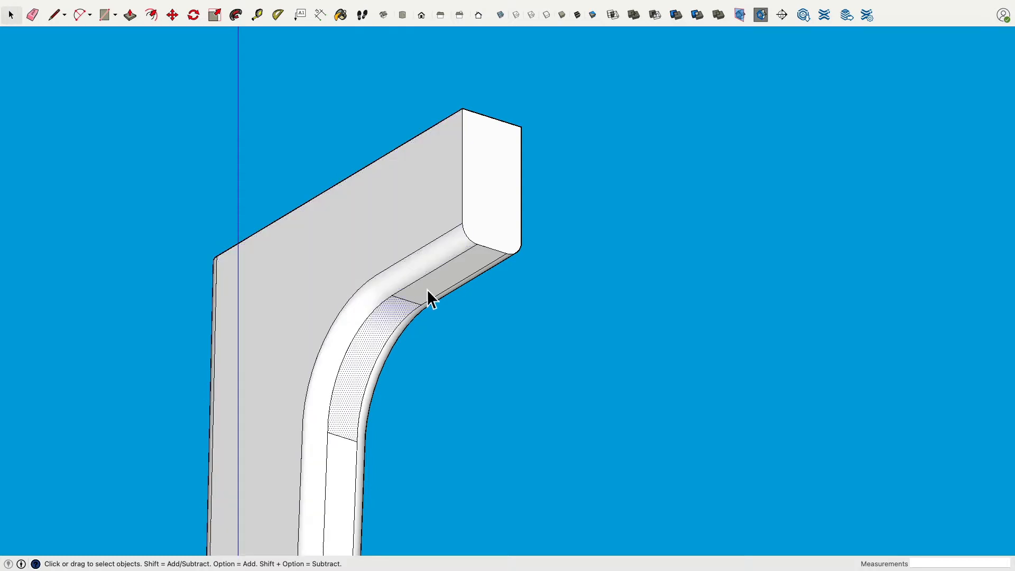
{"action": "left_click", "coordinate": [435, 181]}
{"action": "left_click", "coordinate": [432, 244]}
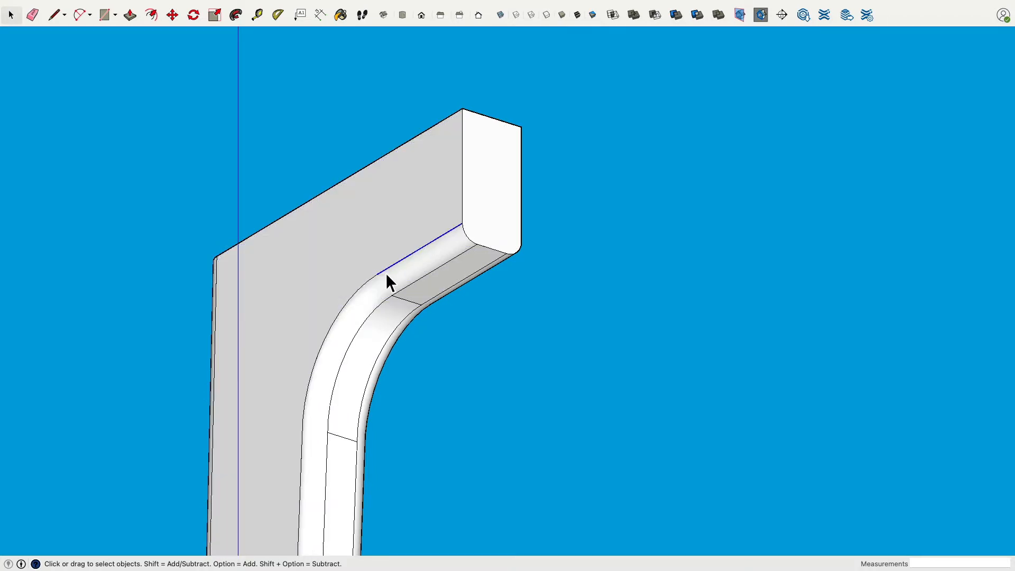
{"action": "left_click", "coordinate": [480, 339]}
{"action": "left_click", "coordinate": [422, 219]}
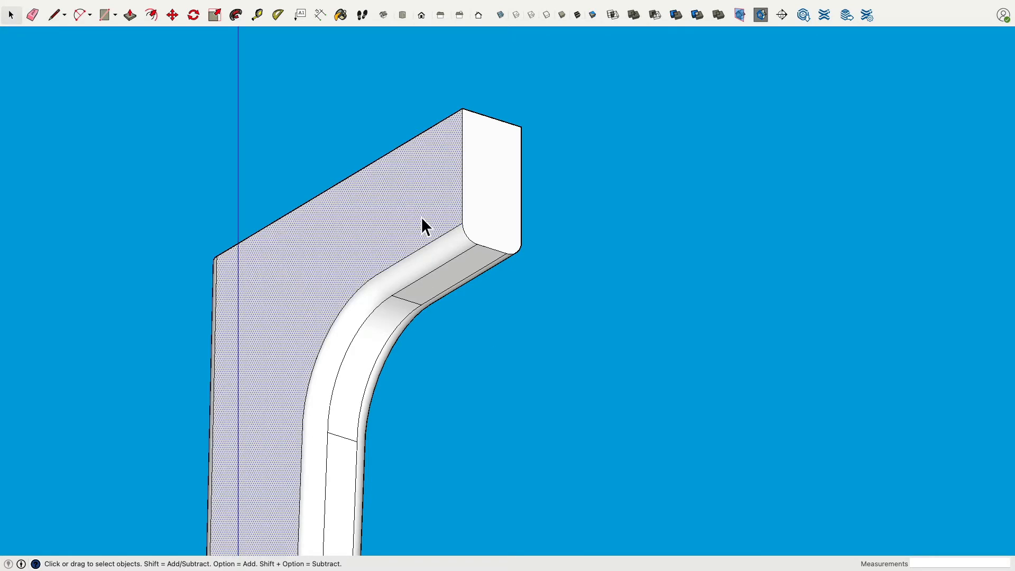
{"action": "left_click", "coordinate": [482, 159]}
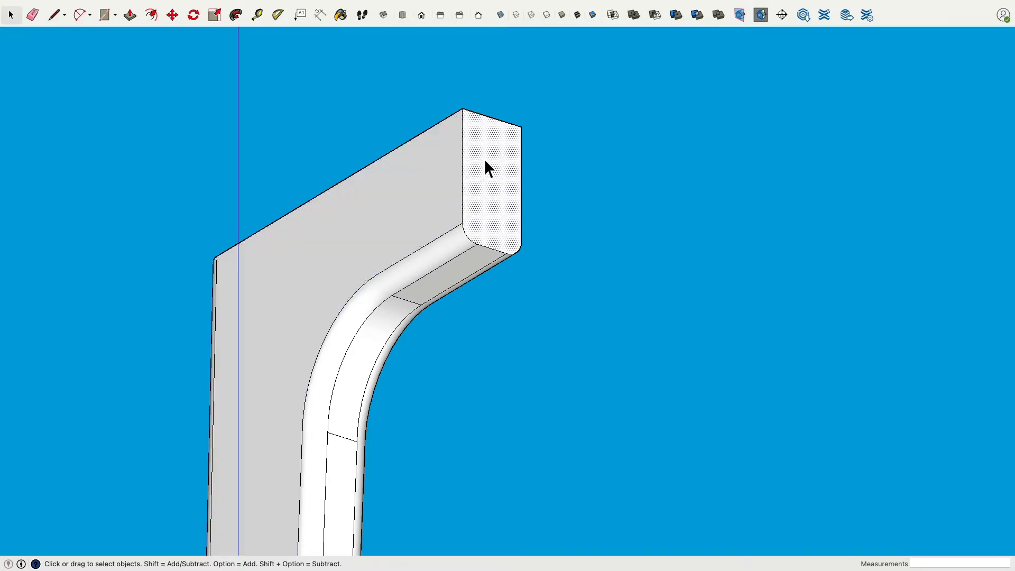
{"action": "left_click", "coordinate": [422, 218]}
{"action": "left_click", "coordinate": [434, 271]}
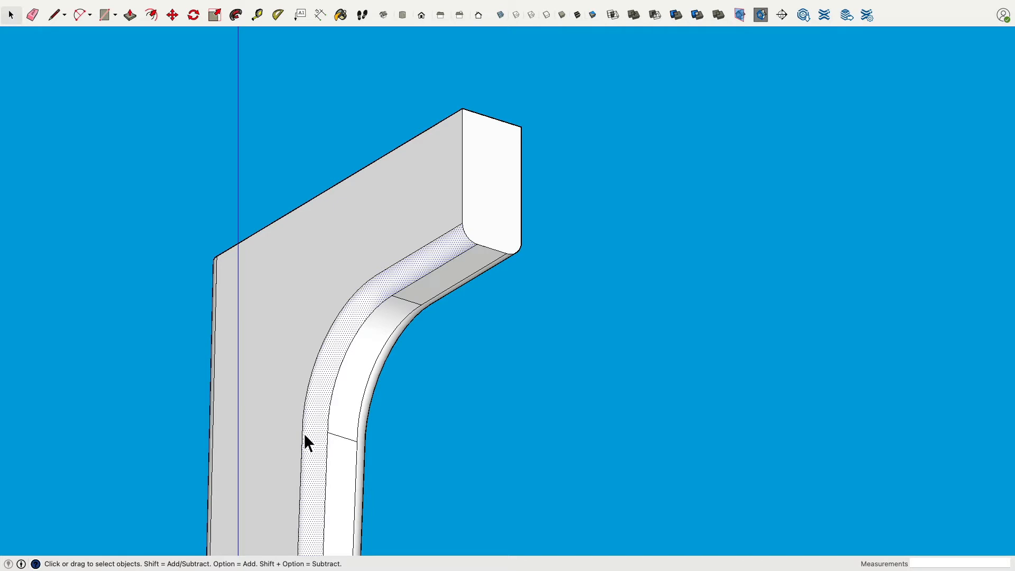
{"action": "left_click", "coordinate": [451, 391]}
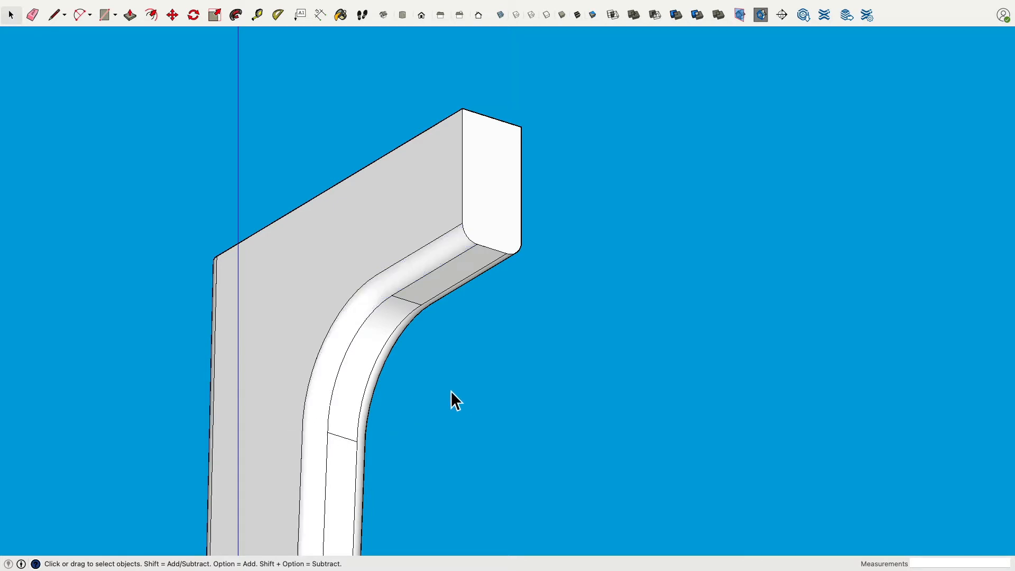
Select all of the leg's connected geometry to reveal the hidden edges around the inner curve
{"action": "left_click", "coordinate": [353, 328]}
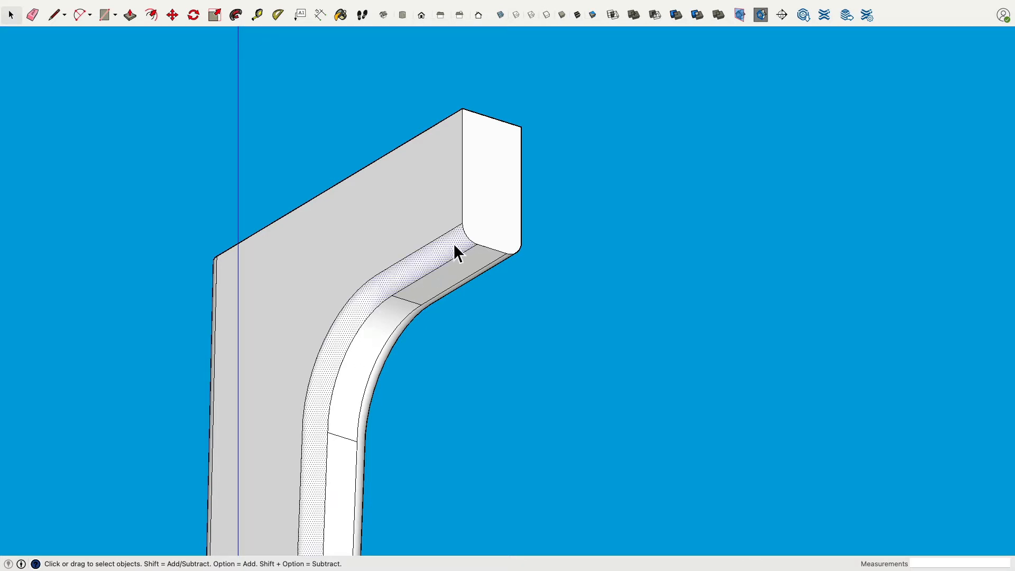
{"action": "triple_click", "coordinate": [349, 336]}
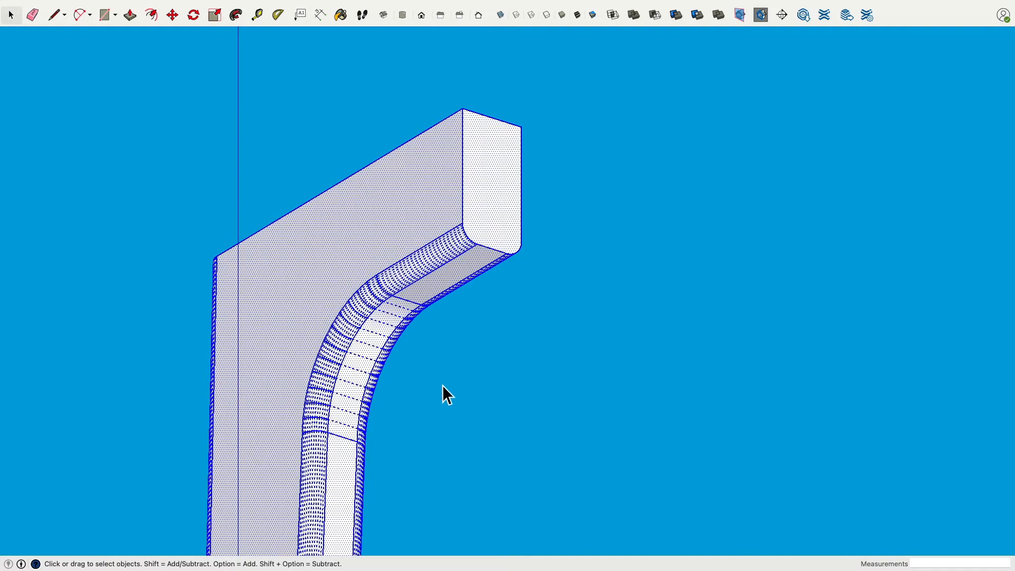
{"action": "scroll", "coordinate": [358, 374], "scroll_direction": "down", "scroll_amount": 2}
{"action": "scroll", "coordinate": [360, 391], "scroll_direction": "up", "scroll_amount": 8}
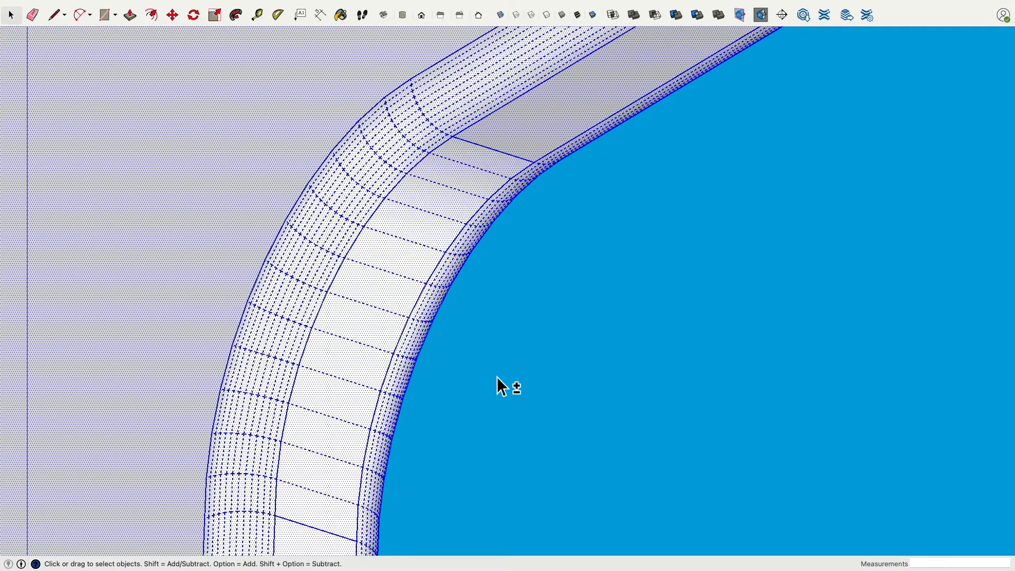
{"action": "middle_click_drag", "start_coordinate": [497, 376], "coordinate": [558, 327], "text": "shift"}
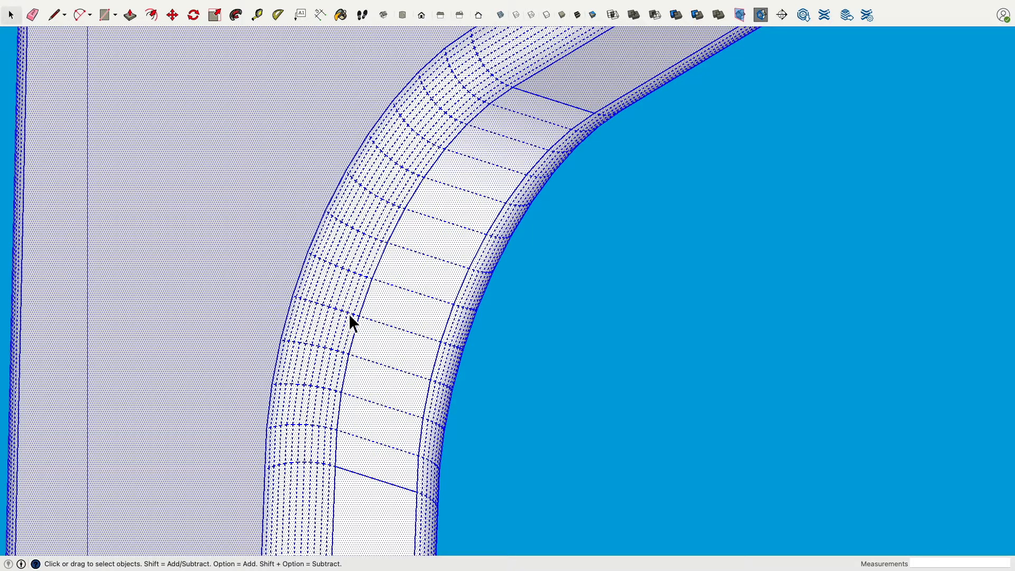
Examine the hidden edge segments along the leg's rounded back edges and inner curve from several angles
{"action": "scroll", "coordinate": [353, 344], "scroll_direction": "down", "scroll_amount": 10}
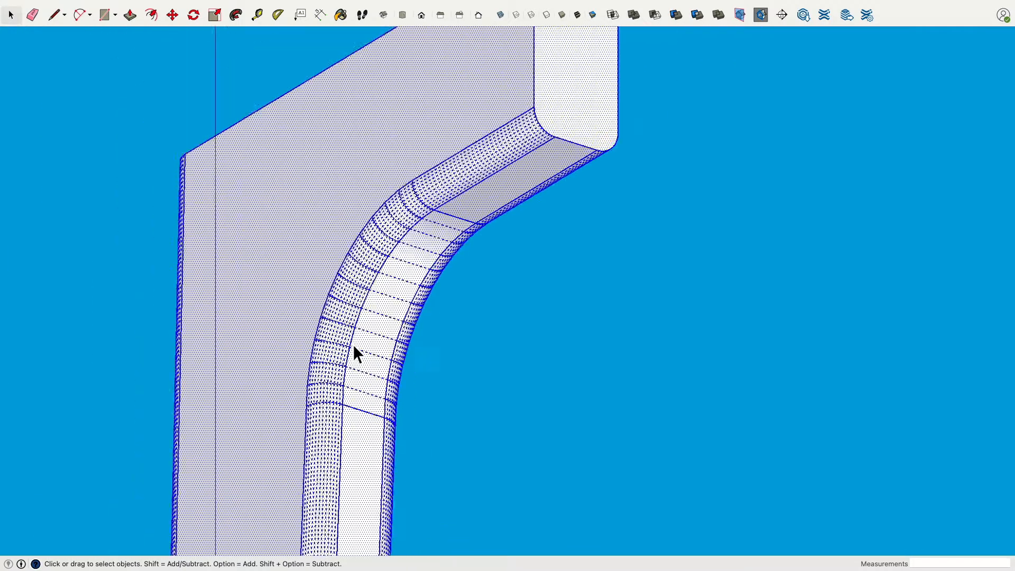
{"action": "middle_click_drag", "start_coordinate": [309, 309], "coordinate": [403, 376]}
{"action": "scroll", "coordinate": [350, 325], "scroll_direction": "up", "scroll_amount": 5}
{"action": "scroll", "coordinate": [350, 309], "scroll_direction": "down", "scroll_amount": 5}
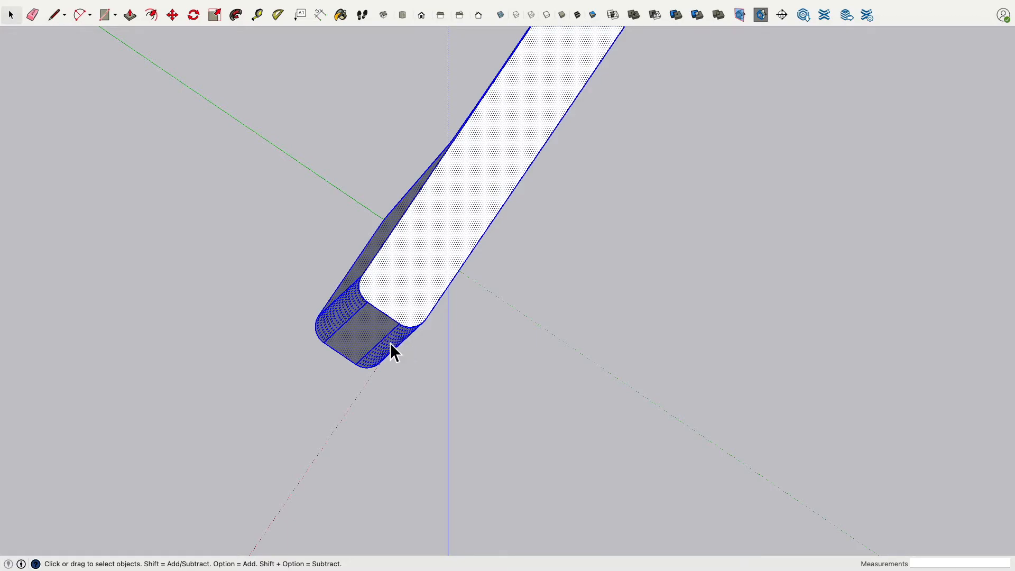
{"action": "middle_click_drag", "start_coordinate": [390, 342], "coordinate": [403, 335]}
{"action": "scroll", "coordinate": [404, 296], "scroll_direction": "up", "scroll_amount": 4}
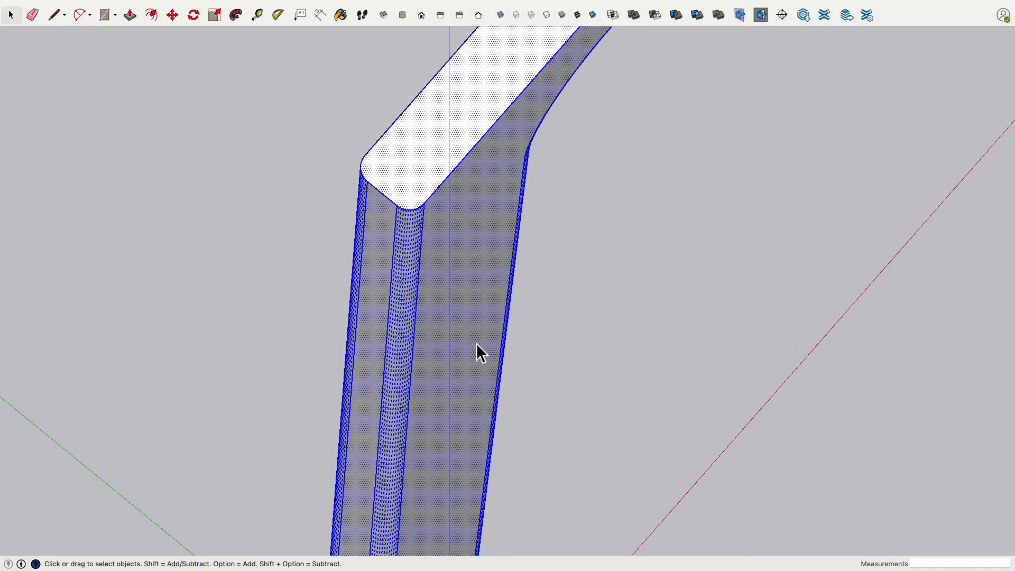
{"action": "middle_click_drag", "start_coordinate": [478, 351], "coordinate": [521, 239]}
{"action": "scroll", "coordinate": [693, 317], "scroll_direction": "up", "scroll_amount": 4}
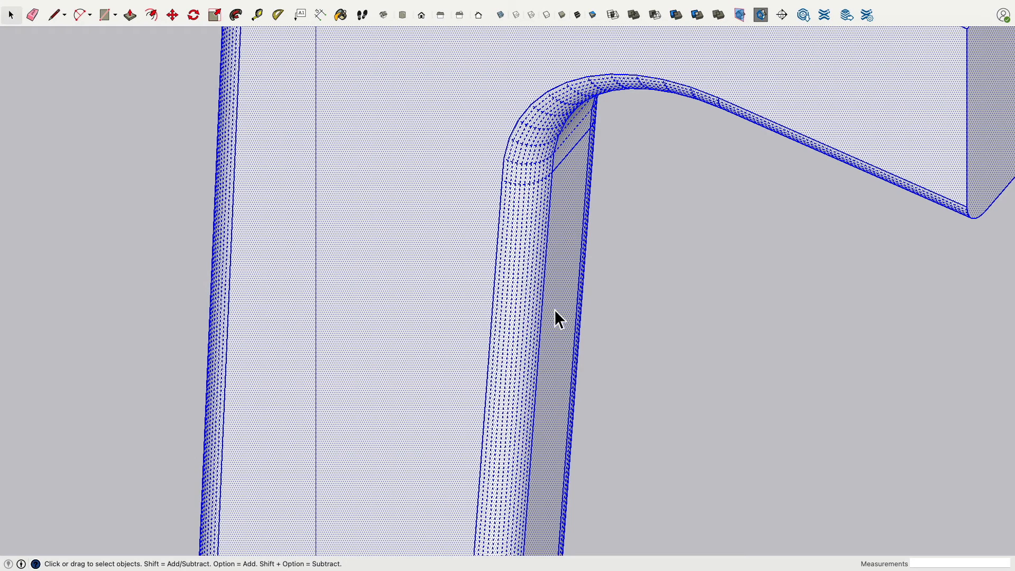
{"action": "middle_click_drag", "start_coordinate": [558, 317], "coordinate": [539, 229]}
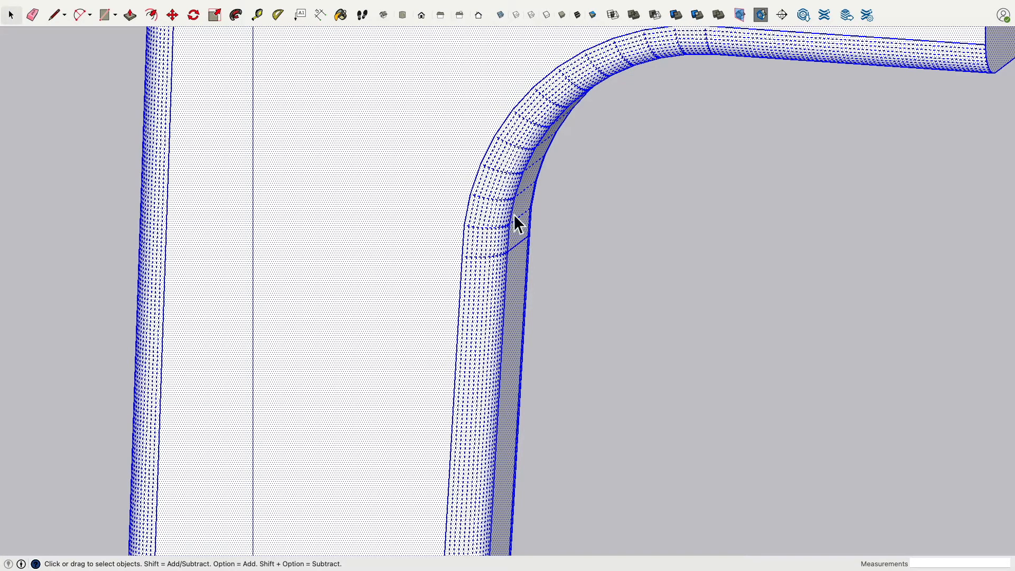
{"action": "middle_click_drag", "start_coordinate": [650, 198], "coordinate": [566, 328]}
{"action": "scroll", "coordinate": [565, 328], "scroll_direction": "down", "scroll_amount": 5}
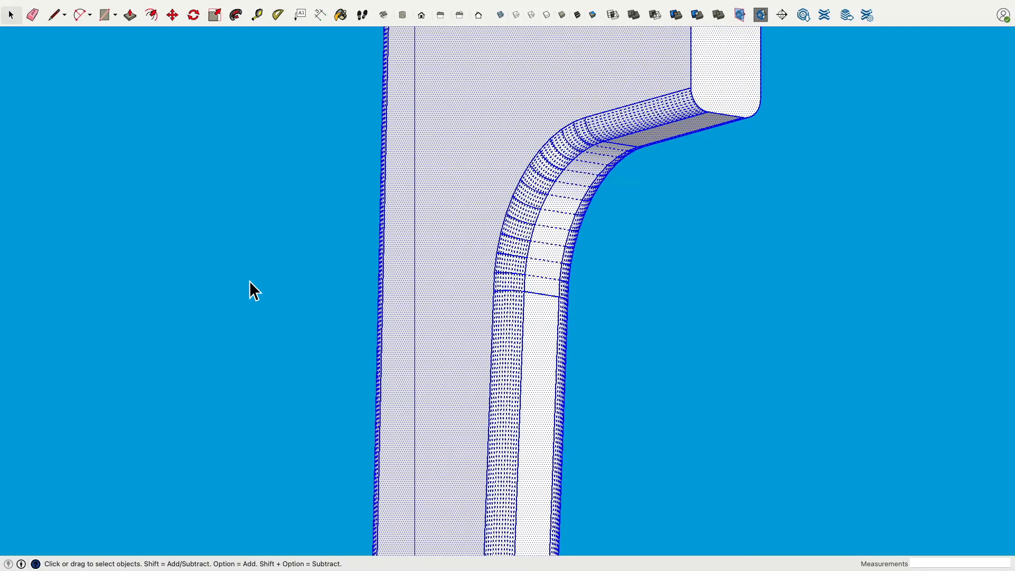
Select all of the leg's connected geometry and set the Soften Edges angle between normals to 0 degrees
{"action": "left_click", "coordinate": [249, 281]}
{"action": "left_click", "coordinate": [496, 198]}
{"action": "scroll", "coordinate": [496, 199], "scroll_direction": "down", "scroll_amount": 4}
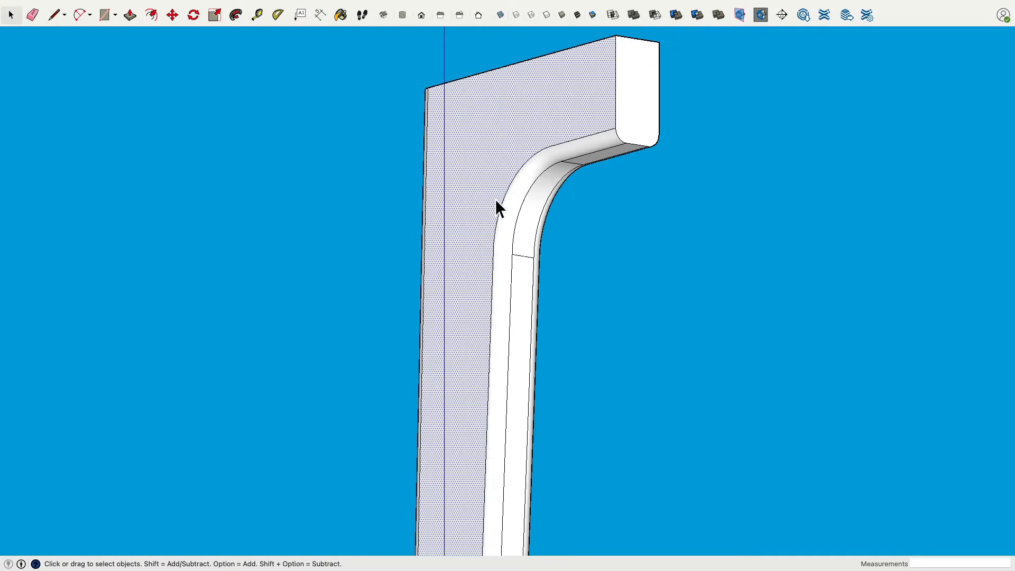
{"action": "left_click", "coordinate": [322, 158]}
{"action": "mouse_move", "coordinate": [216, 4]}
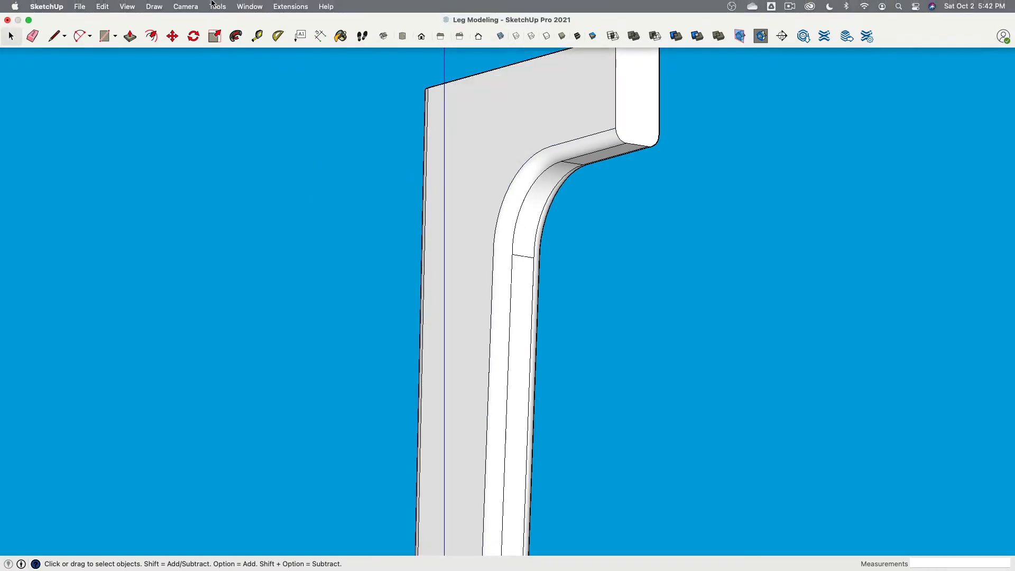
{"action": "left_click", "coordinate": [249, 8]}
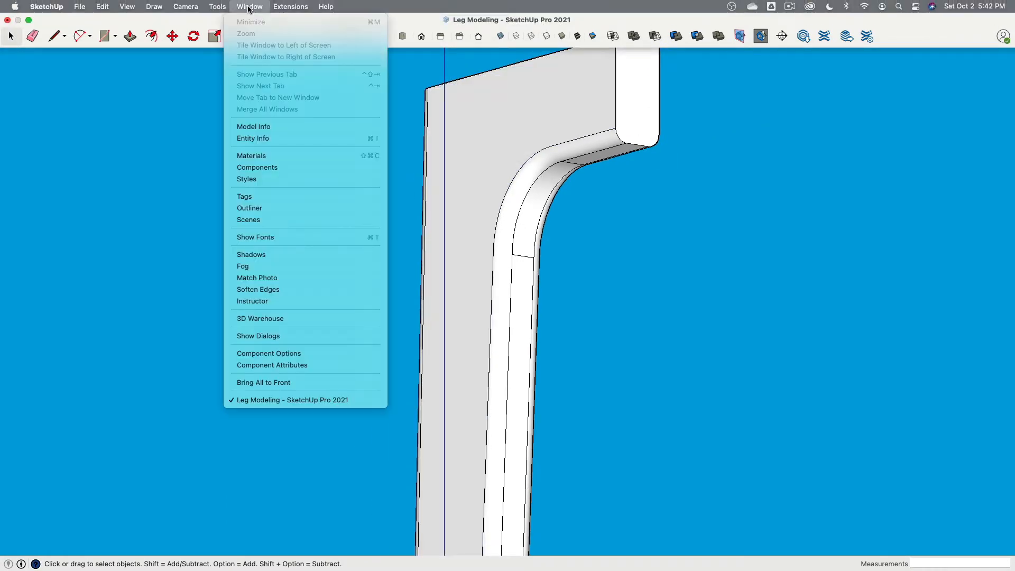
{"action": "left_click", "coordinate": [311, 289]}
{"action": "triple_click", "coordinate": [496, 214]}
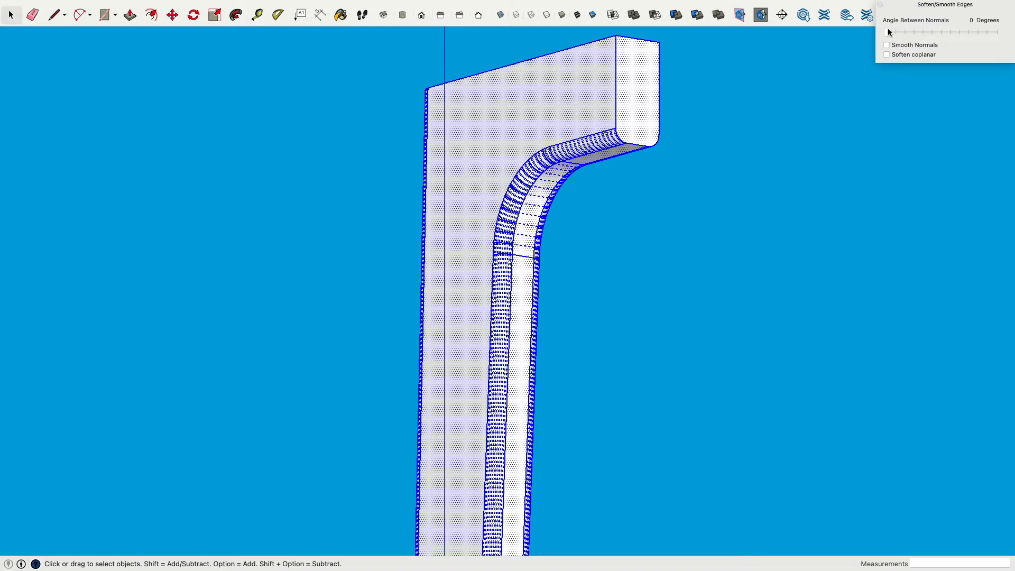
{"action": "mouse_move", "coordinate": [887, 30]}
{"action": "left_mouse_down"}
{"action": "mouse_move", "coordinate": [897, 31]}
{"action": "mouse_move", "coordinate": [886, 30]}
{"action": "left_mouse_up"}
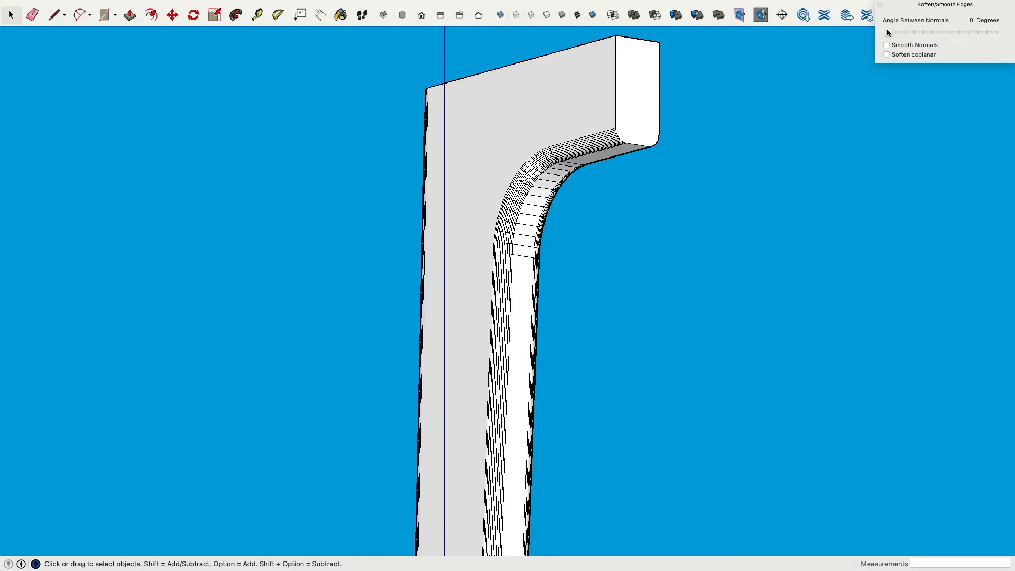
Soften all of the leg's connected geometry with smooth normals enabled and the angle between normals set to 24 degrees
{"action": "scroll", "coordinate": [488, 147], "scroll_direction": "down", "scroll_amount": 5}
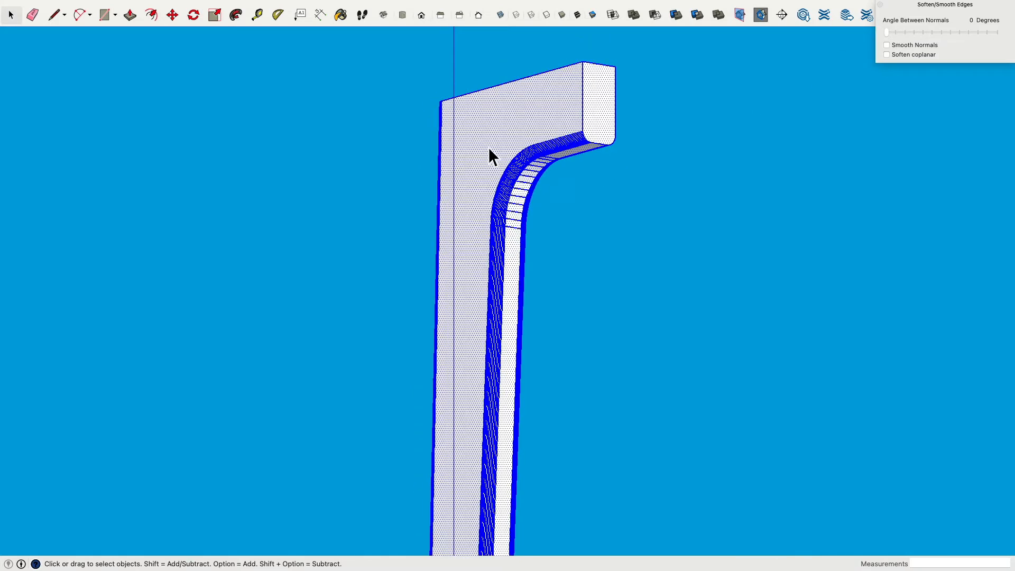
{"action": "left_click", "coordinate": [635, 220]}
{"action": "scroll", "coordinate": [540, 176], "scroll_direction": "up", "scroll_amount": 4}
{"action": "scroll", "coordinate": [541, 177], "scroll_direction": "up", "scroll_amount": 4}
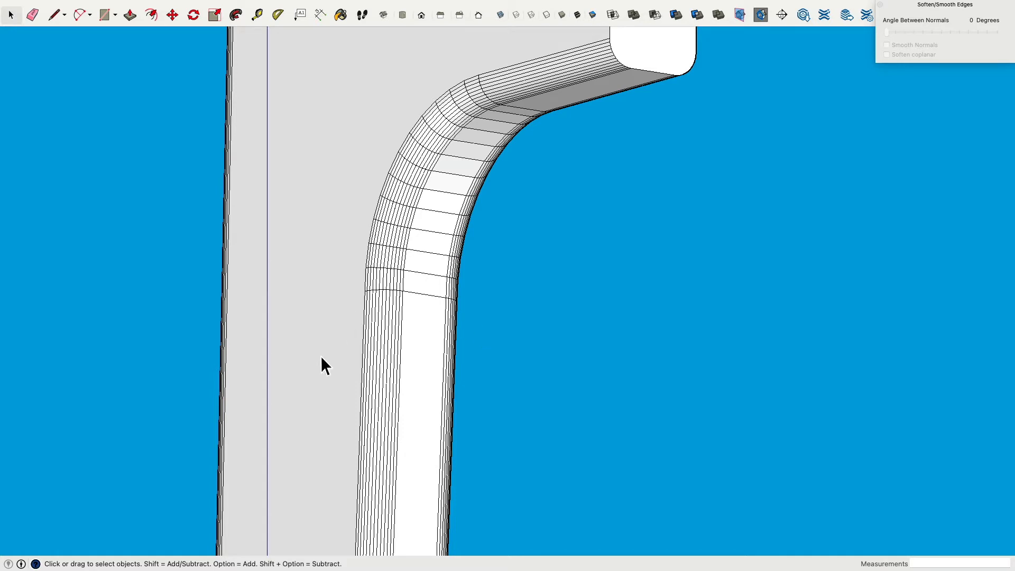
{"action": "triple_click", "coordinate": [420, 338]}
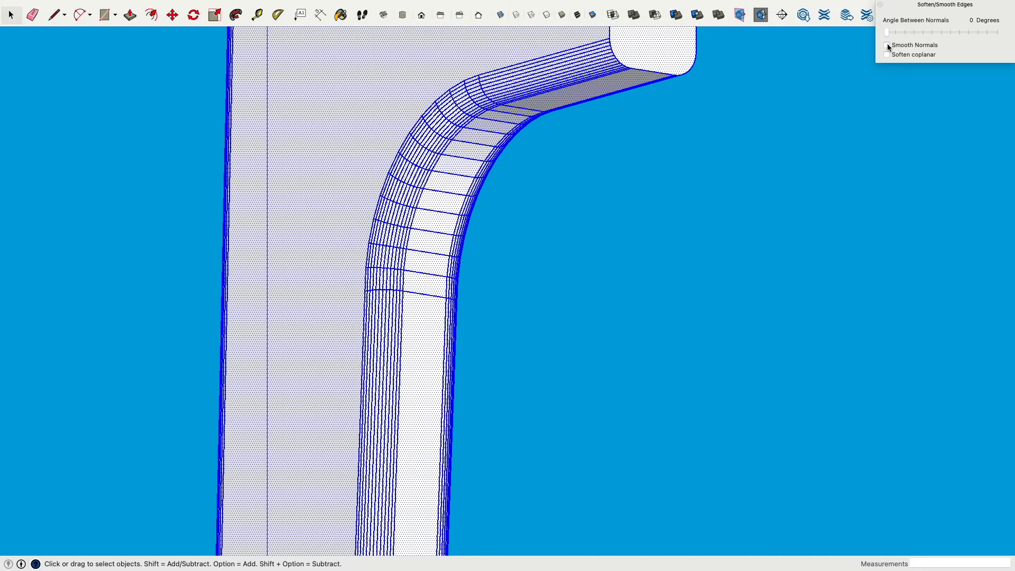
{"action": "left_click", "coordinate": [886, 46]}
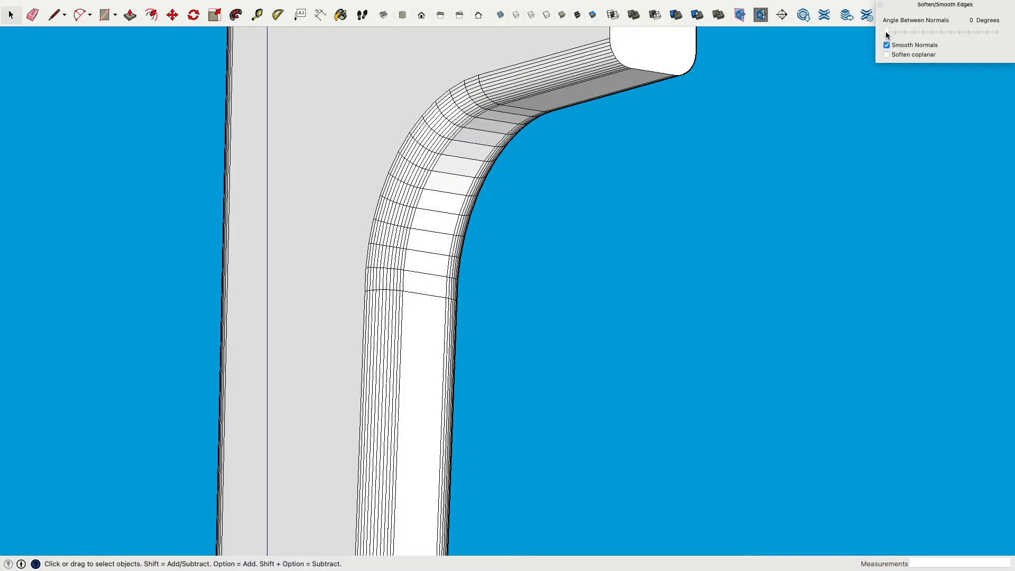
{"action": "left_click_drag", "start_coordinate": [885, 32], "coordinate": [899, 33]}
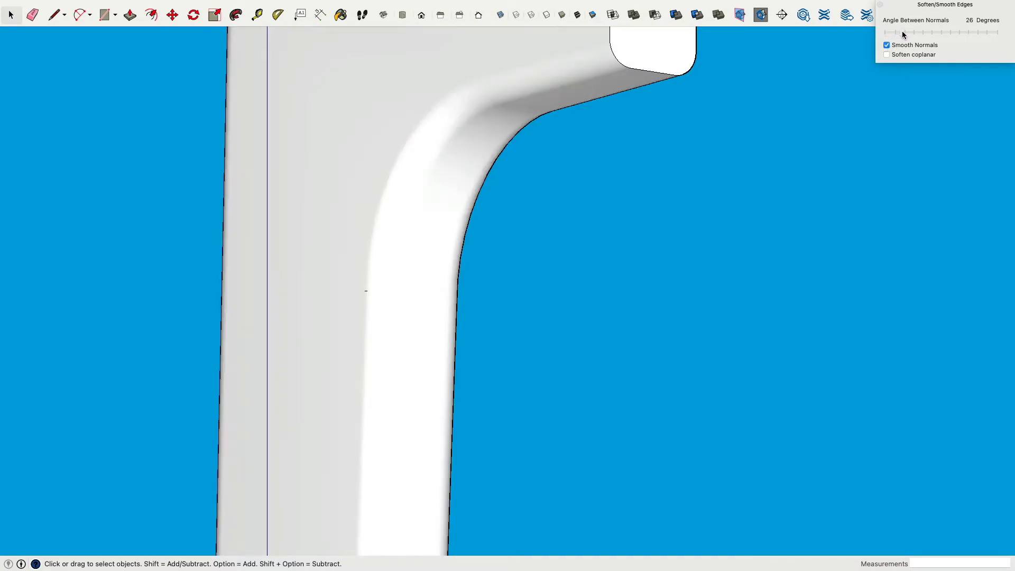
Undo the edge softening changes and the explode of the leg, and close the Soften Edges settings
{"action": "middle_click_drag", "start_coordinate": [865, 51], "coordinate": [686, 417]}
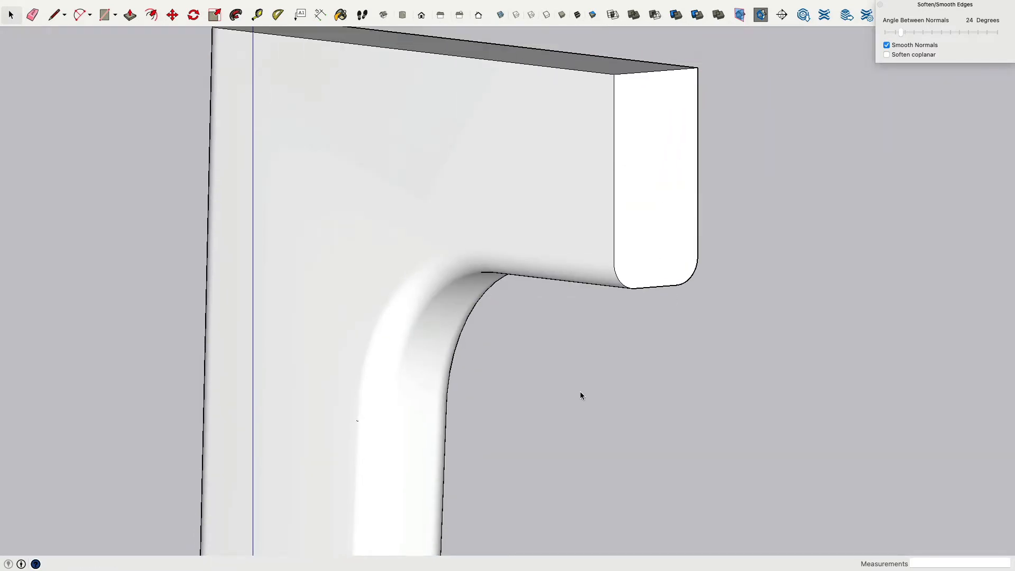
{"action": "middle_click_drag", "start_coordinate": [580, 395], "coordinate": [427, 305]}
{"action": "mouse_move", "coordinate": [330, 336]}
{"action": "middle_mouse_down"}
{"action": "mouse_move", "coordinate": [736, 317]}
{"action": "mouse_move", "coordinate": [412, 423]}
{"action": "mouse_move", "coordinate": [516, 355]}
{"action": "middle_mouse_up"}
{"action": "scroll", "coordinate": [515, 359], "scroll_direction": "up", "scroll_amount": 3}
{"action": "scroll", "coordinate": [514, 359], "scroll_direction": "down", "scroll_amount": 5}
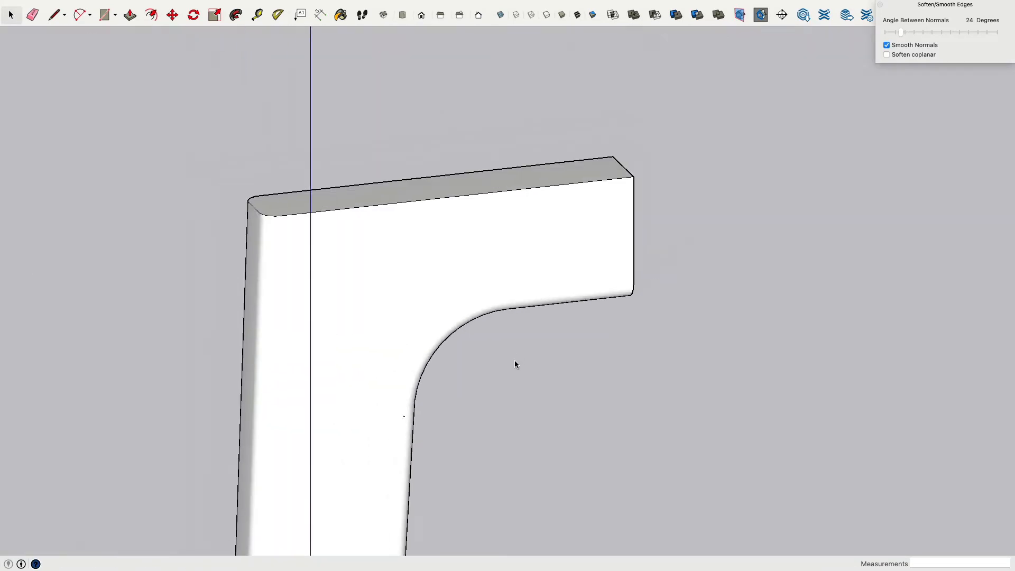
{"action": "key", "text": "super+a"}
{"action": "left_click", "coordinate": [600, 361]}
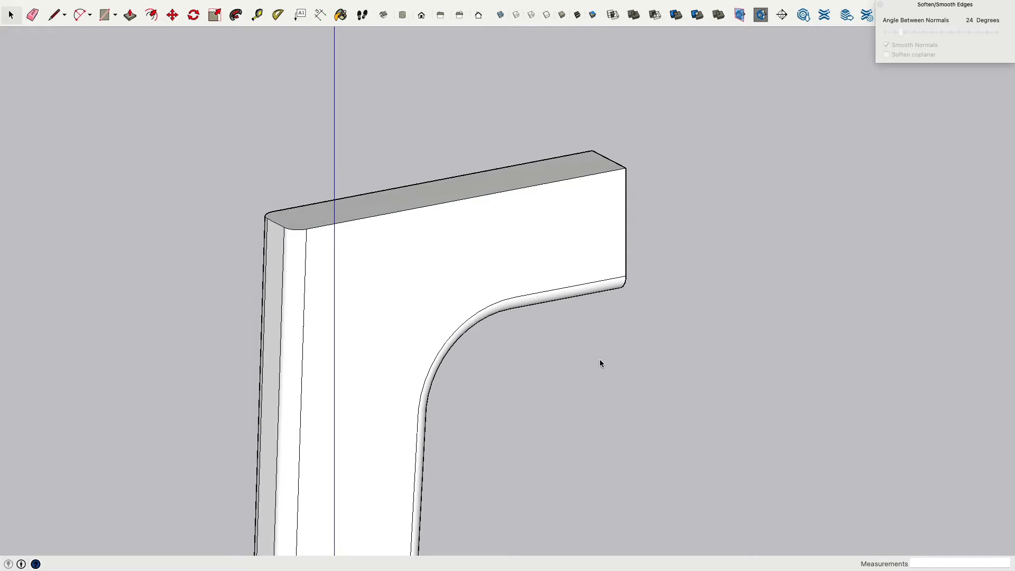
{"action": "middle_click_drag", "start_coordinate": [600, 361], "coordinate": [460, 319]}
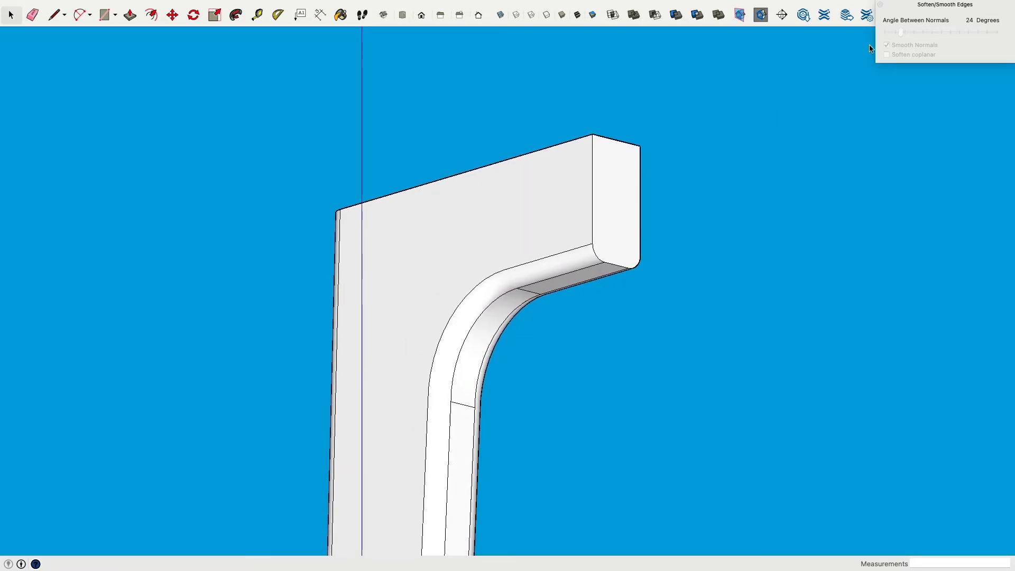
{"action": "left_click", "coordinate": [880, 4]}
Explode the leg's group into loose geometry and clear the selection
{"action": "left_click", "coordinate": [568, 272]}
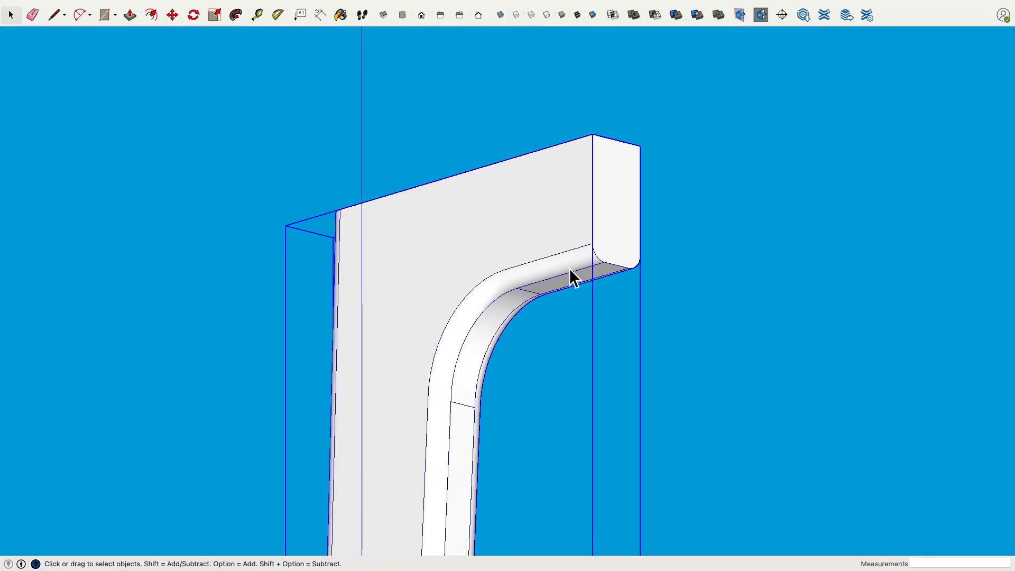
{"action": "right_click", "coordinate": [525, 211]}
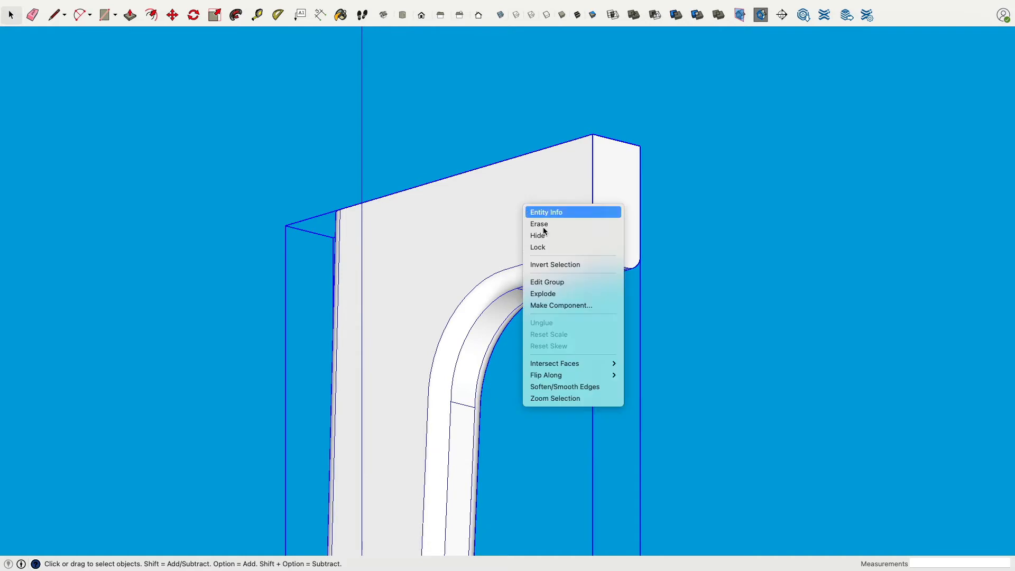
{"action": "left_click", "coordinate": [564, 295]}
{"action": "left_click", "coordinate": [625, 343]}
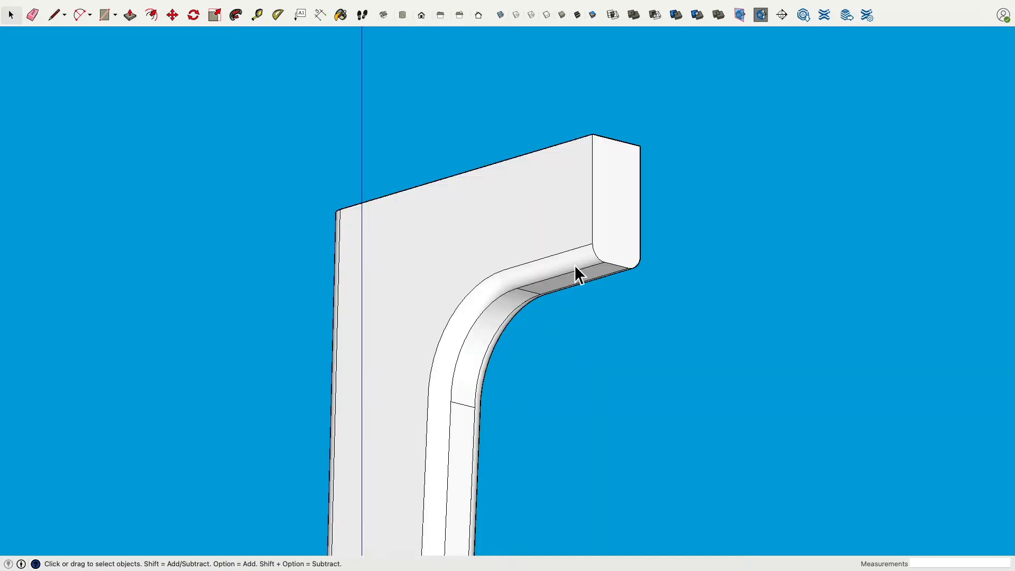
Delete the rounded-over surface strips along the leg's long edges and the curved face inside the bend
{"action": "middle_click_drag", "start_coordinate": [597, 316], "coordinate": [527, 325]}
{"action": "middle_click_drag", "start_coordinate": [448, 297], "coordinate": [380, 259]}
{"action": "middle_click_drag", "start_coordinate": [256, 233], "coordinate": [556, 282]}
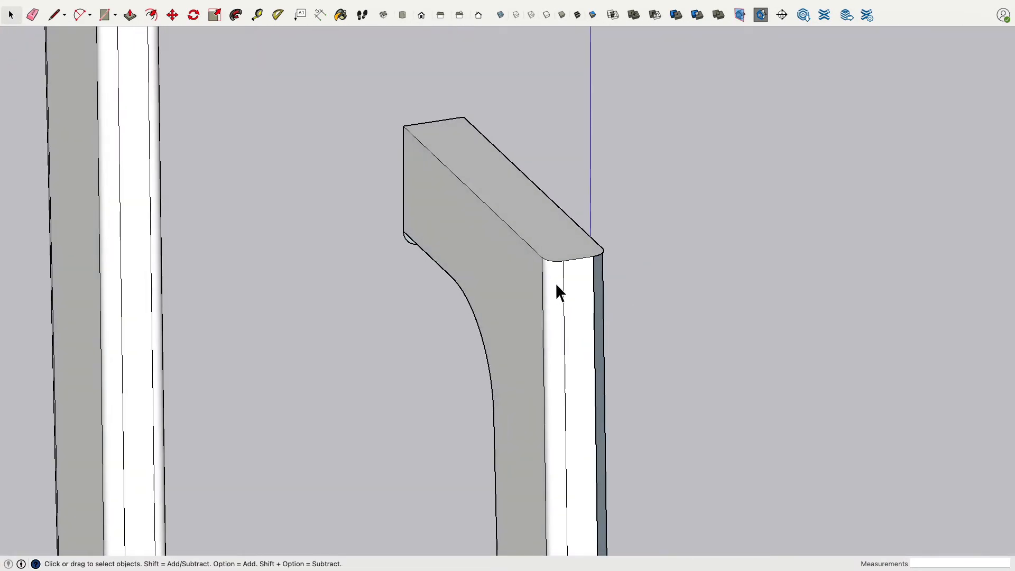
{"action": "middle_click_drag", "start_coordinate": [725, 288], "coordinate": [851, 362]}
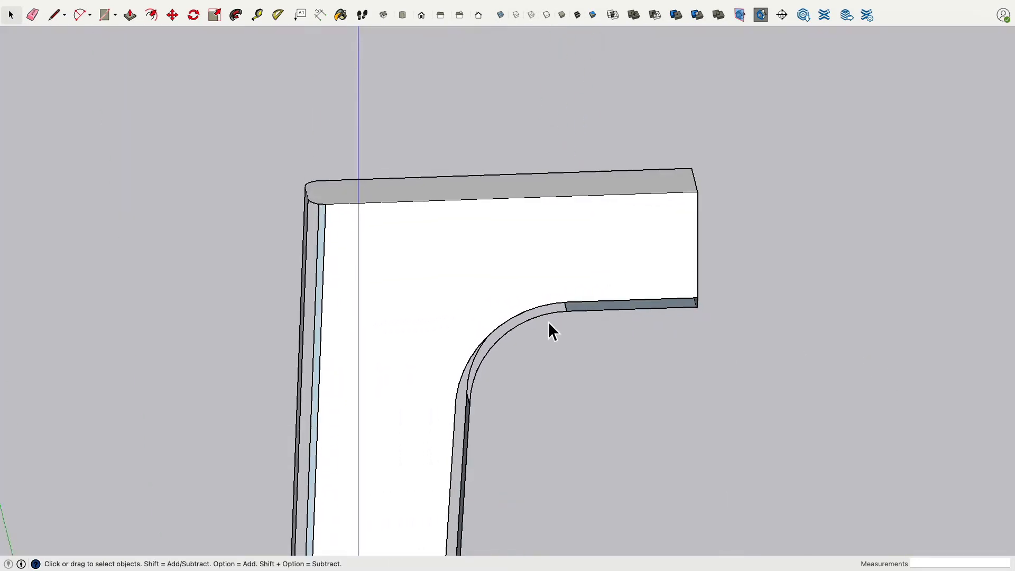
{"action": "middle_click_drag", "start_coordinate": [547, 328], "coordinate": [619, 285]}
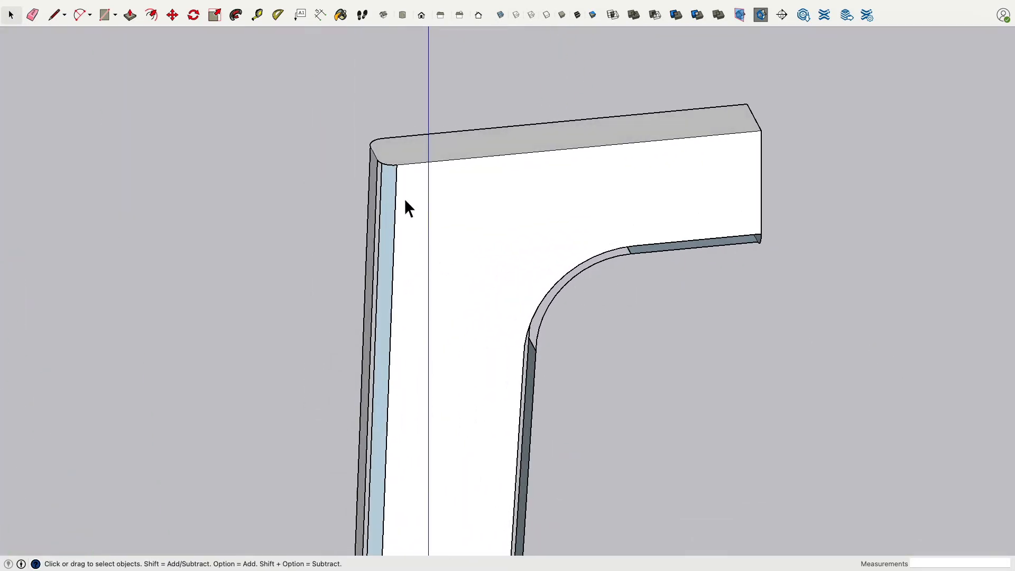
Delete the flat top face and the end face of the leg's upper arm
{"action": "middle_click_drag", "start_coordinate": [407, 207], "coordinate": [511, 174]}
{"action": "left_click", "coordinate": [504, 164]}
{"action": "key", "text": "Delete"}
{"action": "left_click", "coordinate": [684, 270]}
{"action": "key", "text": "Delete"}
{"action": "middle_click_drag", "start_coordinate": [587, 387], "coordinate": [566, 362]}
{"action": "scroll", "coordinate": [702, 331], "scroll_direction": "down", "scroll_amount": 3}
{"action": "scroll", "coordinate": [775, 306], "scroll_direction": "up", "scroll_amount": 8}
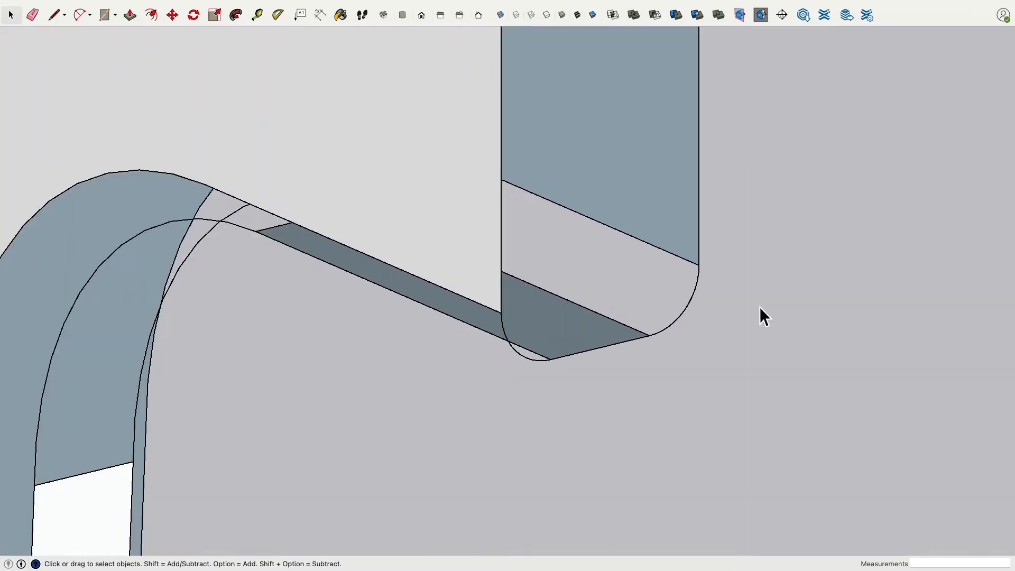
{"action": "scroll", "coordinate": [761, 304], "scroll_direction": "down", "scroll_amount": 1}
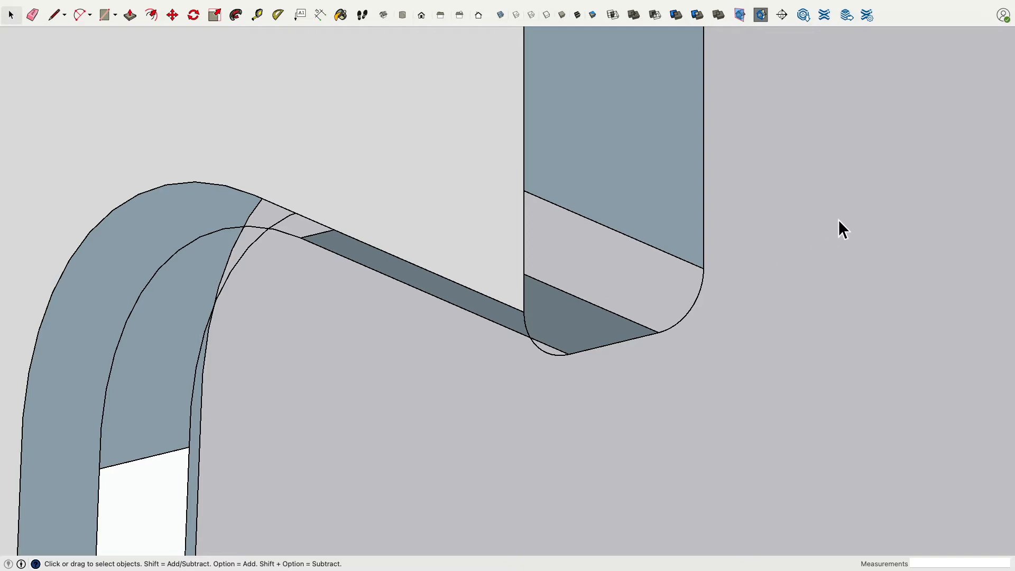
Delete the two rounded corner arcs at the lower end of the leg's upper arm
{"action": "left_click_drag", "start_coordinate": [642, 379], "coordinate": [637, 375]}
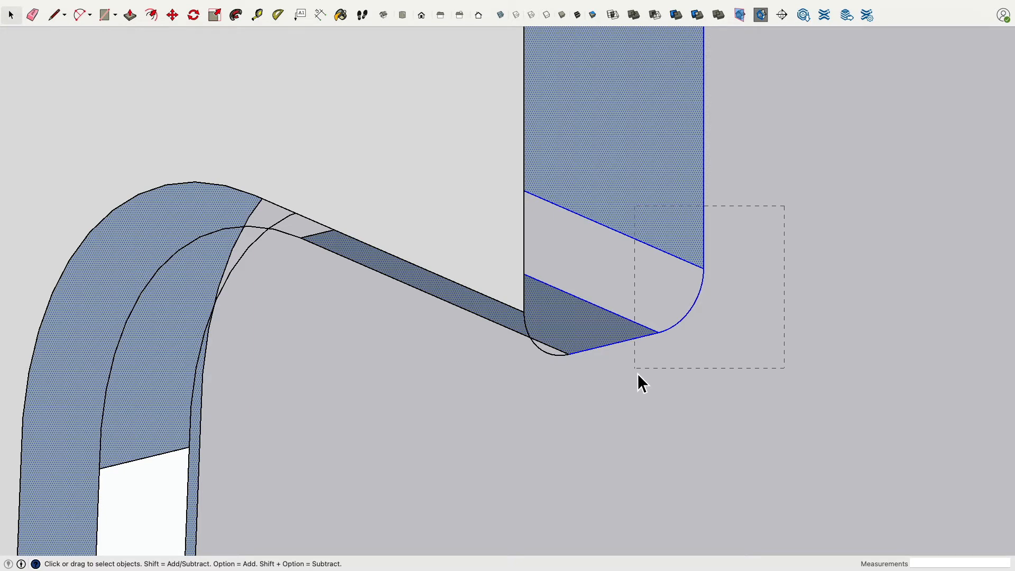
{"action": "left_click", "coordinate": [637, 373]}
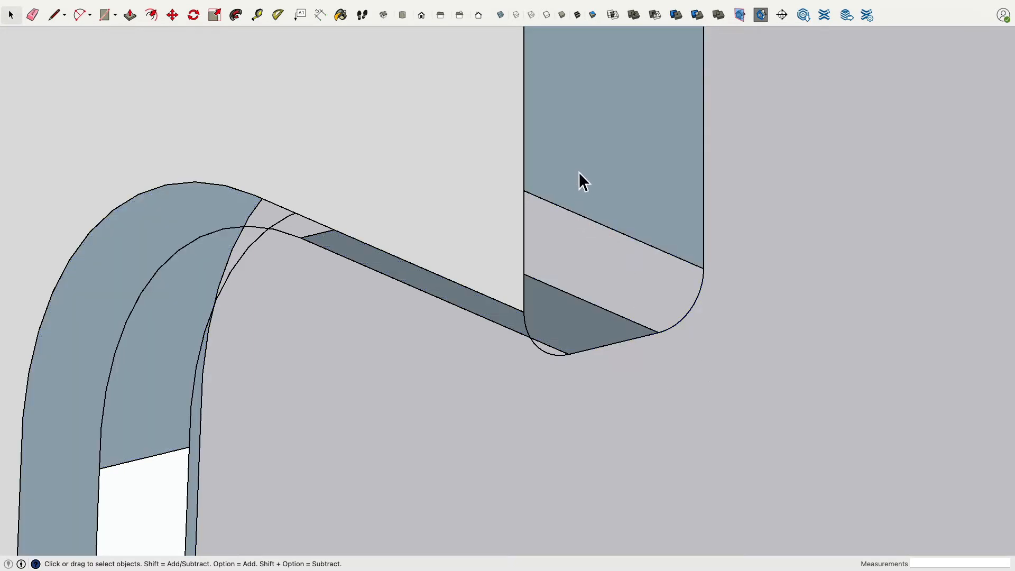
{"action": "left_click_drag", "start_coordinate": [576, 160], "coordinate": [788, 363]}
{"action": "left_click_drag", "start_coordinate": [482, 267], "coordinate": [587, 414]}
{"action": "key", "text": "Delete"}
{"action": "scroll", "coordinate": [499, 411], "scroll_direction": "up", "scroll_amount": 2}
{"action": "scroll", "coordinate": [498, 411], "scroll_direction": "down", "scroll_amount": 2}
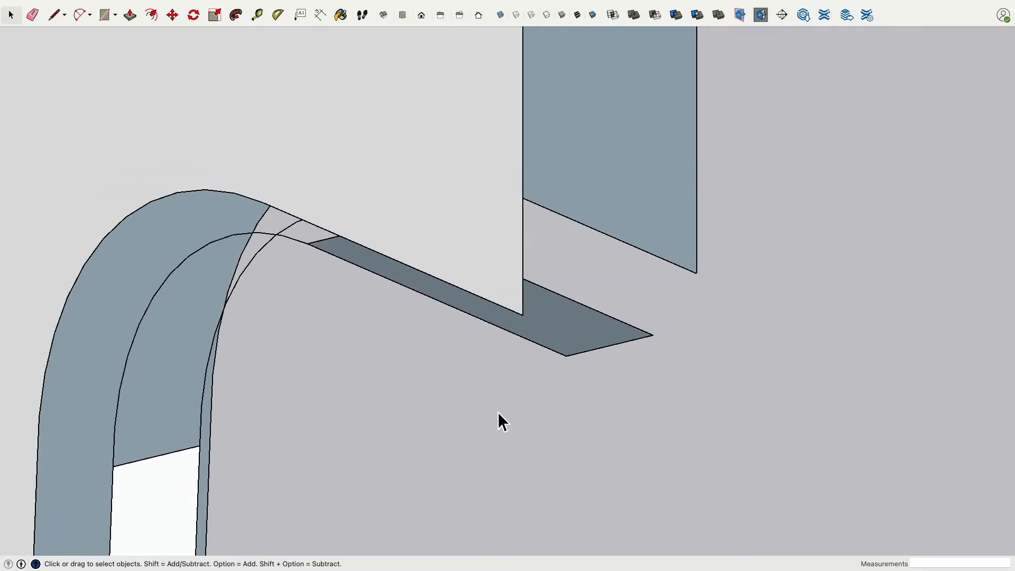
Try to delete the edge segments along the leg's inner curve by selecting them together from a straight side view
{"action": "middle_click_drag", "start_coordinate": [498, 411], "coordinate": [597, 403]}
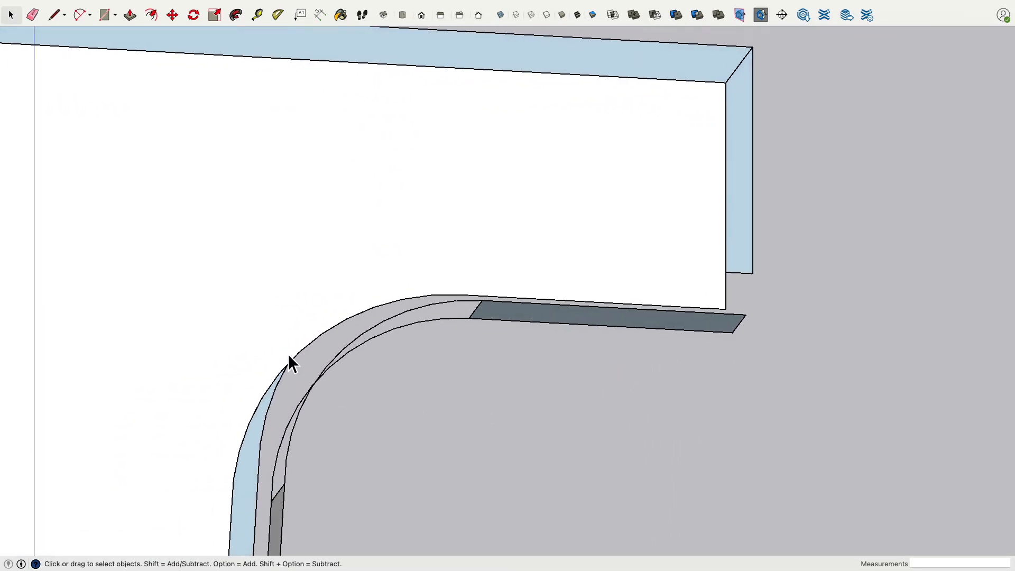
{"action": "middle_click_drag", "start_coordinate": [444, 399], "coordinate": [456, 382]}
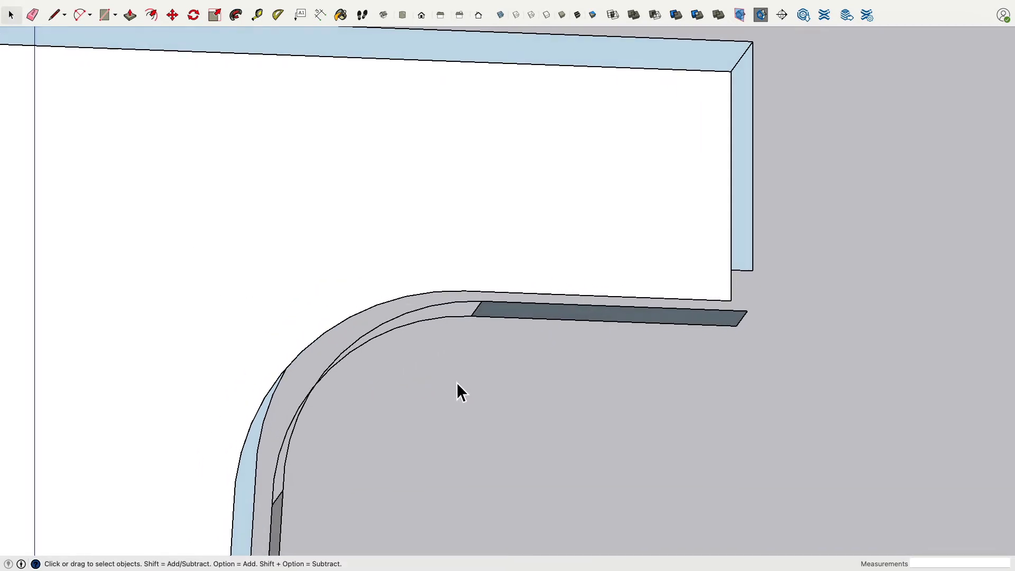
{"action": "scroll", "coordinate": [395, 381], "scroll_direction": "down", "scroll_amount": 2}
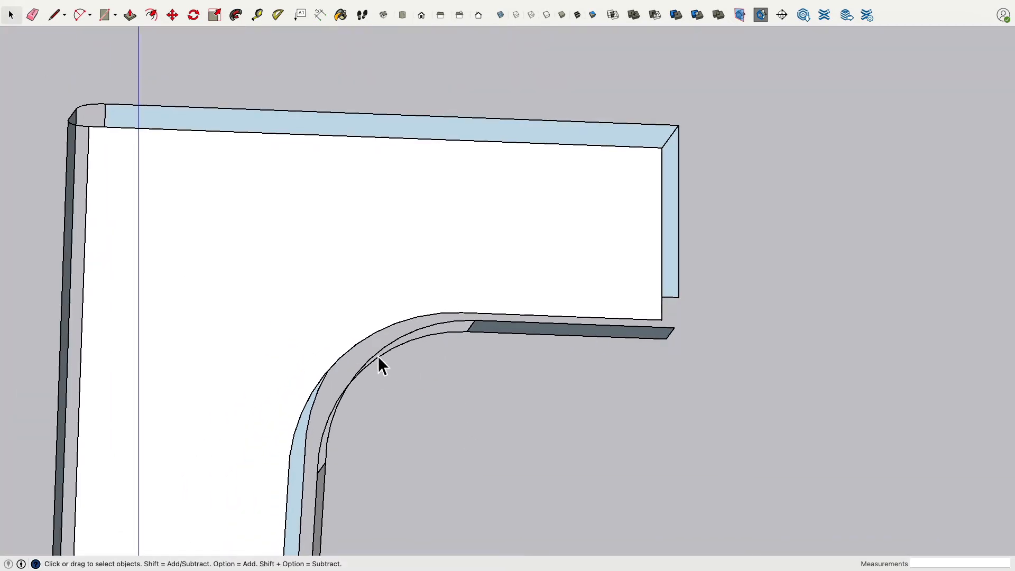
{"action": "middle_click_drag", "start_coordinate": [379, 356], "coordinate": [337, 290]}
{"action": "left_click_drag", "start_coordinate": [337, 290], "coordinate": [438, 467]}
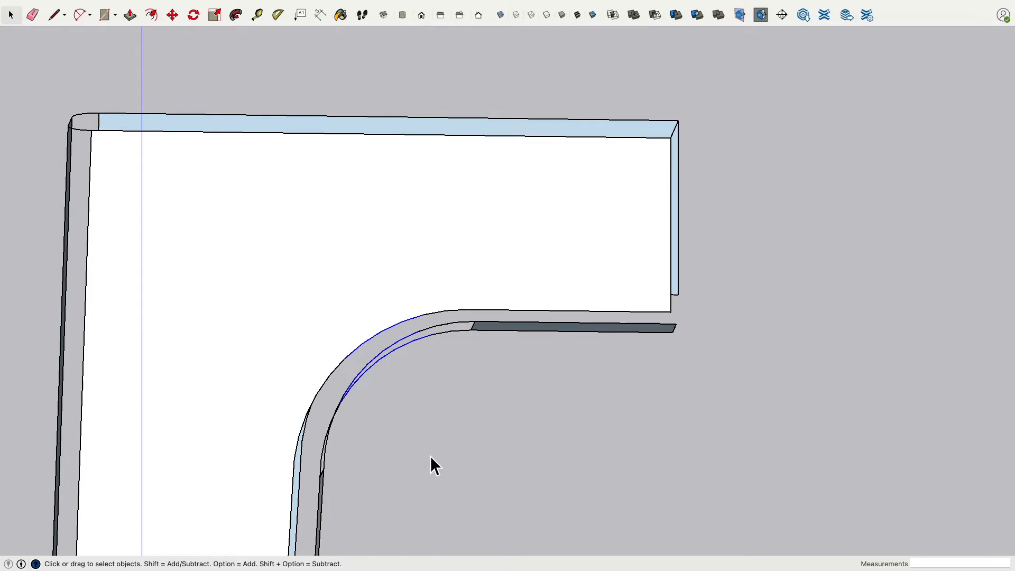
{"action": "left_click_drag", "start_coordinate": [288, 272], "coordinate": [468, 397]}
{"action": "middle_click_drag", "start_coordinate": [469, 397], "coordinate": [479, 341]}
{"action": "left_click_drag", "start_coordinate": [322, 230], "coordinate": [468, 408]}
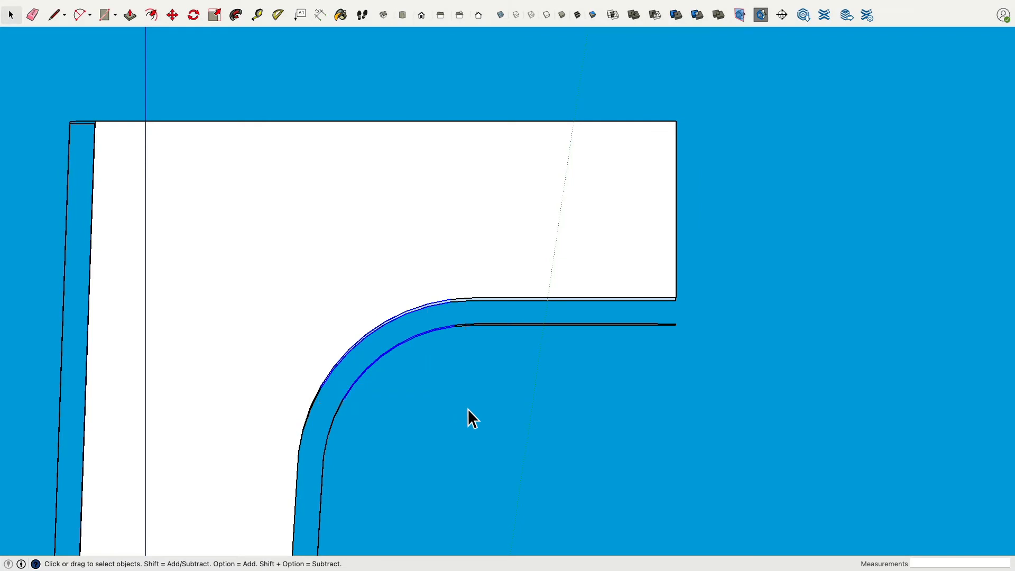
{"action": "key", "text": "Delete"}
Undo the deletion of the inner curve's edge segments
{"action": "middle_click_drag", "start_coordinate": [463, 410], "coordinate": [472, 331]}
{"action": "scroll", "coordinate": [480, 289], "scroll_direction": "down", "scroll_amount": 3}
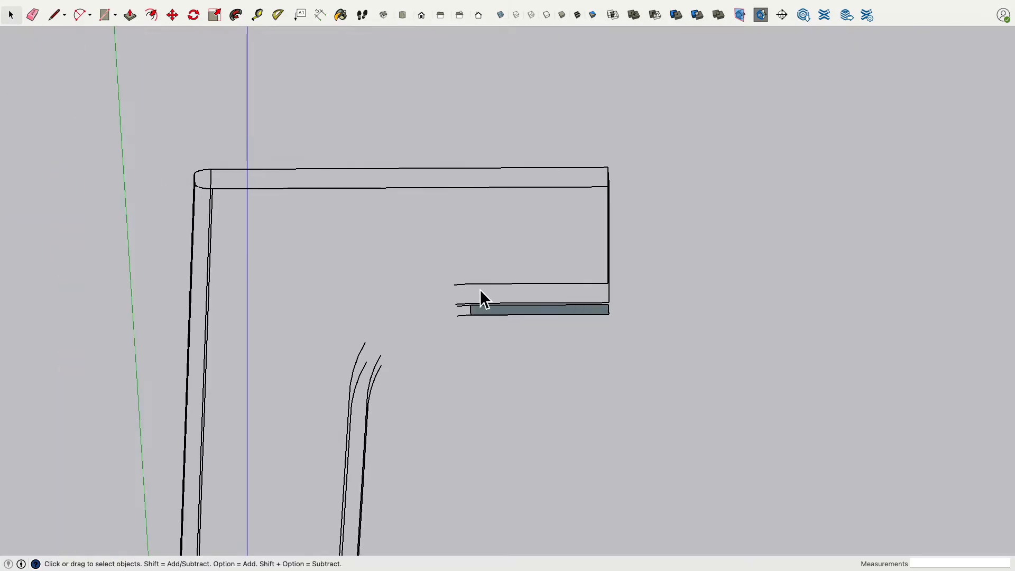
{"action": "scroll", "coordinate": [479, 294], "scroll_direction": "up", "scroll_amount": 3}
{"action": "scroll", "coordinate": [410, 354], "scroll_direction": "down", "scroll_amount": 1}
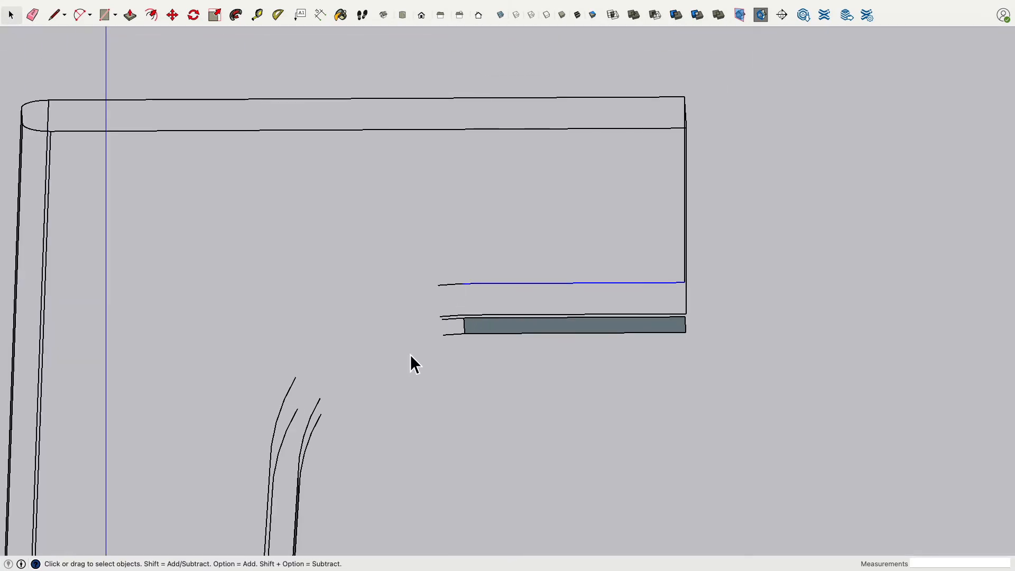
{"action": "key", "text": "super+z"}
Delete the two rounded corner arcs at the top of the leg's long back side
{"action": "left_click", "coordinate": [347, 280]}
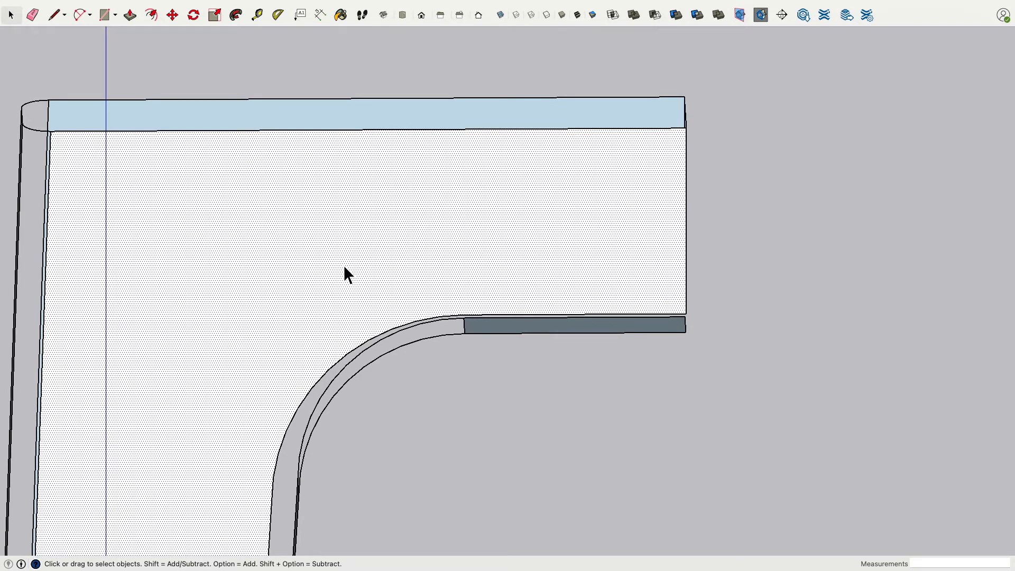
{"action": "scroll", "coordinate": [344, 267], "scroll_direction": "up", "scroll_amount": 1}
{"action": "scroll", "coordinate": [344, 266], "scroll_direction": "down", "scroll_amount": 1}
{"action": "middle_click_drag", "start_coordinate": [220, 235], "coordinate": [349, 230]}
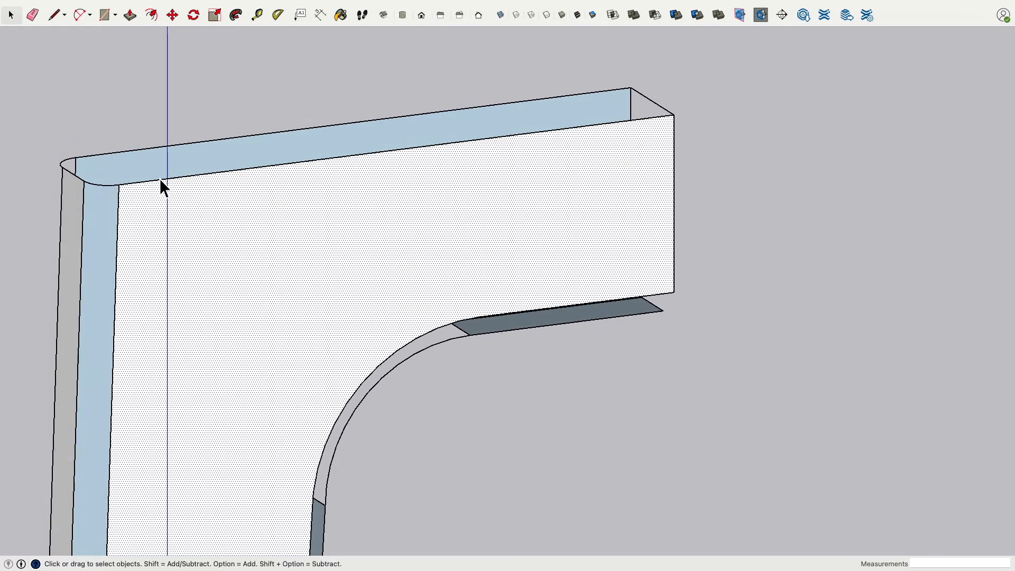
{"action": "middle_click_drag", "start_coordinate": [161, 185], "coordinate": [189, 244]}
{"action": "left_click", "coordinate": [98, 138]}
{"action": "left_click_drag", "start_coordinate": [94, 211], "coordinate": [142, 255]}
{"action": "key", "text": "Delete"}
{"action": "left_click_drag", "start_coordinate": [31, 138], "coordinate": [93, 227]}
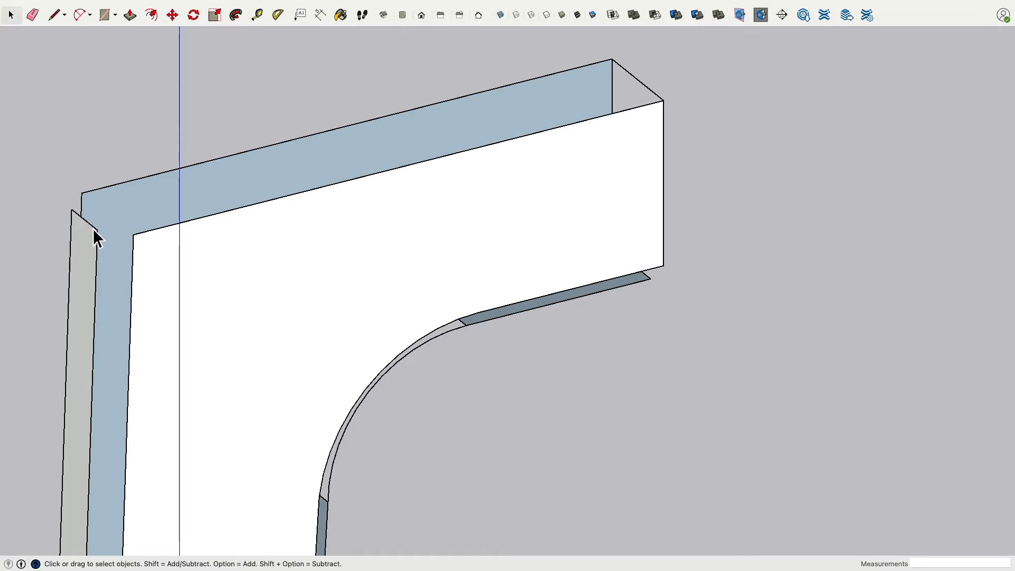
Delete the two large flat side faces of the leg, leaving their outline edges
{"action": "left_click", "coordinate": [209, 260]}
{"action": "key", "text": "Delete"}
{"action": "middle_click_drag", "start_coordinate": [311, 270], "coordinate": [516, 272]}
{"action": "left_click", "coordinate": [260, 238]}
{"action": "key", "text": "Delete"}
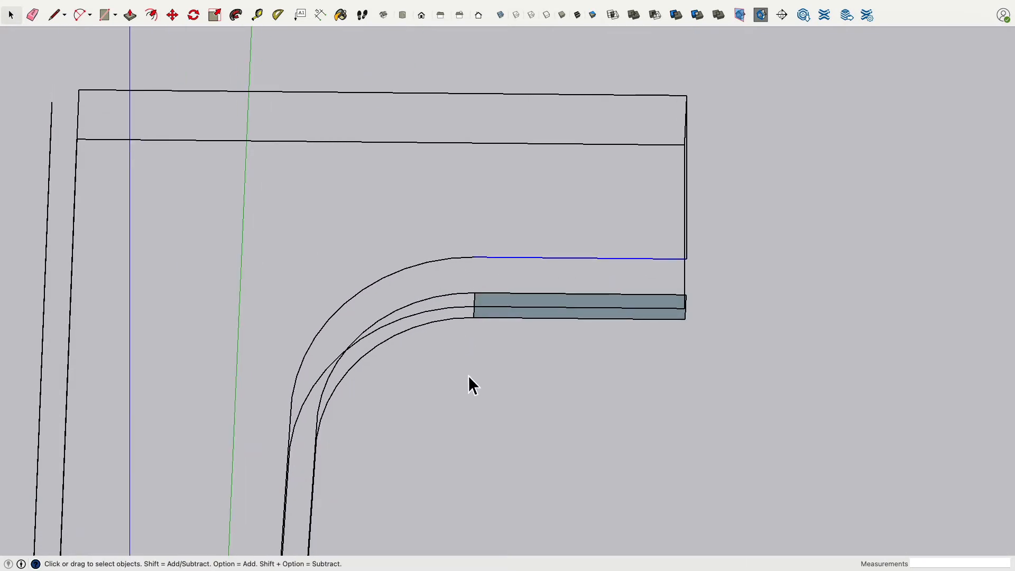
Delete all the curved edges and short connecting edges at the inner bend between the leg and its upper arm
{"action": "middle_click_drag", "start_coordinate": [469, 376], "coordinate": [399, 389]}
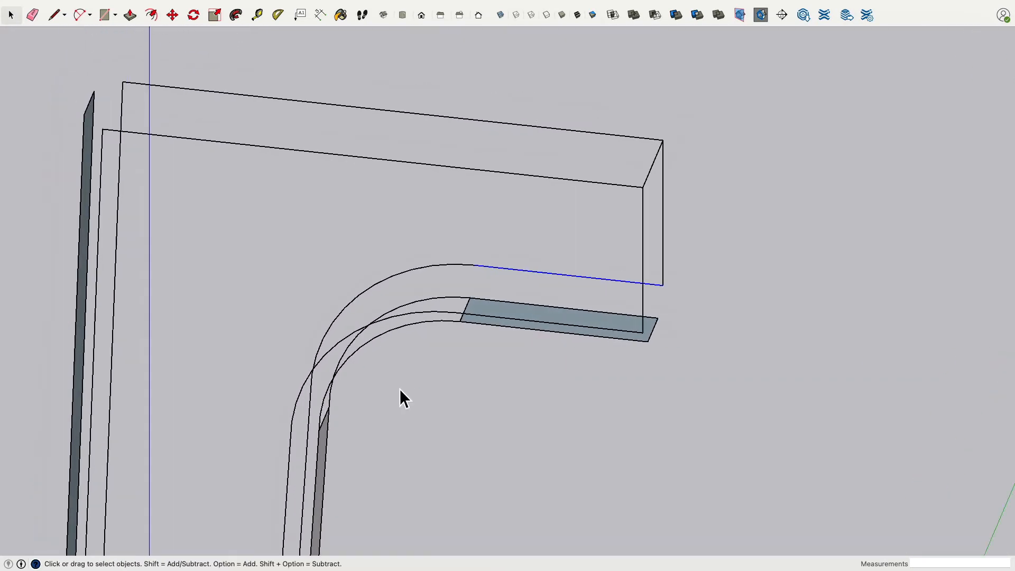
{"action": "scroll", "coordinate": [400, 389], "scroll_direction": "down", "scroll_amount": 3}
{"action": "left_click_drag", "start_coordinate": [273, 257], "coordinate": [465, 438]}
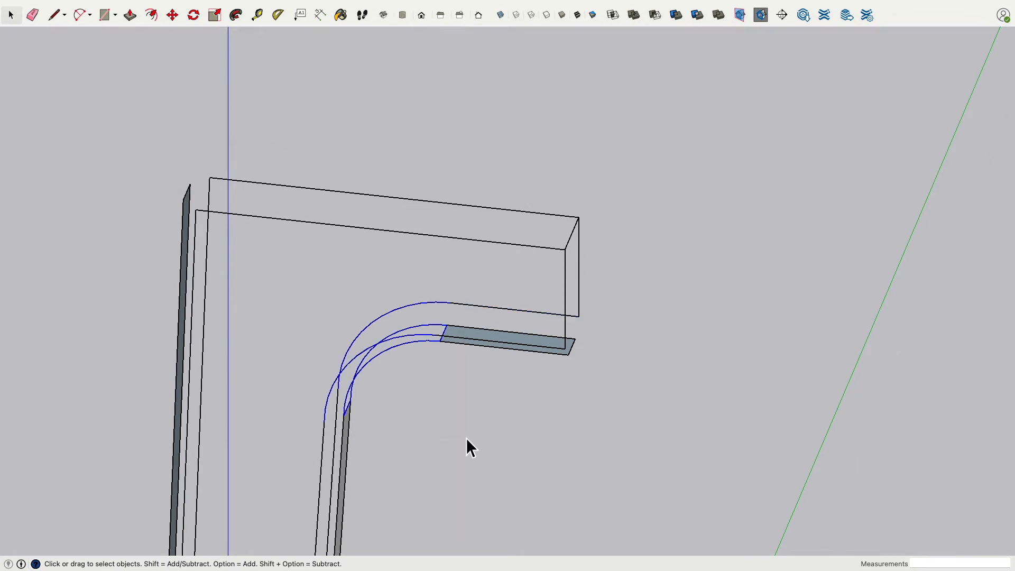
{"action": "middle_click_drag", "start_coordinate": [466, 438], "coordinate": [344, 380]}
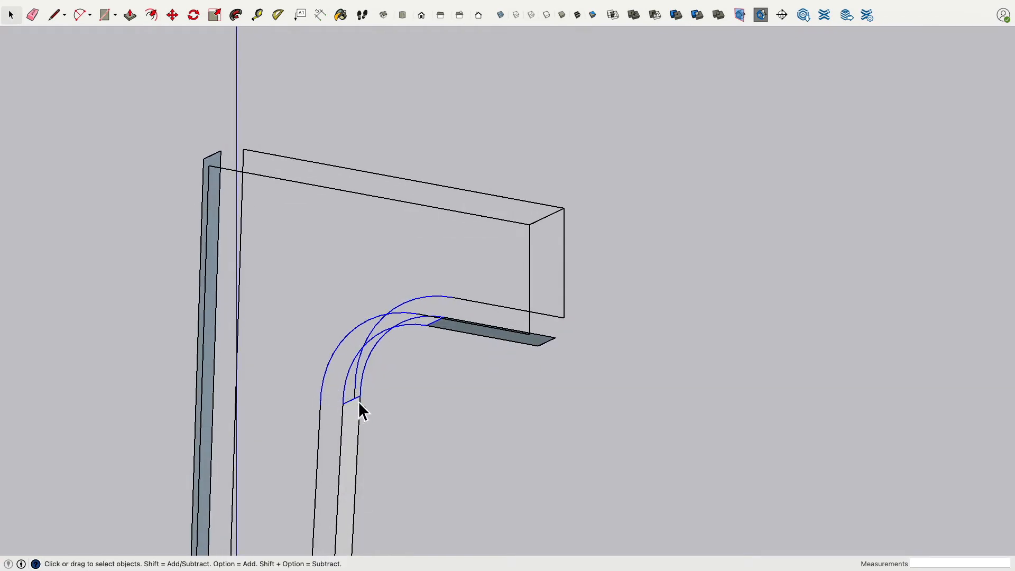
{"action": "key", "text": "Delete"}
Delete the leg's foot face and the rounded corner arcs around its outline
{"action": "middle_click_drag", "start_coordinate": [430, 413], "coordinate": [528, 226]}
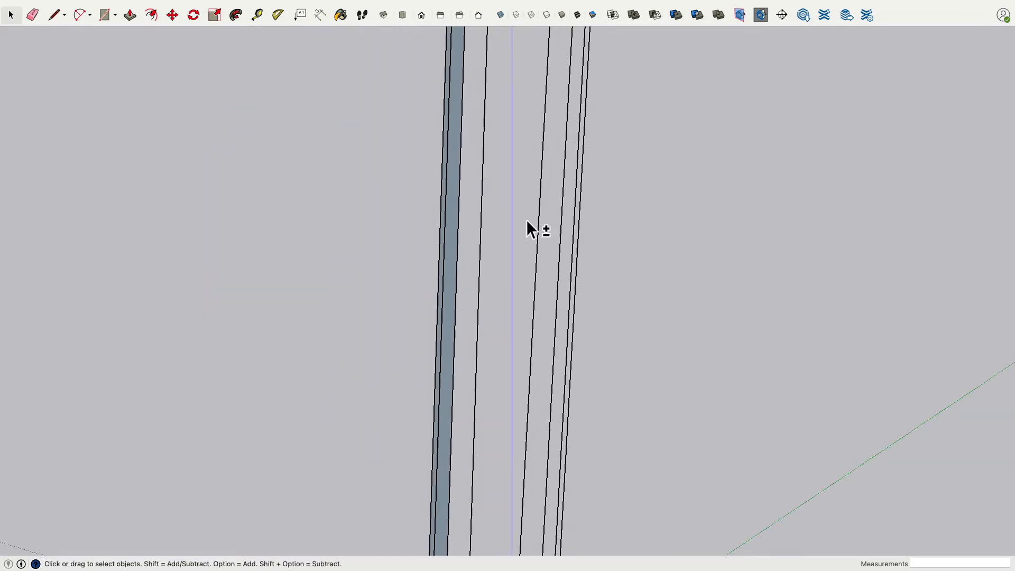
{"action": "middle_click_drag", "start_coordinate": [516, 507], "coordinate": [533, 332], "text": "shift"}
{"action": "scroll", "coordinate": [605, 417], "scroll_direction": "up", "scroll_amount": 4}
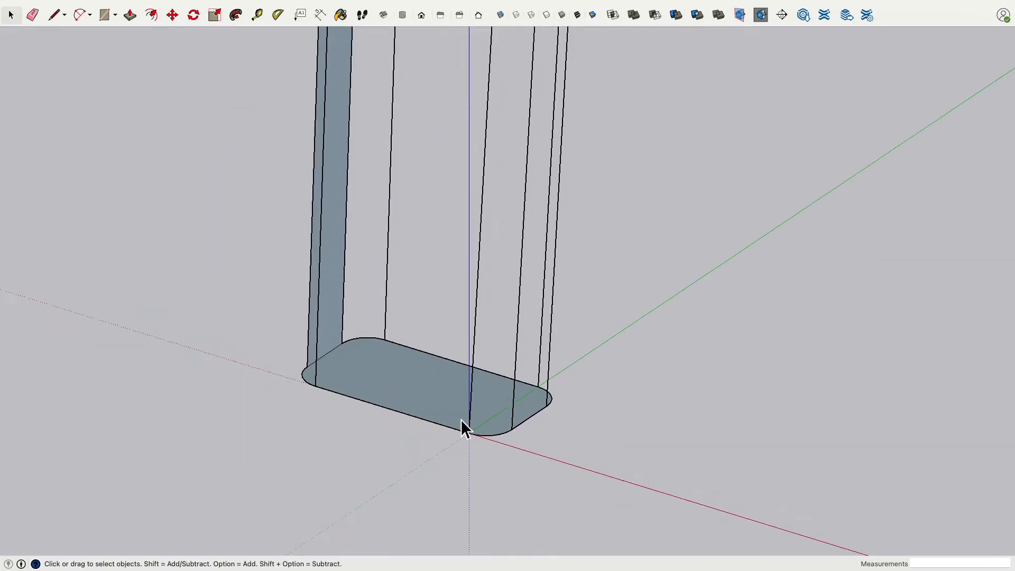
{"action": "key", "text": "Delete"}
{"action": "left_click_drag", "start_coordinate": [529, 360], "coordinate": [584, 410]}
{"action": "key", "text": "Delete"}
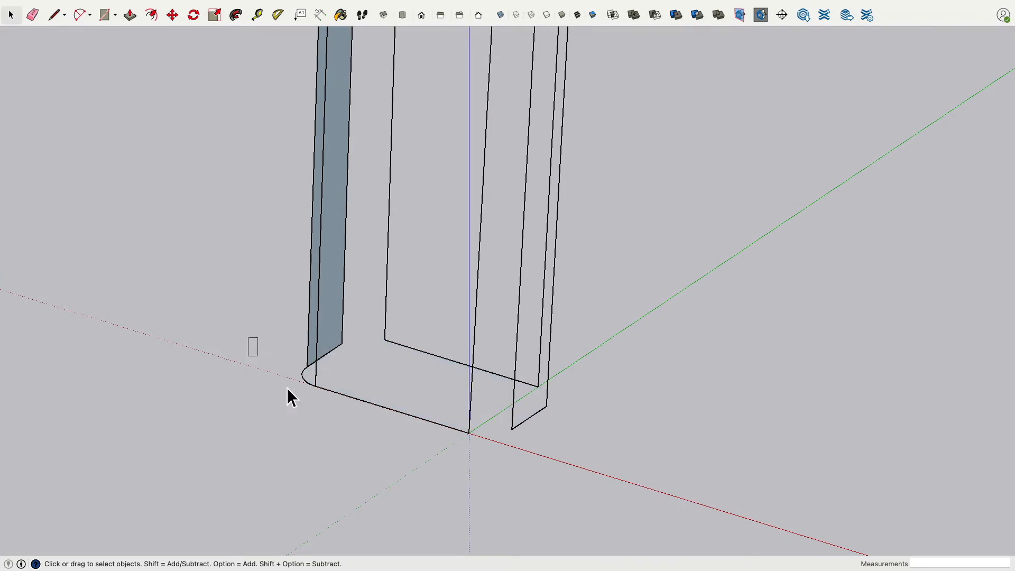
{"action": "key", "text": "Delete"}
{"action": "scroll", "coordinate": [335, 461], "scroll_direction": "up", "scroll_amount": 2}
{"action": "scroll", "coordinate": [334, 459], "scroll_direction": "down", "scroll_amount": 5}
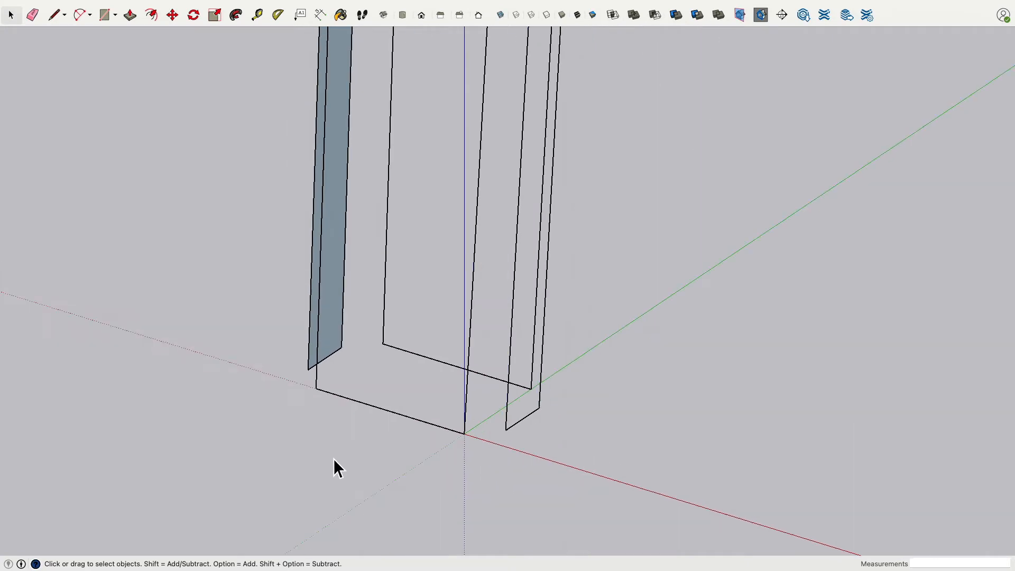
Square off the first lower corner of the arm's end with a 1/4" vertical line joined to the short bottom edge
{"action": "scroll", "coordinate": [334, 455], "scroll_direction": "down", "scroll_amount": 4}
{"action": "middle_click_drag", "start_coordinate": [344, 344], "coordinate": [531, 388]}
{"action": "middle_click_drag", "start_coordinate": [467, 330], "coordinate": [516, 415], "text": "shift"}
{"action": "scroll", "coordinate": [450, 196], "scroll_direction": "up", "scroll_amount": 4}
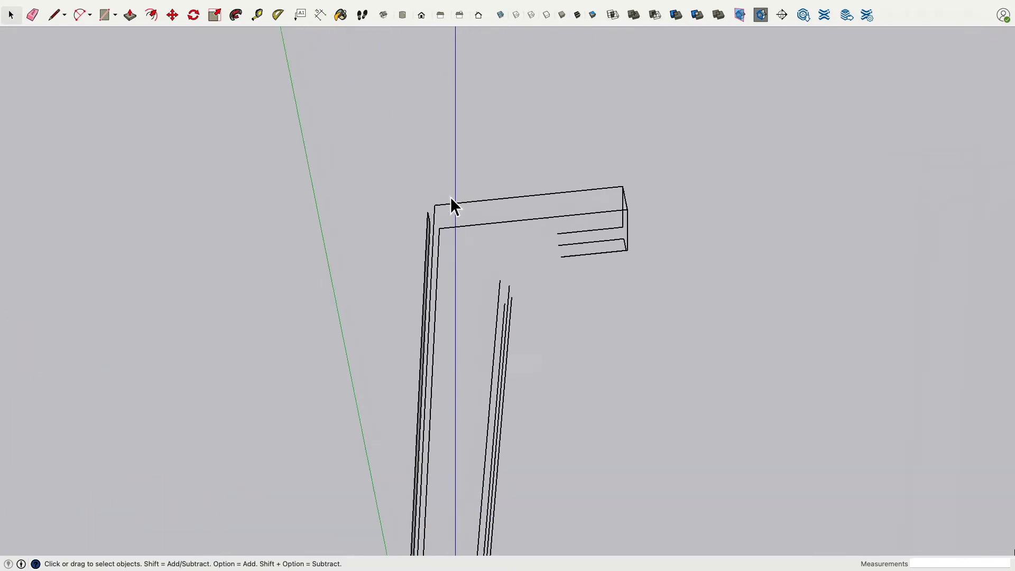
{"action": "middle_click_drag", "start_coordinate": [515, 275], "coordinate": [575, 332]}
{"action": "scroll", "coordinate": [580, 300], "scroll_direction": "up", "scroll_amount": 3}
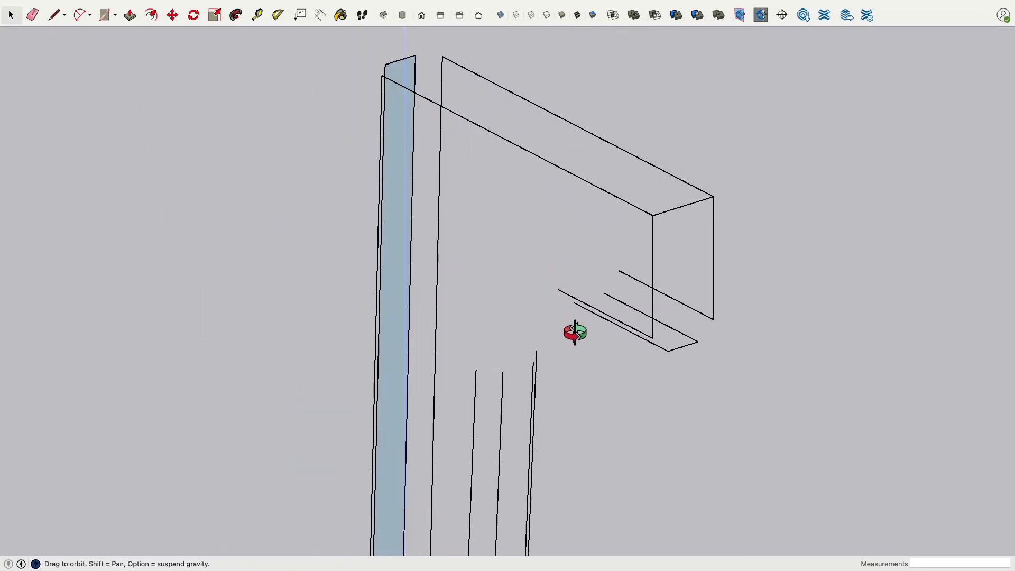
{"action": "left_click", "coordinate": [54, 17]}
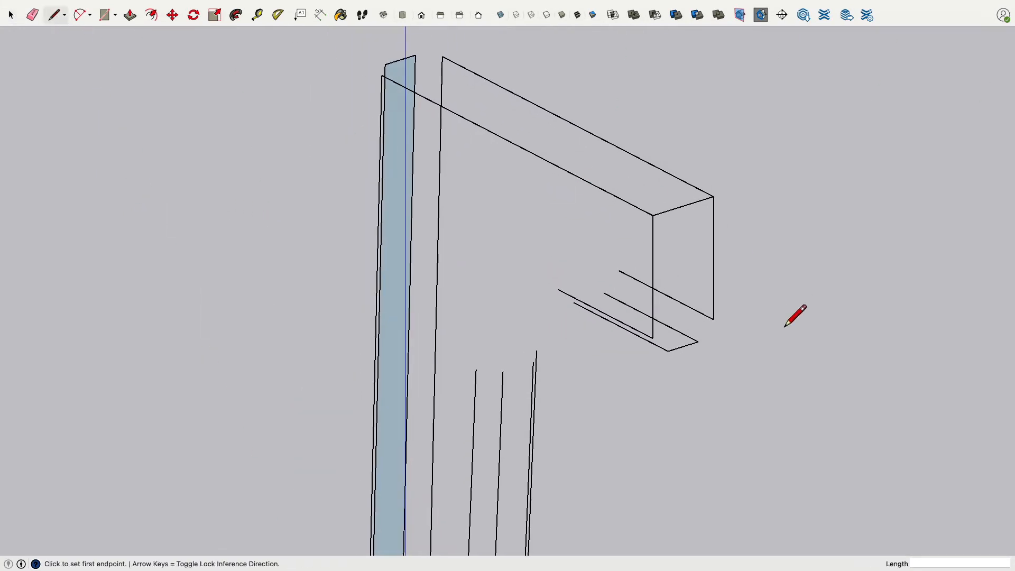
{"action": "scroll", "coordinate": [682, 322], "scroll_direction": "up", "scroll_amount": 3}
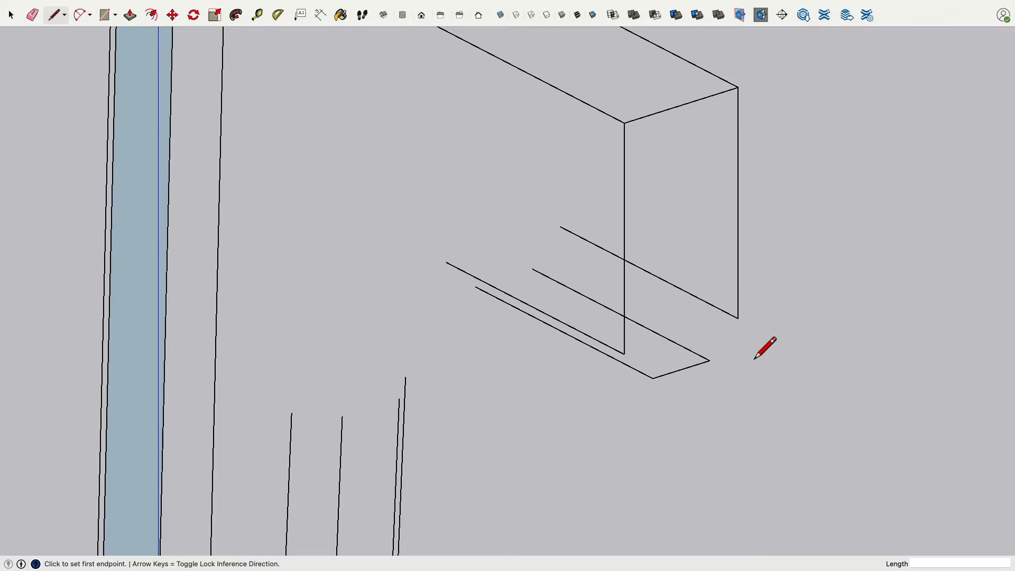
{"action": "left_click", "coordinate": [737, 318]}
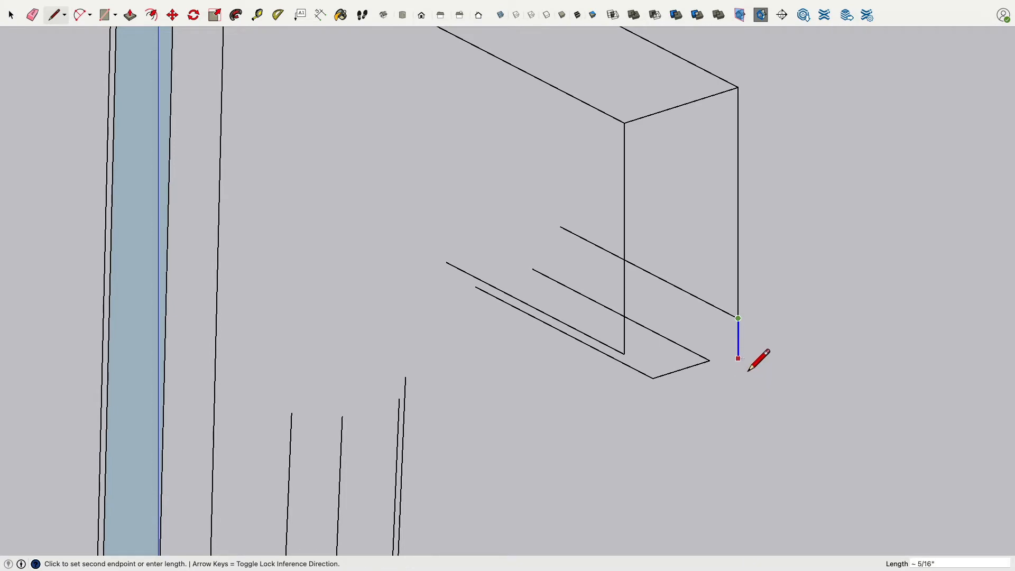
{"action": "middle_click_drag", "start_coordinate": [748, 401], "coordinate": [752, 378]}
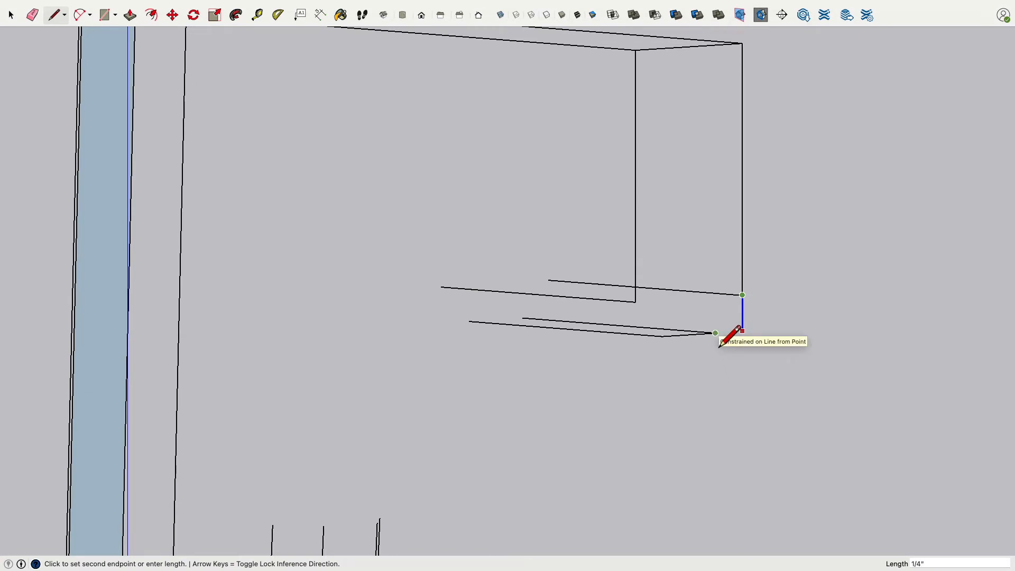
{"action": "middle_click_drag", "start_coordinate": [749, 374], "coordinate": [725, 415]}
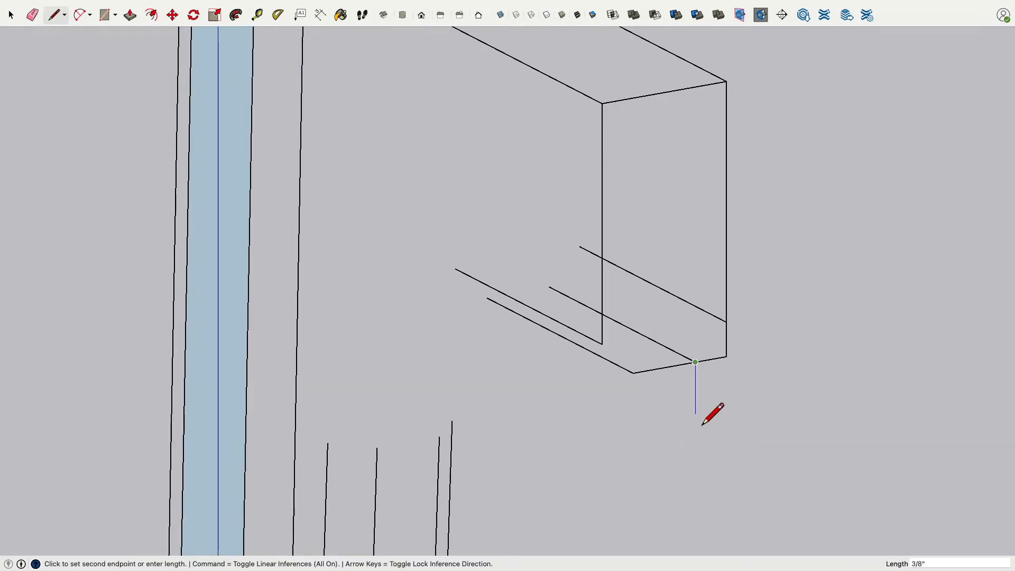
Square off the other lower corner of the arm's end with a 1/4" vertical line, closing the rectangular end face
{"action": "mouse_move", "coordinate": [763, 401]}
{"action": "middle_mouse_down"}
{"action": "mouse_move", "coordinate": [648, 446]}
{"action": "mouse_move", "coordinate": [672, 423]}
{"action": "mouse_move", "coordinate": [674, 447]}
{"action": "mouse_move", "coordinate": [590, 402]}
{"action": "middle_mouse_up"}
{"action": "left_click", "coordinate": [582, 390]}
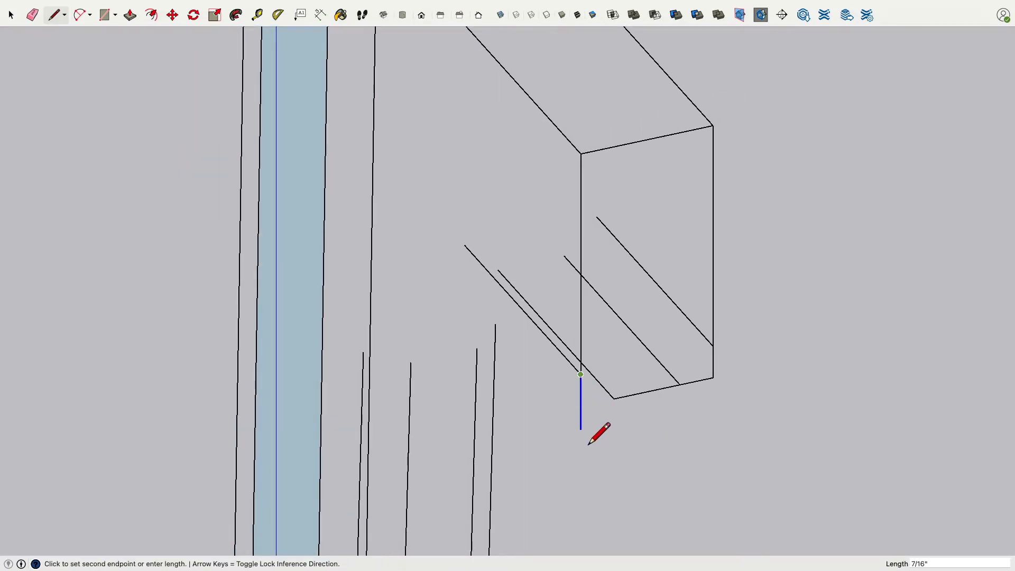
{"action": "mouse_move", "coordinate": [601, 417]}
{"action": "middle_mouse_down"}
{"action": "mouse_move", "coordinate": [949, 312]}
{"action": "mouse_move", "coordinate": [985, 283]}
{"action": "mouse_move", "coordinate": [643, 378]}
{"action": "middle_mouse_up"}
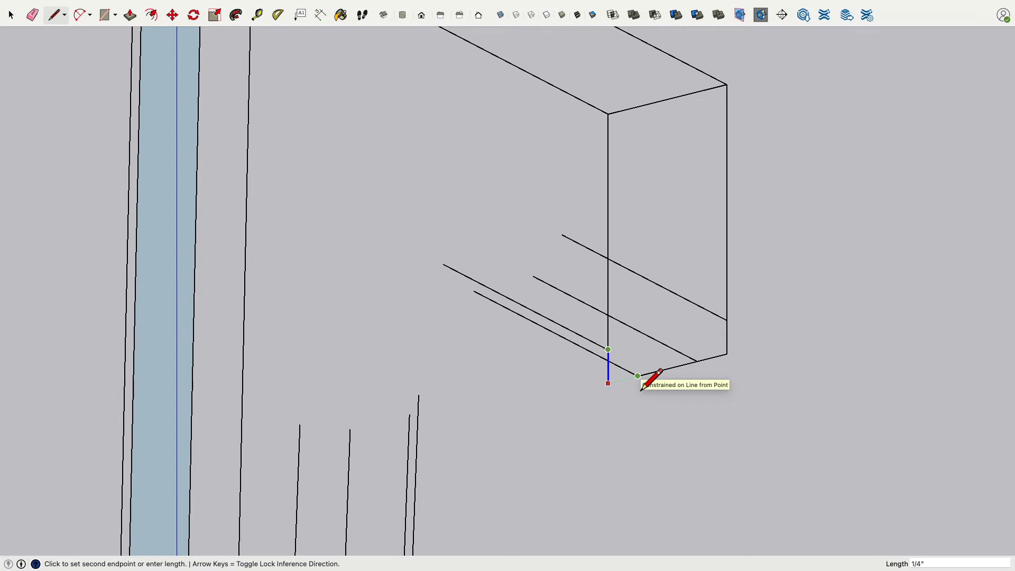
{"action": "left_click", "coordinate": [638, 390]}
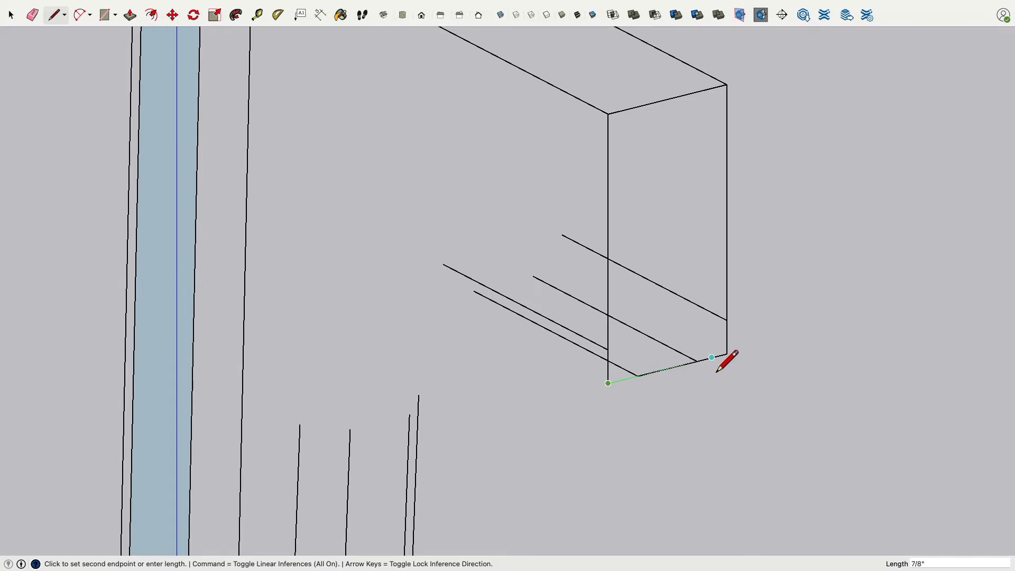
{"action": "left_click", "coordinate": [637, 376]}
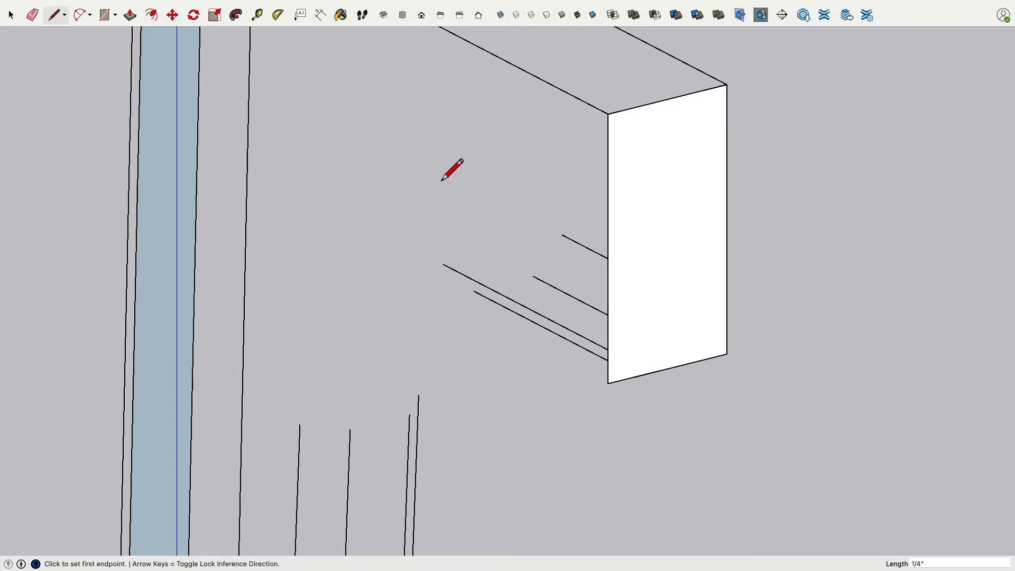
Extend one of the arm's long top edges to the back strip's plane and join it to the strip's near upper corner
{"action": "mouse_move", "coordinate": [441, 180]}
{"action": "middle_mouse_down"}
{"action": "mouse_move", "coordinate": [623, 242]}
{"action": "mouse_move", "coordinate": [904, 236]}
{"action": "mouse_move", "coordinate": [879, 170]}
{"action": "mouse_move", "coordinate": [837, 327]}
{"action": "mouse_move", "coordinate": [596, 281]}
{"action": "mouse_move", "coordinate": [659, 263]}
{"action": "mouse_move", "coordinate": [578, 263]}
{"action": "mouse_move", "coordinate": [718, 243]}
{"action": "mouse_move", "coordinate": [714, 264]}
{"action": "mouse_move", "coordinate": [682, 267]}
{"action": "middle_mouse_up"}
{"action": "scroll", "coordinate": [650, 302], "scroll_direction": "down", "scroll_amount": 5}
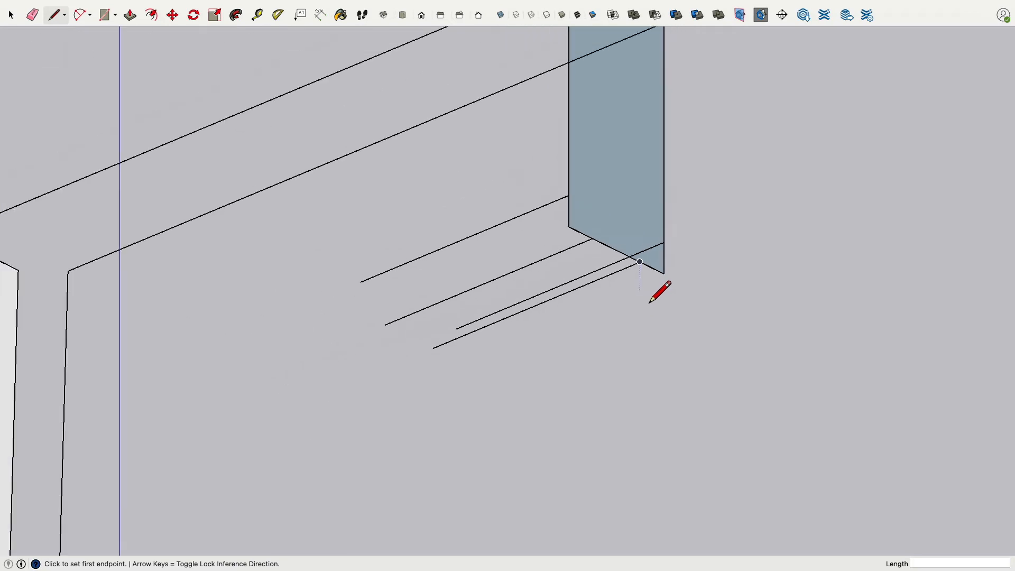
{"action": "scroll", "coordinate": [650, 302], "scroll_direction": "up", "scroll_amount": 1}
{"action": "middle_click_drag", "start_coordinate": [378, 267], "coordinate": [363, 284]}
{"action": "scroll", "coordinate": [262, 296], "scroll_direction": "down", "scroll_amount": 3}
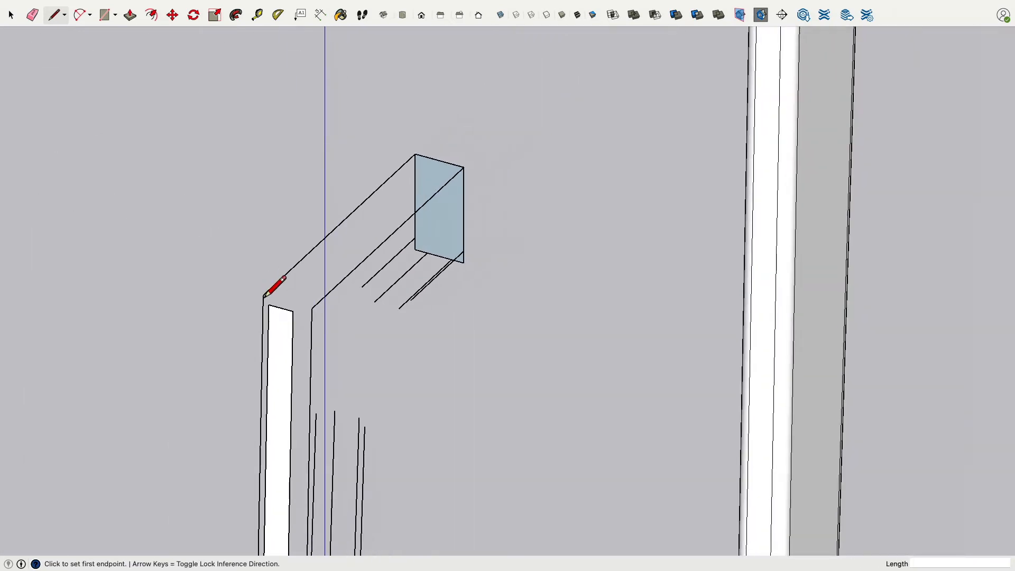
{"action": "scroll", "coordinate": [262, 308], "scroll_direction": "up", "scroll_amount": 5}
{"action": "left_click", "coordinate": [397, 355]}
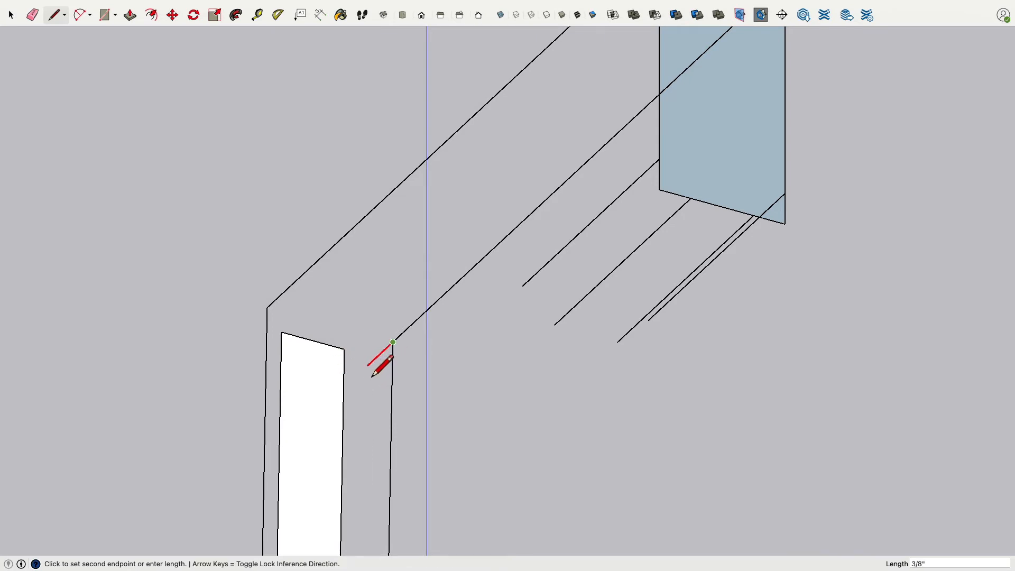
{"action": "left_click", "coordinate": [345, 351]}
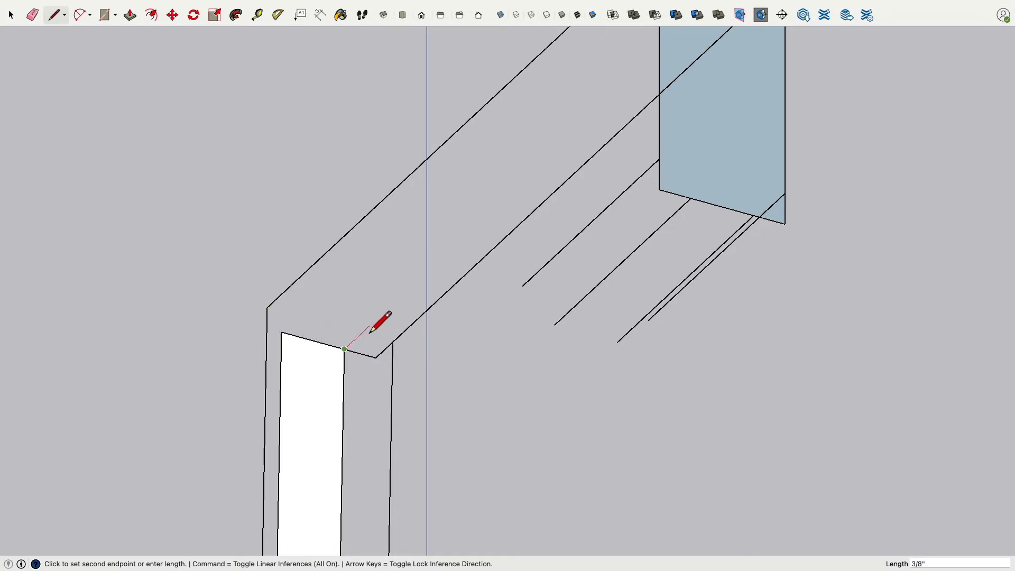
{"action": "key", "text": "Escape"}
Extend the arm's other long top edge to the back strip's plane and join it to the strip, closing the top face
{"action": "left_click", "coordinate": [267, 307]}
{"action": "left_click", "coordinate": [282, 344]}
{"action": "scroll", "coordinate": [248, 354], "scroll_direction": "down", "scroll_amount": 5}
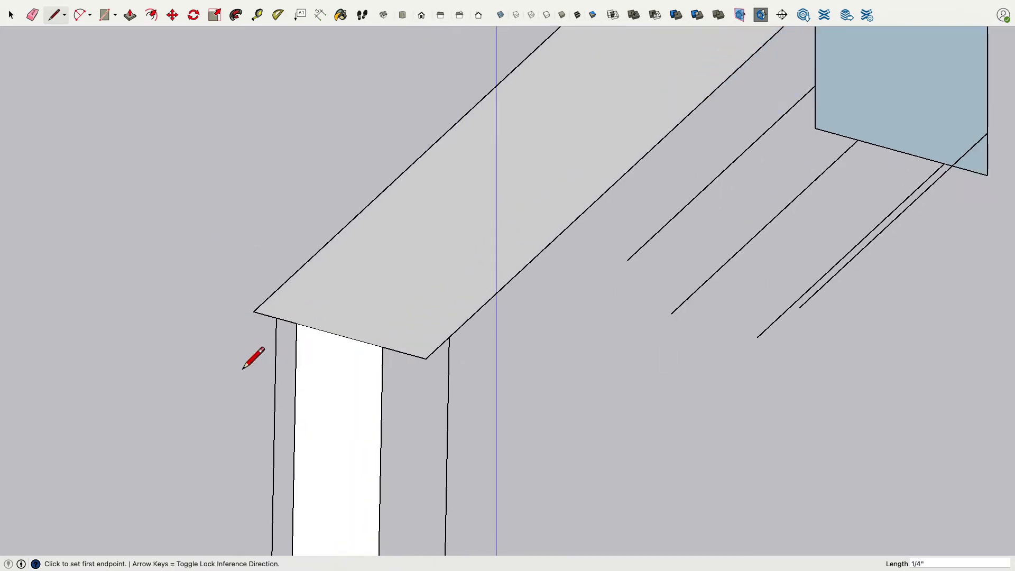
Square off the first back corner of the foot with lines linking the back strip's bottom edge to the foot's long side edge
{"action": "mouse_move", "coordinate": [249, 351]}
{"action": "middle_mouse_down"}
{"action": "mouse_move", "coordinate": [363, 317]}
{"action": "mouse_move", "coordinate": [409, 349]}
{"action": "mouse_move", "coordinate": [444, 159]}
{"action": "mouse_move", "coordinate": [267, 475]}
{"action": "middle_mouse_up"}
{"action": "scroll", "coordinate": [426, 190], "scroll_direction": "up", "scroll_amount": 5}
{"action": "middle_click_drag", "start_coordinate": [465, 366], "coordinate": [471, 333], "text": "shift"}
{"action": "scroll", "coordinate": [452, 394], "scroll_direction": "down", "scroll_amount": 3}
{"action": "scroll", "coordinate": [445, 396], "scroll_direction": "up", "scroll_amount": 5}
{"action": "scroll", "coordinate": [444, 395], "scroll_direction": "up", "scroll_amount": 3}
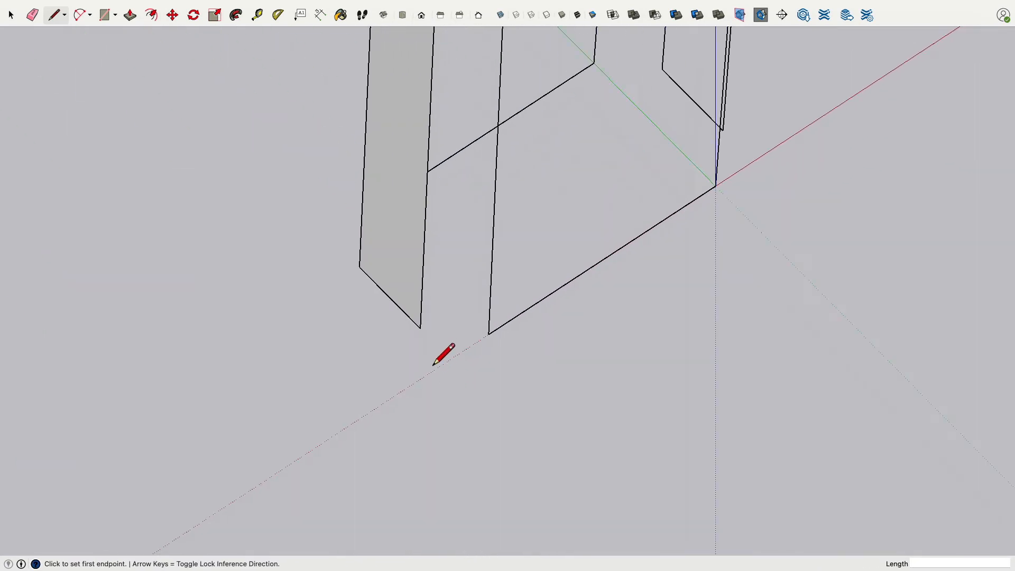
{"action": "left_click", "coordinate": [421, 341]}
{"action": "key", "text": "Left"}
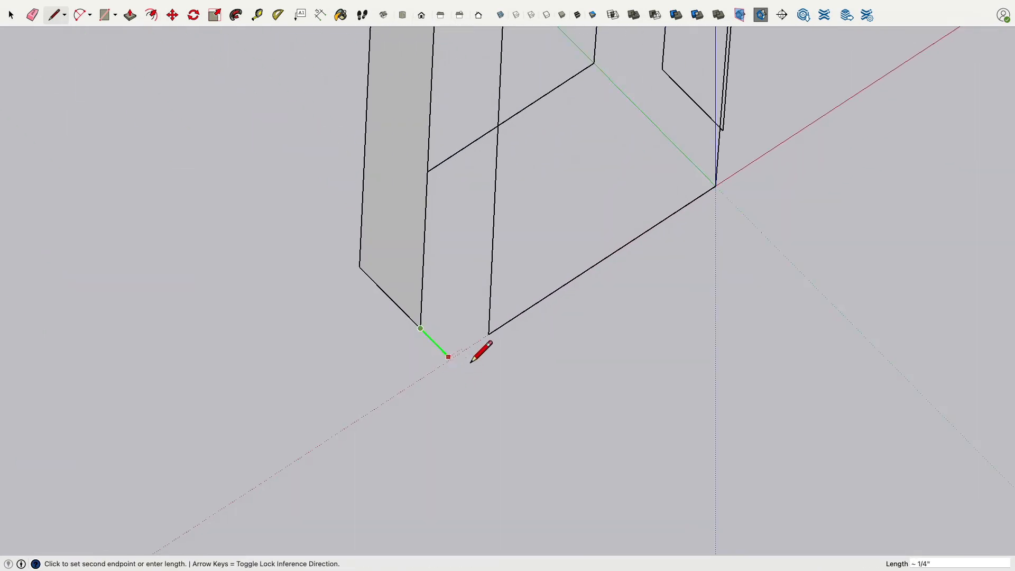
{"action": "left_click", "coordinate": [458, 380]}
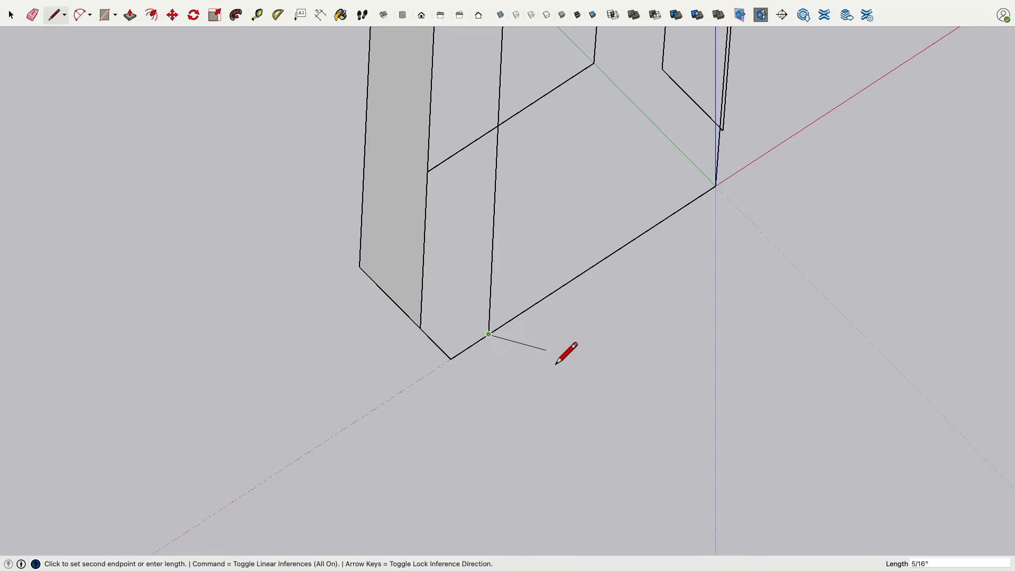
{"action": "key", "text": "Escape"}
Square off the foot's other back corner by extending the opposite long side edge and joining it to the back strip's bottom edge
{"action": "middle_click_drag", "start_coordinate": [310, 301], "coordinate": [721, 370]}
{"action": "left_click", "coordinate": [545, 380]}
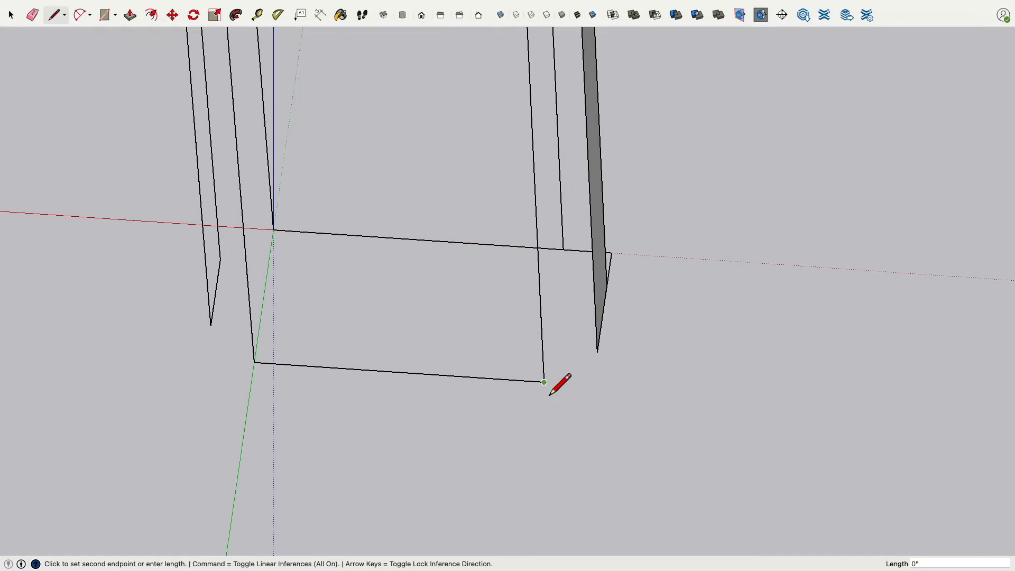
{"action": "left_click", "coordinate": [592, 385]}
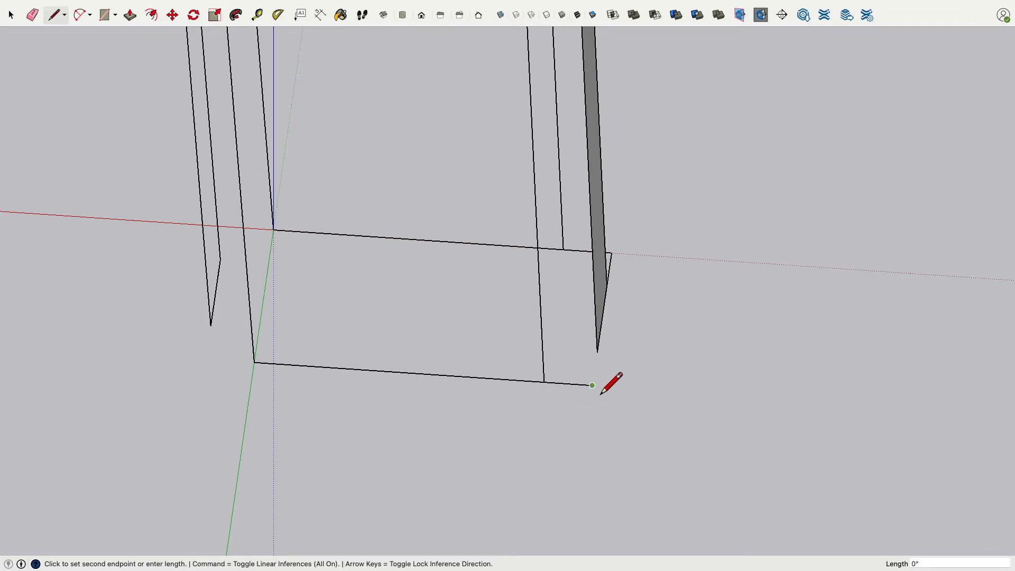
{"action": "key", "text": "Escape"}
Square off the foot's front corner on the side away from the origin, joining the long side edge to the short front edge
{"action": "middle_click_drag", "start_coordinate": [566, 400], "coordinate": [634, 401]}
{"action": "left_click", "coordinate": [511, 453]}
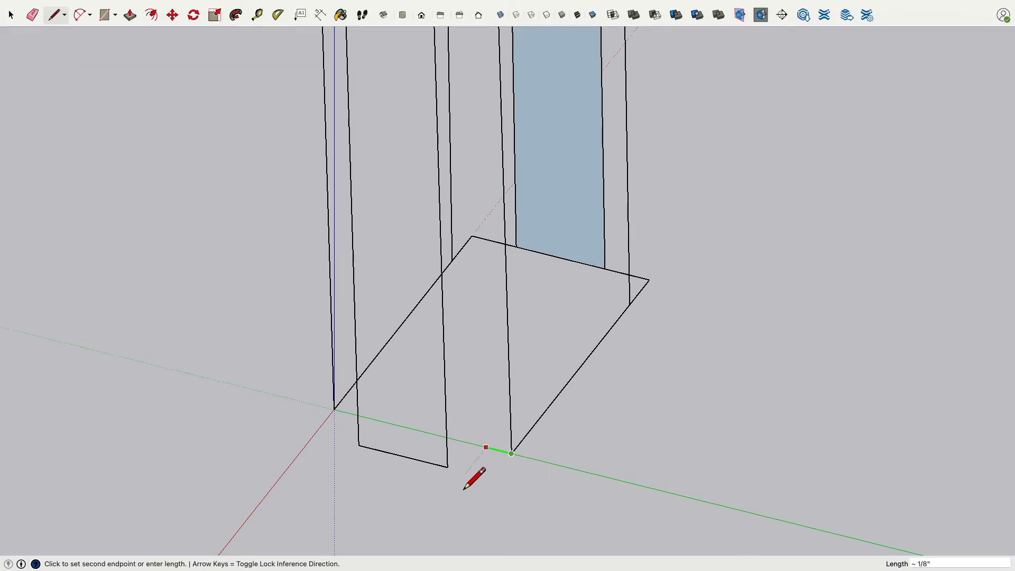
{"action": "left_click", "coordinate": [450, 480]}
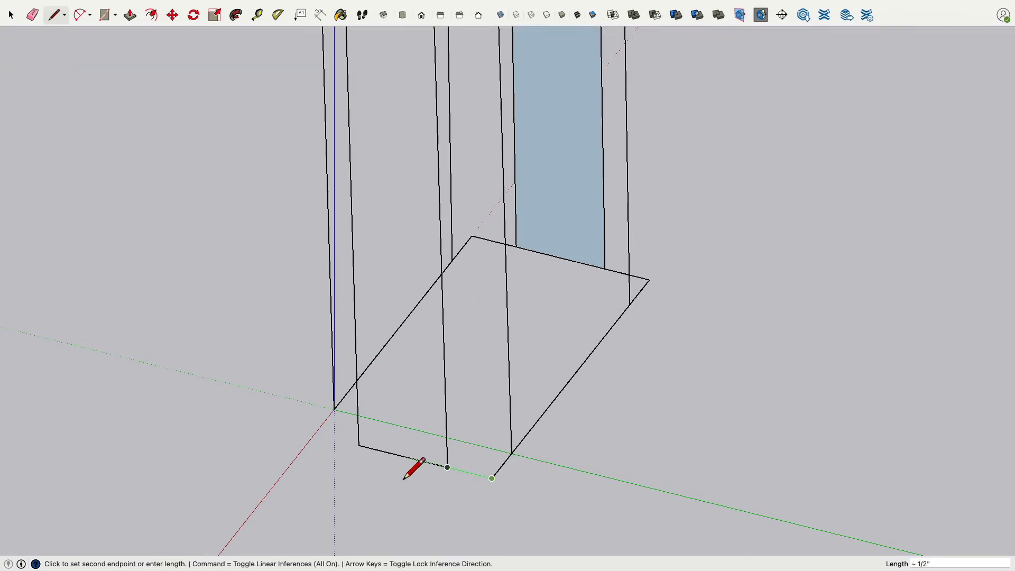
{"action": "left_click", "coordinate": [448, 481]}
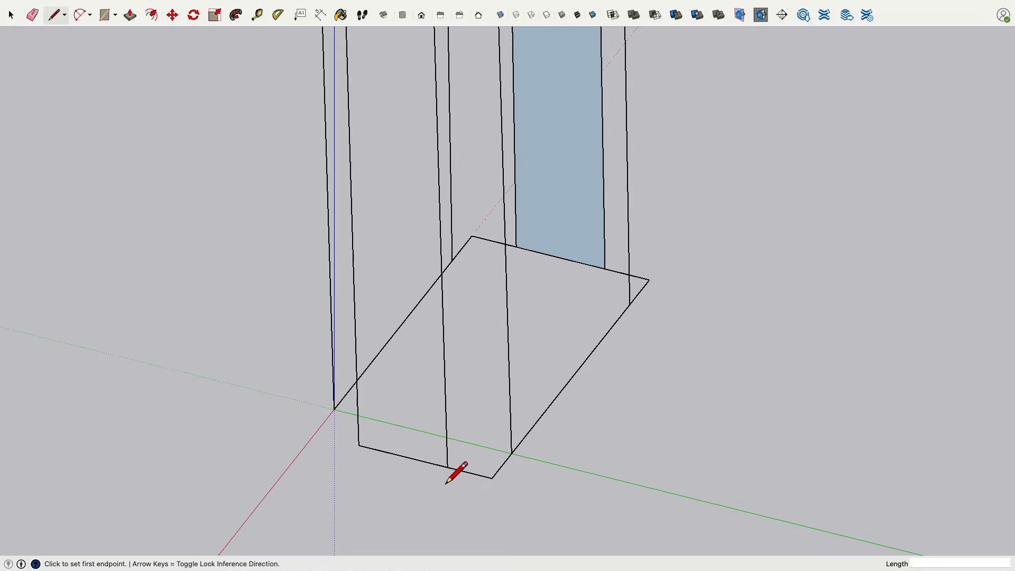
Extend the foot's short front edge to the red axis and join it to the origin corner, closing the rectangular foot face
{"action": "left_click", "coordinate": [361, 455]}
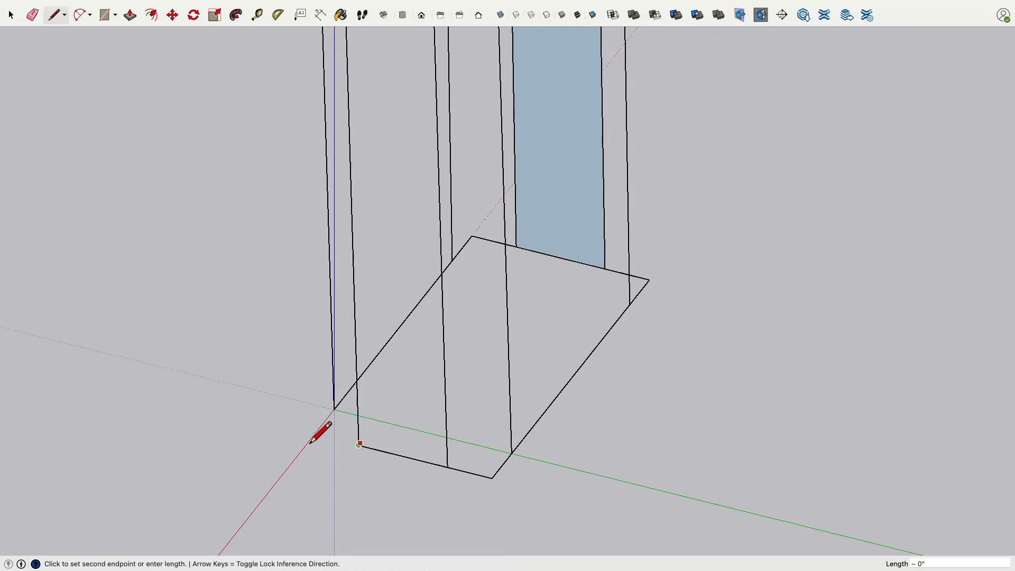
{"action": "left_click", "coordinate": [319, 434]}
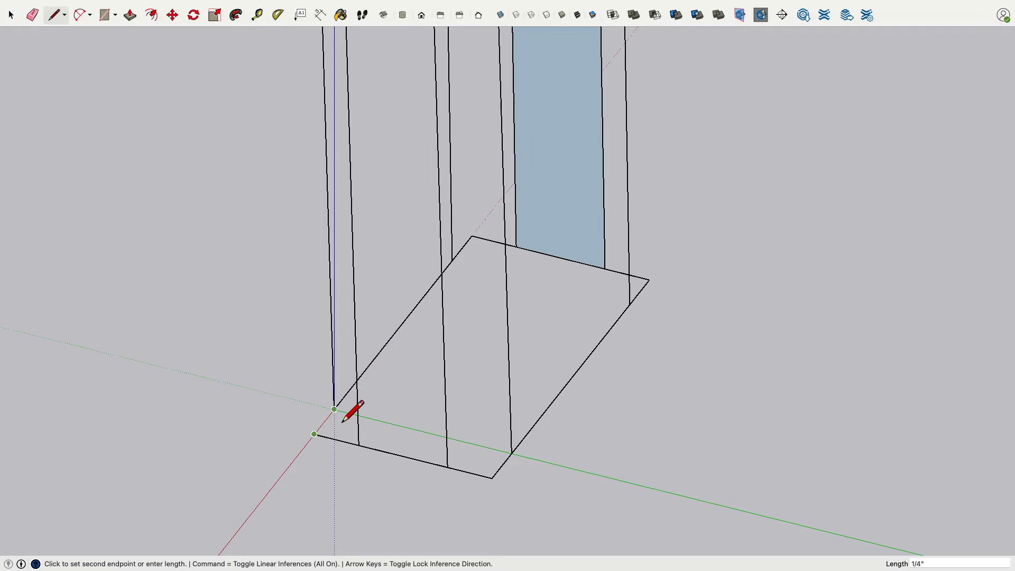
{"action": "left_click", "coordinate": [342, 422]}
{"action": "scroll", "coordinate": [344, 420], "scroll_direction": "down", "scroll_amount": 5}
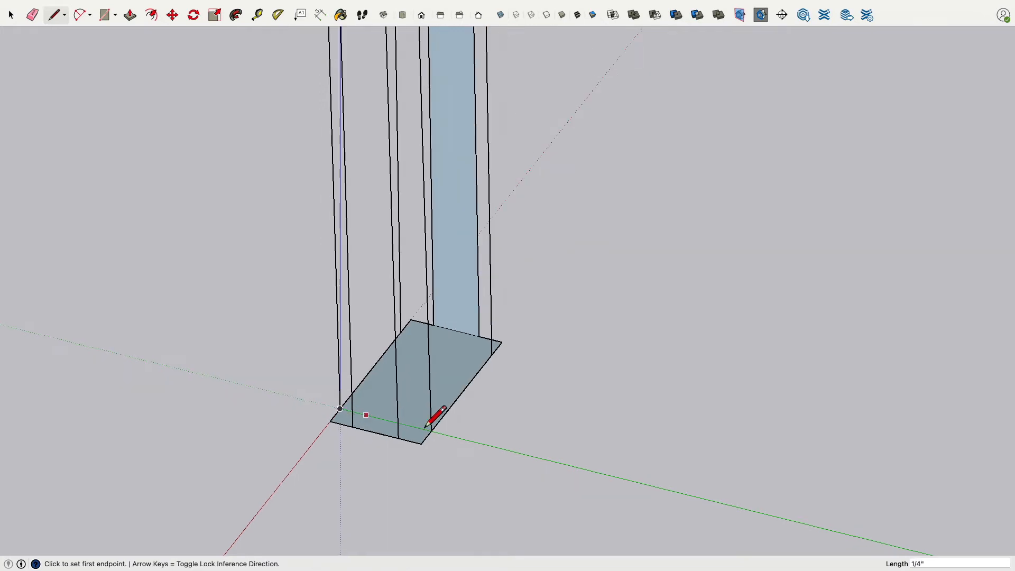
Draw the leg's first back corner edge from the top arm's corner down to the matching back corner of the foot
{"action": "middle_click_drag", "start_coordinate": [419, 400], "coordinate": [754, 399]}
{"action": "scroll", "coordinate": [606, 395], "scroll_direction": "down", "scroll_amount": 3}
{"action": "mouse_move", "coordinate": [603, 396]}
{"action": "middle_mouse_down"}
{"action": "mouse_move", "coordinate": [750, 428]}
{"action": "mouse_move", "coordinate": [560, 399]}
{"action": "mouse_move", "coordinate": [664, 403]}
{"action": "mouse_move", "coordinate": [640, 278]}
{"action": "mouse_move", "coordinate": [604, 382]}
{"action": "middle_mouse_up"}
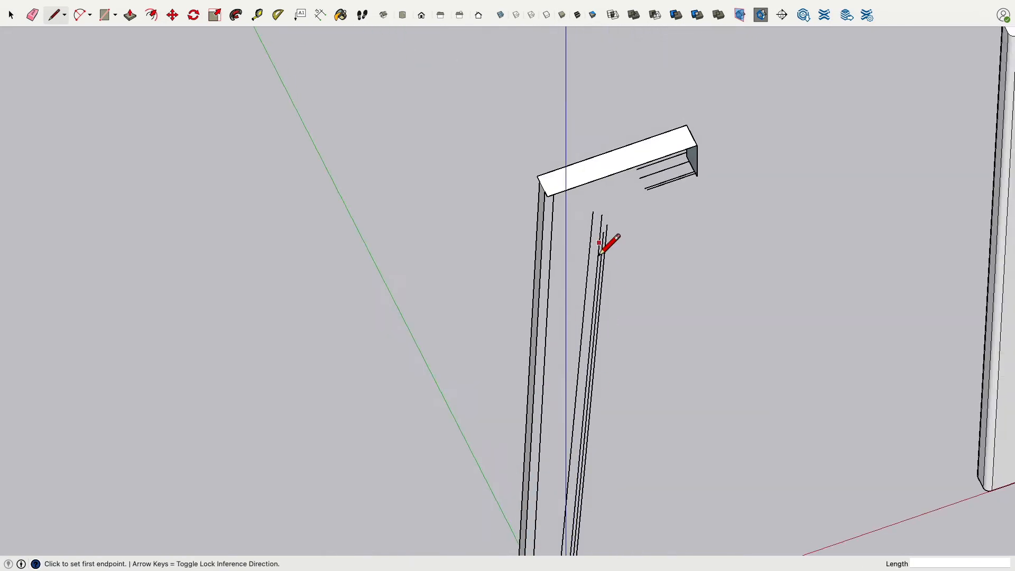
{"action": "middle_click_drag", "start_coordinate": [601, 252], "coordinate": [641, 180]}
{"action": "scroll", "coordinate": [570, 207], "scroll_direction": "up", "scroll_amount": 4}
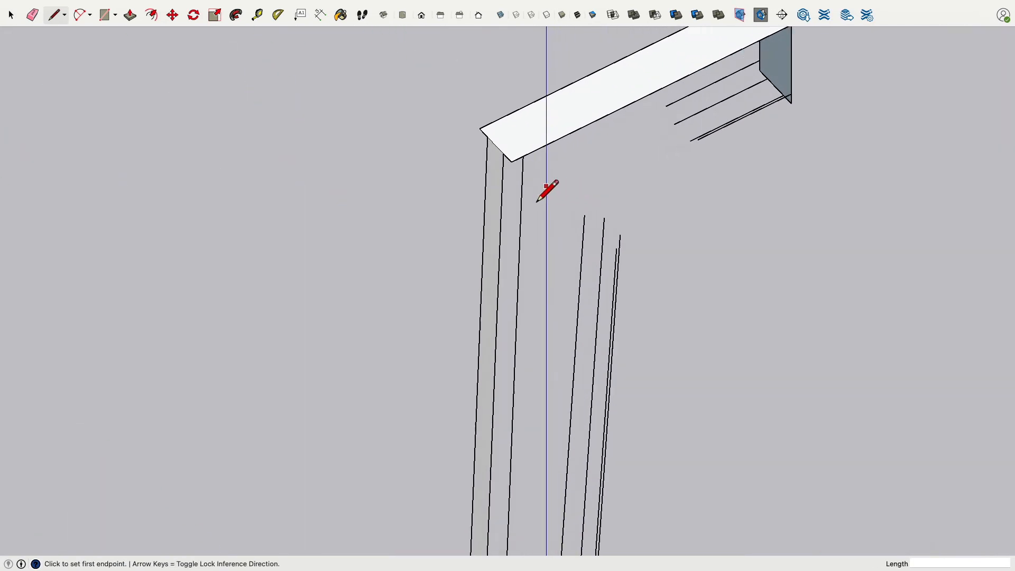
{"action": "left_click", "coordinate": [511, 177]}
{"action": "scroll", "coordinate": [517, 205], "scroll_direction": "down", "scroll_amount": 5}
{"action": "middle_click_drag", "start_coordinate": [506, 447], "coordinate": [543, 270], "text": "shift"}
{"action": "scroll", "coordinate": [538, 451], "scroll_direction": "up", "scroll_amount": 4}
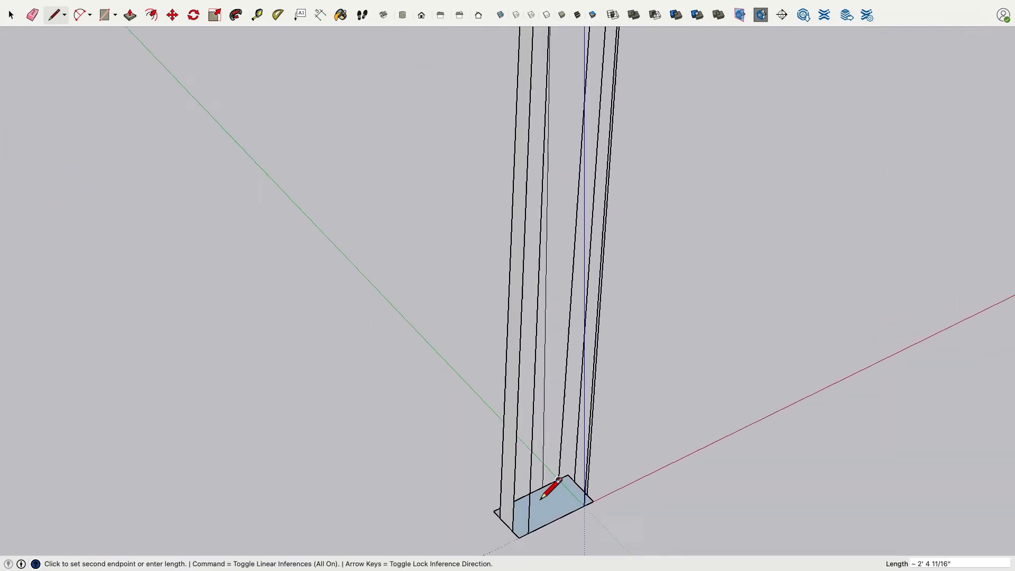
{"action": "middle_click_drag", "start_coordinate": [541, 498], "coordinate": [584, 271], "text": "shift"}
{"action": "scroll", "coordinate": [555, 348], "scroll_direction": "up", "scroll_amount": 3}
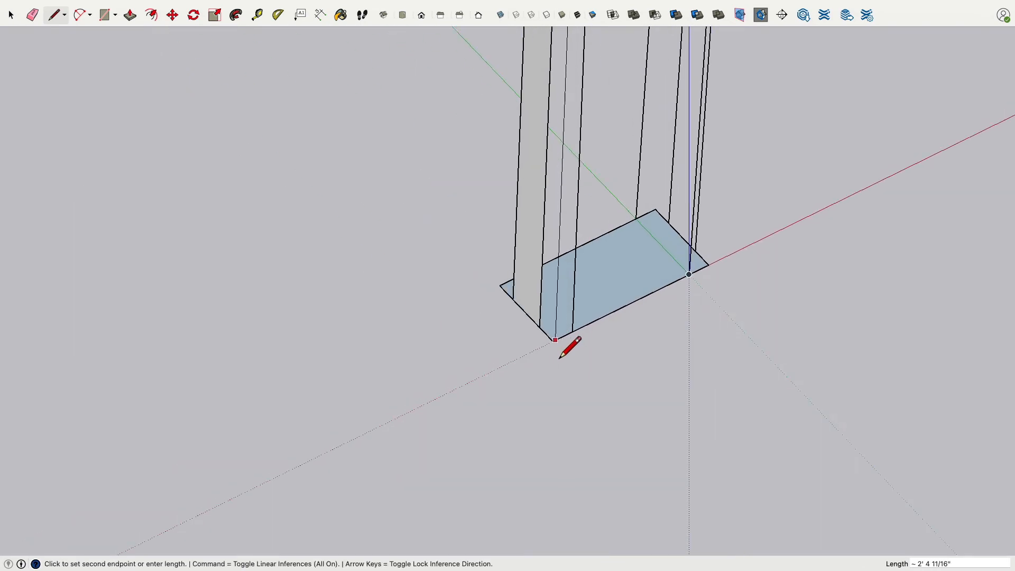
{"action": "scroll", "coordinate": [555, 342], "scroll_direction": "up", "scroll_amount": 3}
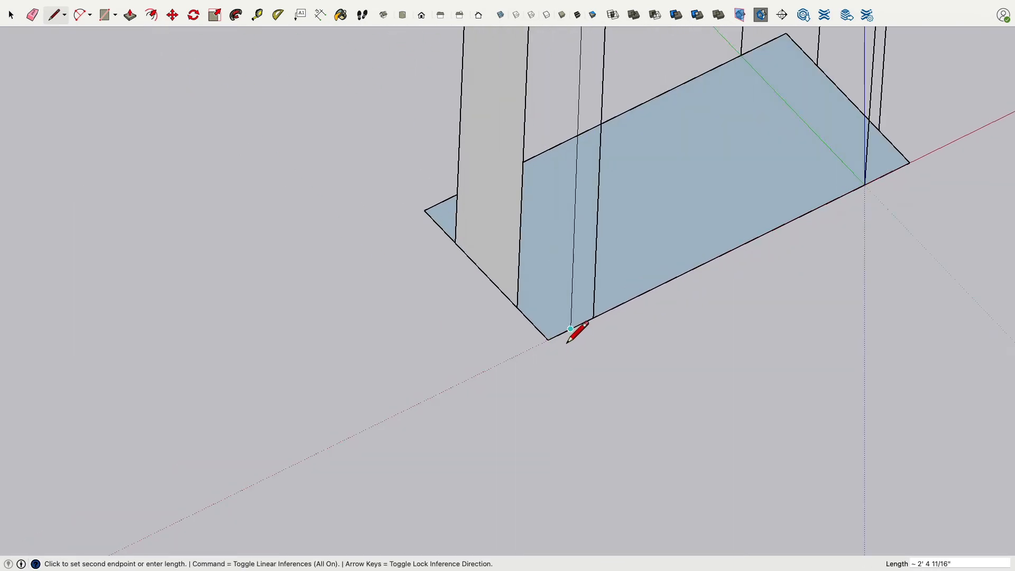
{"action": "left_click", "coordinate": [550, 353]}
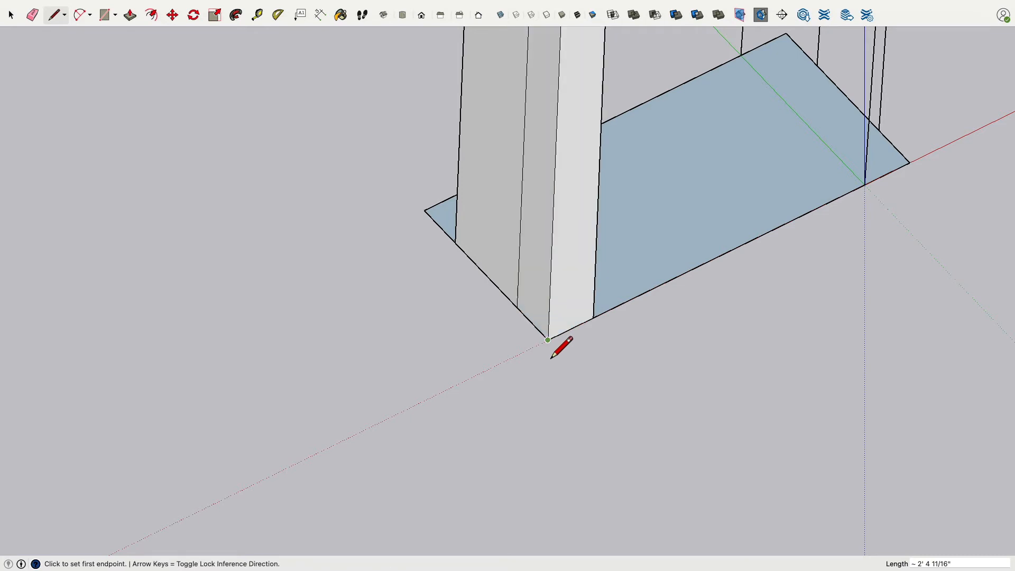
Draw the second back corner edge from the foot's other back corner up to the matching corner of the top arm
{"action": "scroll", "coordinate": [560, 354], "scroll_direction": "down", "scroll_amount": 4}
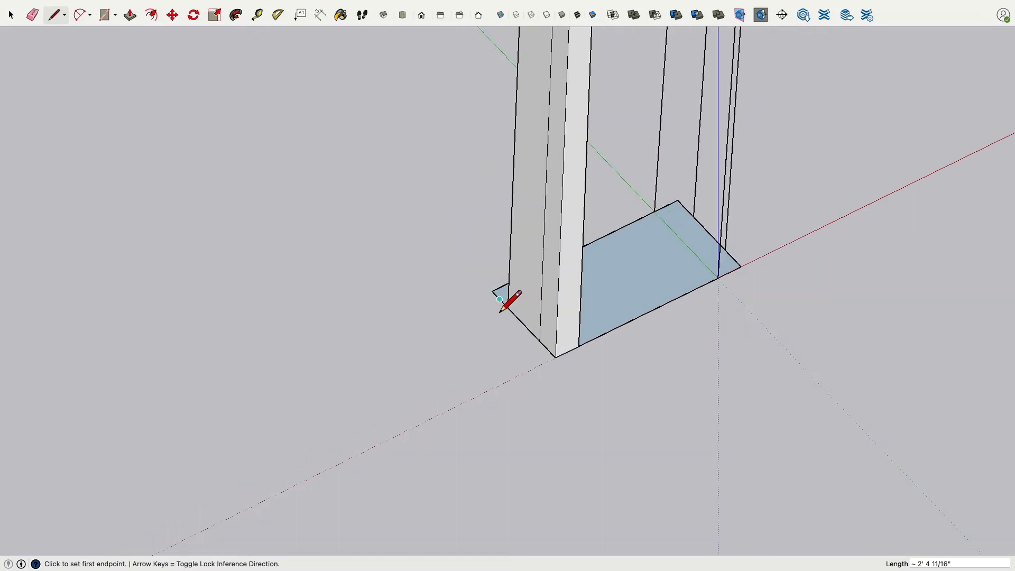
{"action": "left_click", "coordinate": [500, 311]}
{"action": "scroll", "coordinate": [499, 304], "scroll_direction": "down", "scroll_amount": 3}
{"action": "middle_click_drag", "start_coordinate": [498, 292], "coordinate": [496, 412]}
{"action": "scroll", "coordinate": [534, 214], "scroll_direction": "up", "scroll_amount": 5}
{"action": "left_click", "coordinate": [524, 288]}
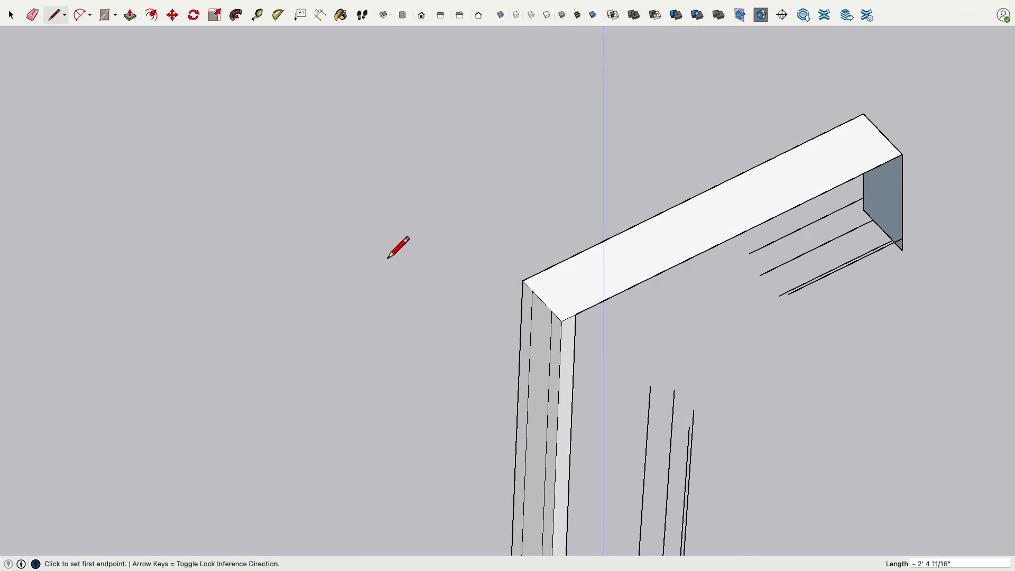
Erase the two leftover vertical lines inside the leg's back face
{"action": "middle_click_drag", "start_coordinate": [387, 258], "coordinate": [529, 211]}
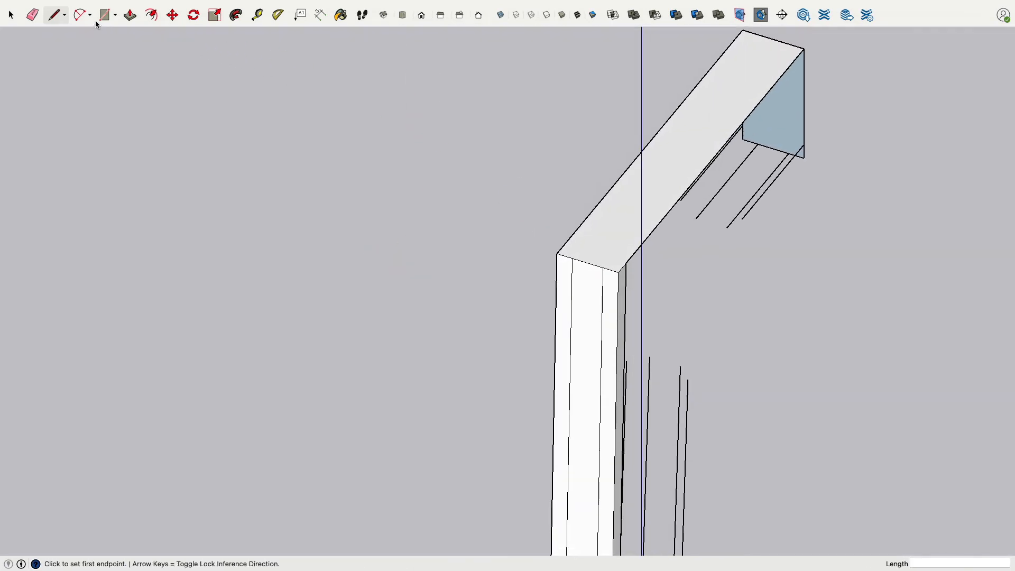
{"action": "left_click", "coordinate": [32, 14]}
{"action": "mouse_move", "coordinate": [601, 296]}
{"action": "left_mouse_down"}
{"action": "mouse_move", "coordinate": [602, 285]}
{"action": "mouse_move", "coordinate": [582, 280]}
{"action": "mouse_move", "coordinate": [549, 299]}
{"action": "left_mouse_up"}
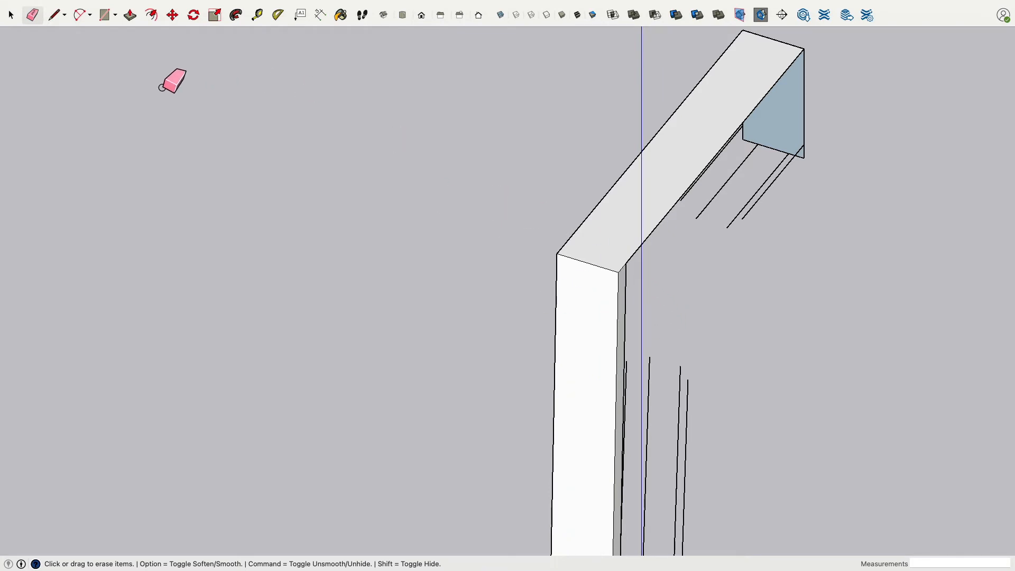
Examine the squared back, the foot and the loose inner edges of the leg and arm from several angles
{"action": "left_click", "coordinate": [7, 20]}
{"action": "scroll", "coordinate": [565, 254], "scroll_direction": "up", "scroll_amount": 5}
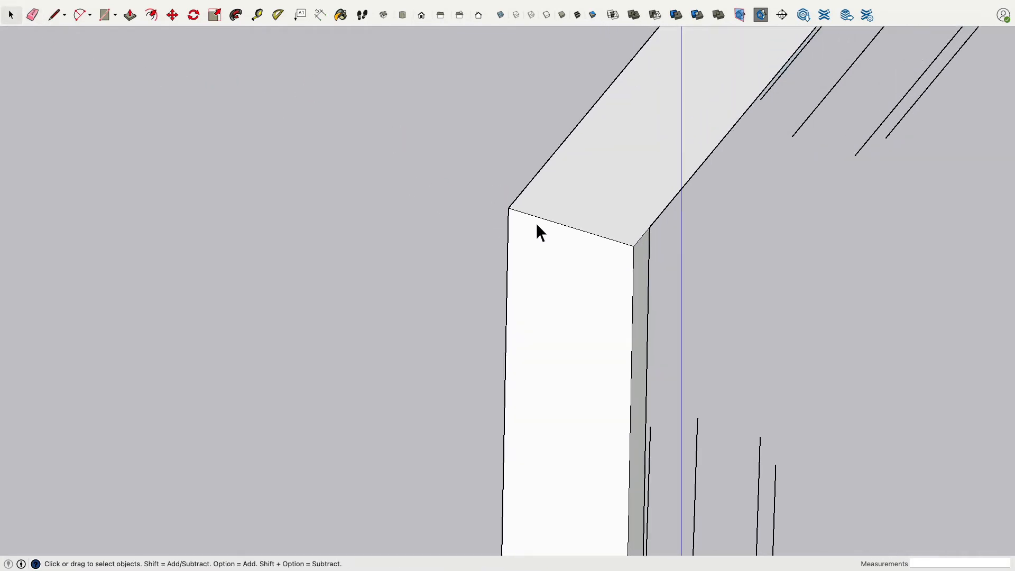
{"action": "middle_click_drag", "start_coordinate": [718, 260], "coordinate": [656, 324]}
{"action": "scroll", "coordinate": [656, 323], "scroll_direction": "up", "scroll_amount": 3}
{"action": "scroll", "coordinate": [656, 323], "scroll_direction": "down", "scroll_amount": 4}
{"action": "middle_click_drag", "start_coordinate": [691, 452], "coordinate": [635, 289], "text": "shift"}
{"action": "scroll", "coordinate": [635, 295], "scroll_direction": "down", "scroll_amount": 6}
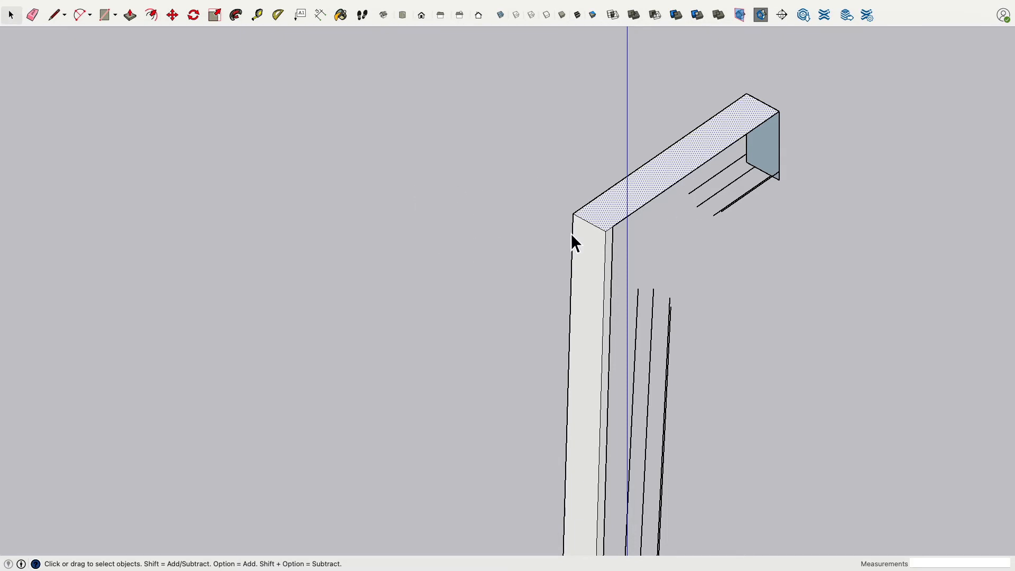
{"action": "middle_click_drag", "start_coordinate": [572, 235], "coordinate": [521, 72]}
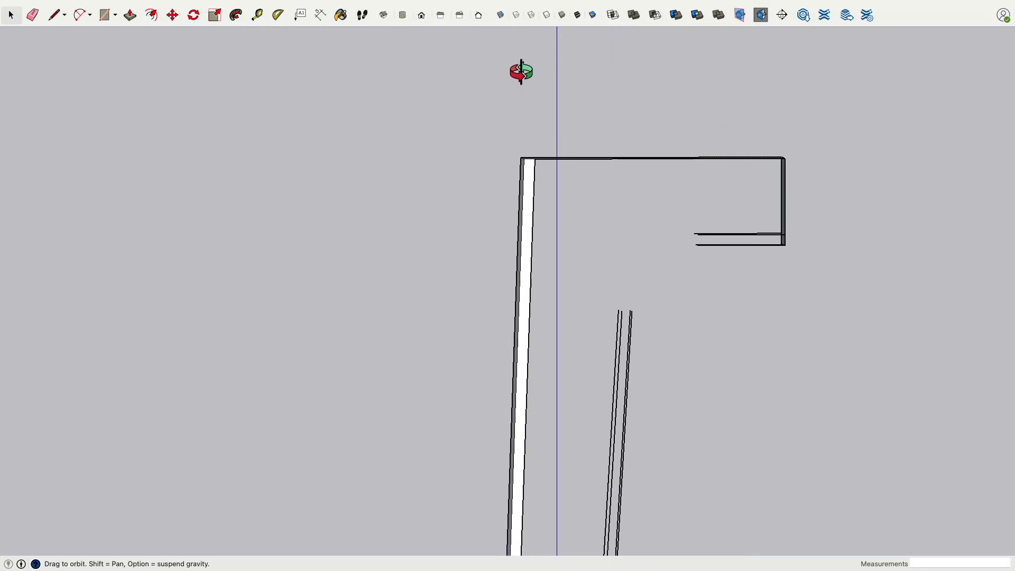
{"action": "middle_click_drag", "start_coordinate": [678, 264], "coordinate": [632, 234]}
{"action": "scroll", "coordinate": [555, 440], "scroll_direction": "down", "scroll_amount": 5}
{"action": "middle_click_drag", "start_coordinate": [652, 431], "coordinate": [644, 159], "text": "shift"}
{"action": "middle_click_drag", "start_coordinate": [613, 356], "coordinate": [578, 446]}
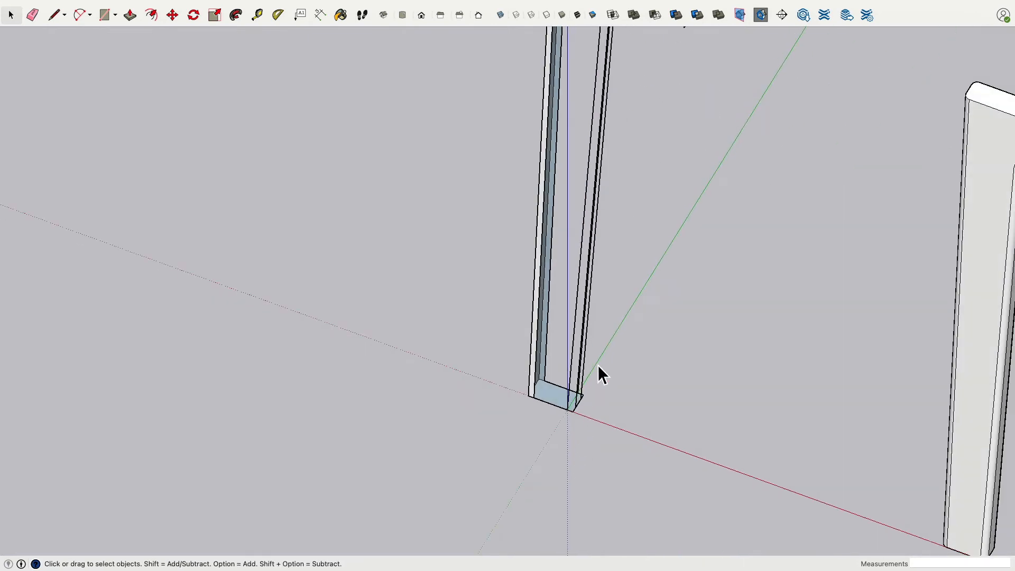
{"action": "mouse_move", "coordinate": [644, 158]}
{"action": "middle_mouse_down", "text": "shift"}
{"action": "mouse_move", "coordinate": [645, 344]}
{"action": "mouse_move", "coordinate": [662, 154]}
{"action": "middle_mouse_up", "text": "shift"}
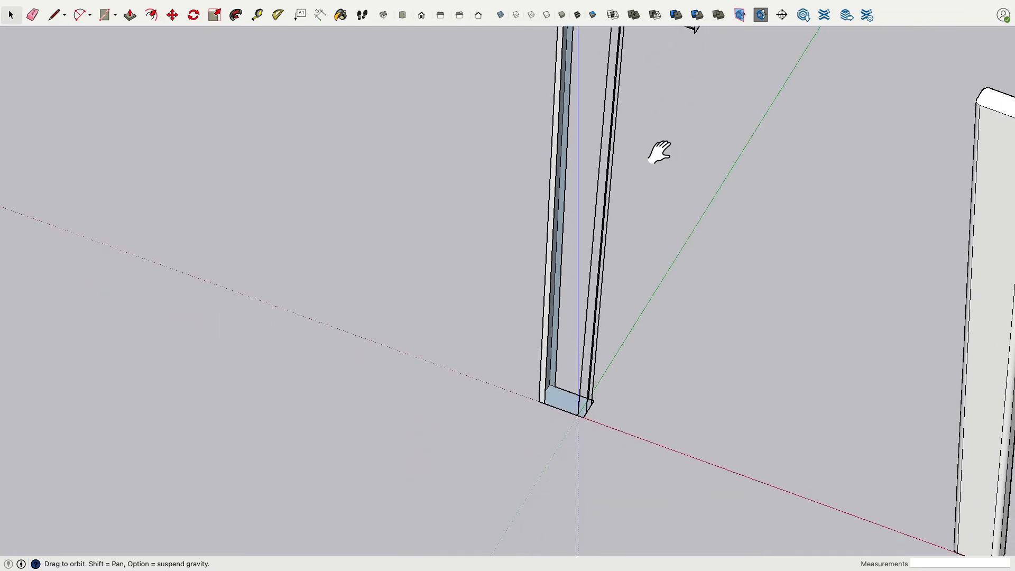
{"action": "scroll", "coordinate": [602, 455], "scroll_direction": "up", "scroll_amount": 5}
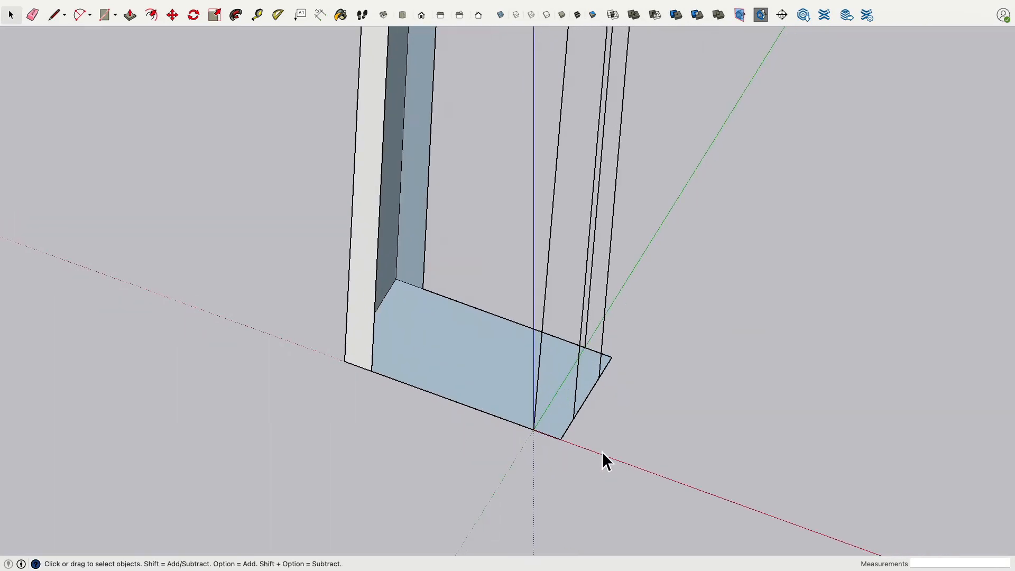
{"action": "scroll", "coordinate": [602, 452], "scroll_direction": "down", "scroll_amount": 4}
{"action": "scroll", "coordinate": [603, 443], "scroll_direction": "down", "scroll_amount": 4}
{"action": "scroll", "coordinate": [646, 208], "scroll_direction": "up", "scroll_amount": 4}
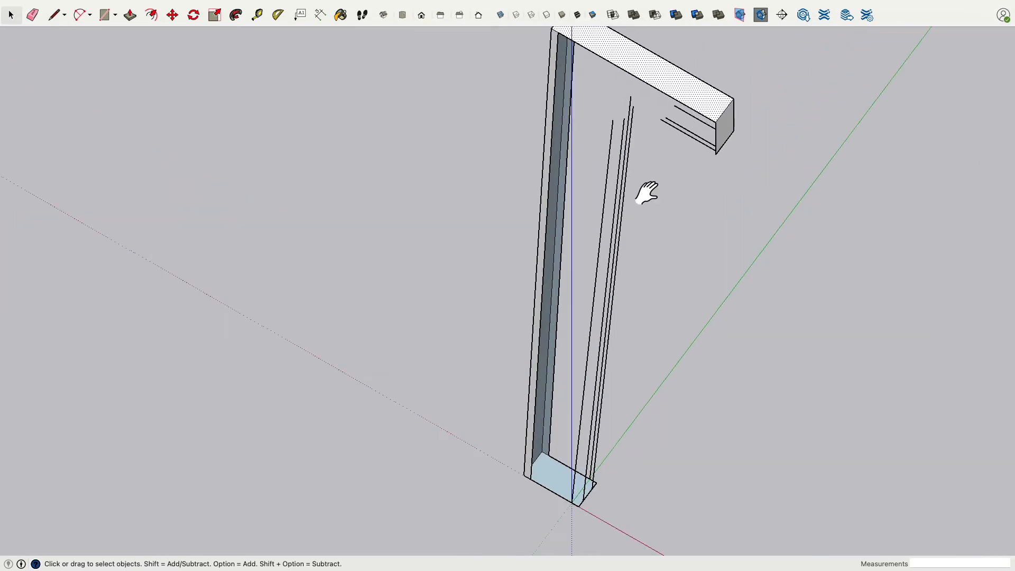
{"action": "mouse_move", "coordinate": [590, 313]}
{"action": "middle_mouse_down"}
{"action": "mouse_move", "coordinate": [810, 68]}
{"action": "mouse_move", "coordinate": [761, 43]}
{"action": "mouse_move", "coordinate": [619, 152]}
{"action": "middle_mouse_up"}
{"action": "scroll", "coordinate": [608, 182], "scroll_direction": "up", "scroll_amount": 3}
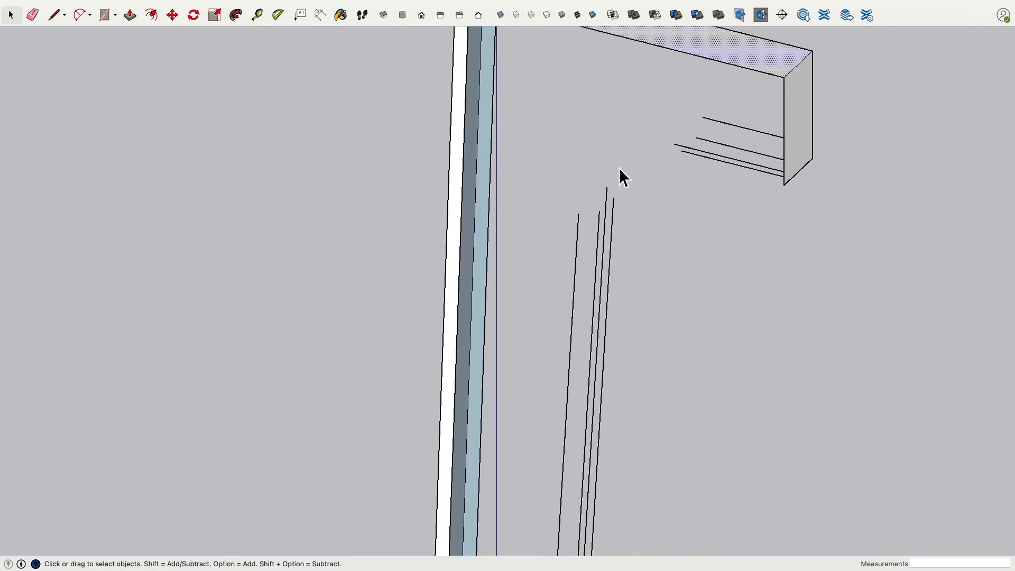
Extend the leg's loose inner side edge upward along its slope by about 2 3/4"
{"action": "mouse_move", "coordinate": [628, 213]}
{"action": "middle_mouse_down"}
{"action": "mouse_move", "coordinate": [577, 215]}
{"action": "mouse_move", "coordinate": [727, 192]}
{"action": "mouse_move", "coordinate": [435, 207]}
{"action": "middle_mouse_up"}
{"action": "left_click", "coordinate": [54, 15]}
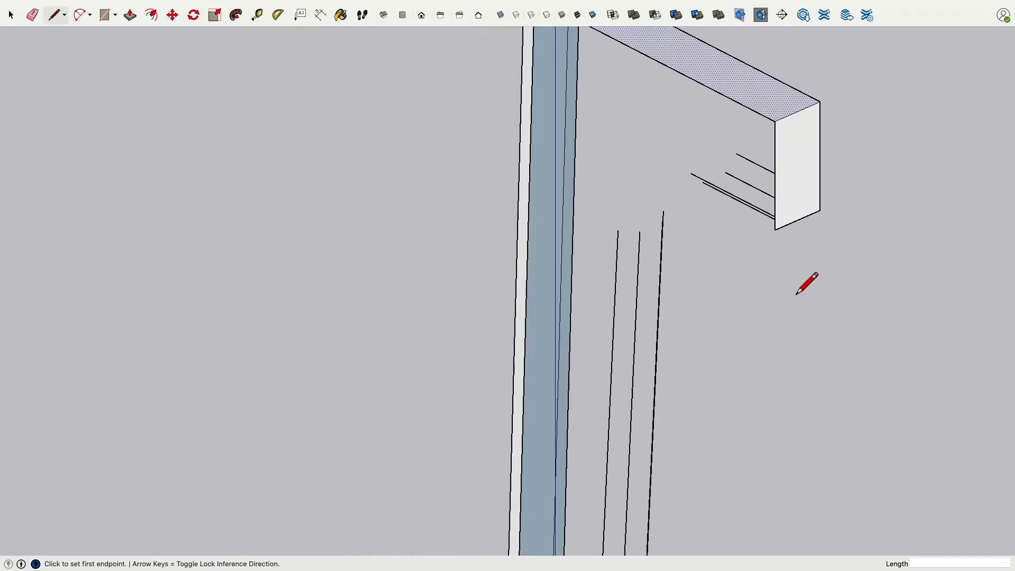
{"action": "scroll", "coordinate": [674, 242], "scroll_direction": "up", "scroll_amount": 3}
{"action": "middle_click_drag", "start_coordinate": [675, 242], "coordinate": [492, 241]}
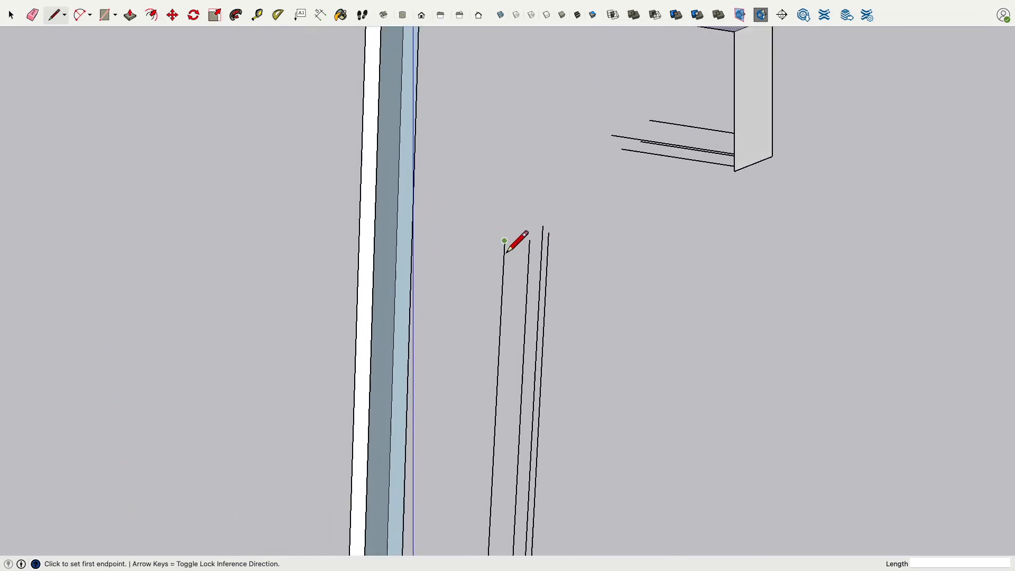
{"action": "left_click", "coordinate": [505, 252]}
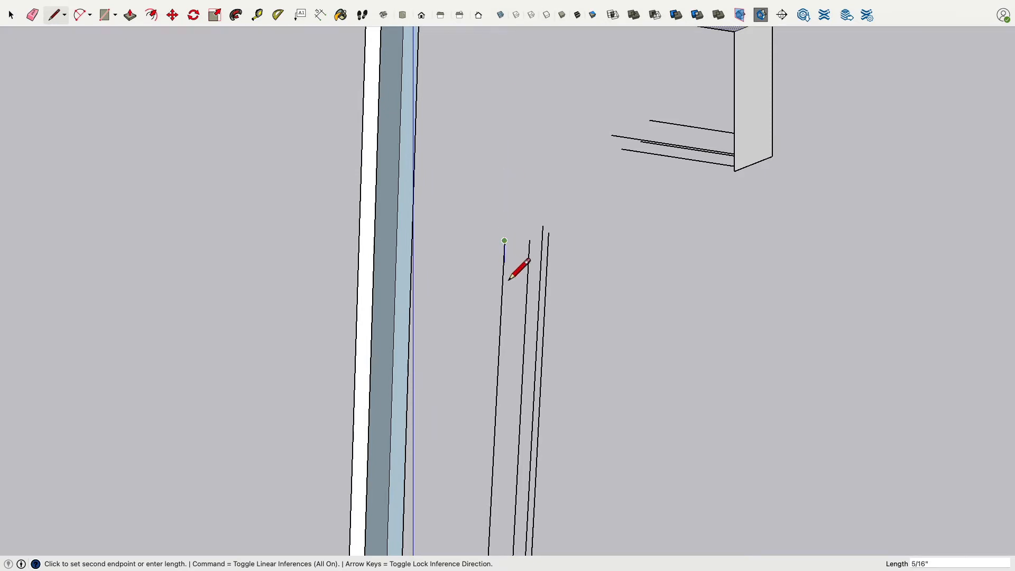
{"action": "left_click", "coordinate": [519, 62]}
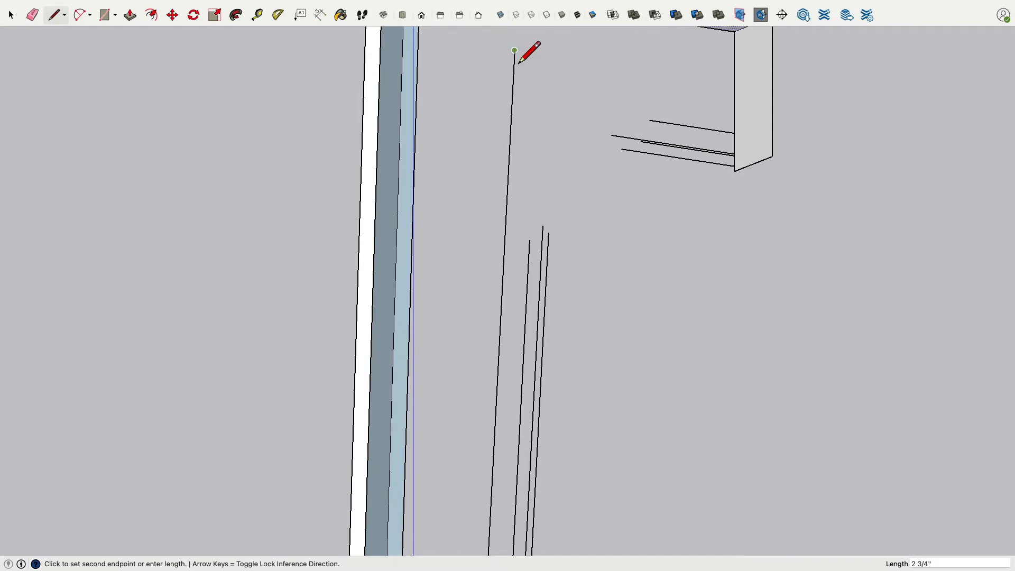
Extend the arm's underside edge inward to meet the lengthened leg edge, closing that side face
{"action": "middle_click_drag", "start_coordinate": [521, 62], "coordinate": [914, 233]}
{"action": "mouse_move", "coordinate": [555, 175]}
{"action": "middle_mouse_down", "text": "shift"}
{"action": "mouse_move", "coordinate": [659, 206]}
{"action": "mouse_move", "coordinate": [651, 218]}
{"action": "mouse_move", "coordinate": [684, 249]}
{"action": "mouse_move", "coordinate": [595, 215]}
{"action": "mouse_move", "coordinate": [599, 232]}
{"action": "middle_mouse_up", "text": "shift"}
{"action": "left_click", "coordinate": [626, 150]}
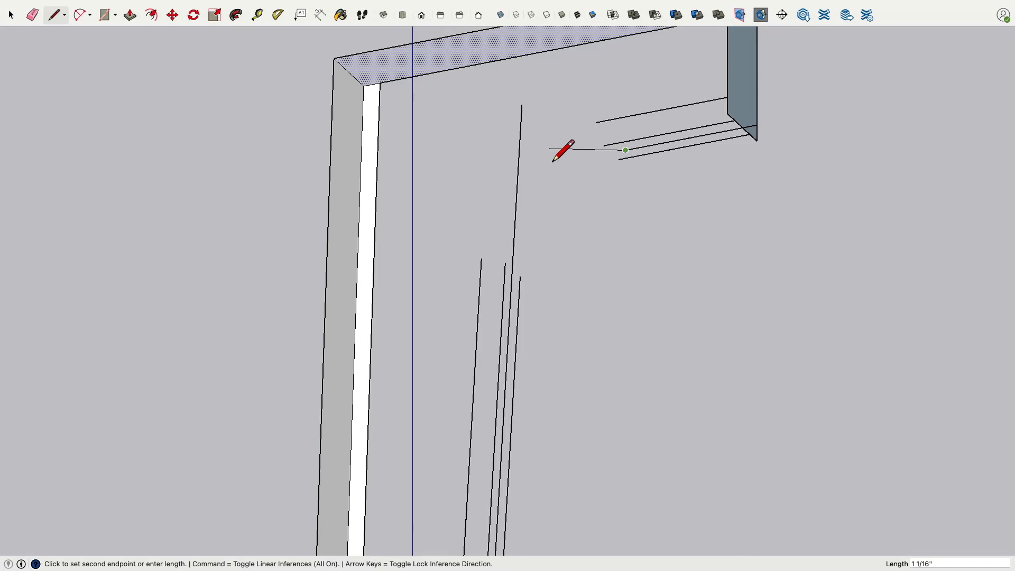
{"action": "left_click", "coordinate": [520, 184]}
Extend the inner edge on the leg's opposite side upward along its slope, past the level of the arm's underside
{"action": "mouse_move", "coordinate": [594, 199]}
{"action": "middle_mouse_down"}
{"action": "mouse_move", "coordinate": [662, 290]}
{"action": "mouse_move", "coordinate": [292, 208]}
{"action": "mouse_move", "coordinate": [459, 100]}
{"action": "mouse_move", "coordinate": [292, 249]}
{"action": "mouse_move", "coordinate": [654, 224]}
{"action": "mouse_move", "coordinate": [387, 224]}
{"action": "mouse_move", "coordinate": [656, 218]}
{"action": "mouse_move", "coordinate": [507, 227]}
{"action": "mouse_move", "coordinate": [670, 230]}
{"action": "mouse_move", "coordinate": [666, 324]}
{"action": "mouse_move", "coordinate": [697, 331]}
{"action": "mouse_move", "coordinate": [657, 351]}
{"action": "mouse_move", "coordinate": [684, 414]}
{"action": "mouse_move", "coordinate": [616, 238]}
{"action": "mouse_move", "coordinate": [614, 125]}
{"action": "middle_mouse_up"}
{"action": "scroll", "coordinate": [662, 269], "scroll_direction": "down", "scroll_amount": 5}
{"action": "scroll", "coordinate": [660, 271], "scroll_direction": "up", "scroll_amount": 5}
{"action": "middle_click_drag", "start_coordinate": [605, 162], "coordinate": [640, 418], "text": "shift"}
{"action": "scroll", "coordinate": [637, 260], "scroll_direction": "up", "scroll_amount": 3}
{"action": "left_click", "coordinate": [612, 245]}
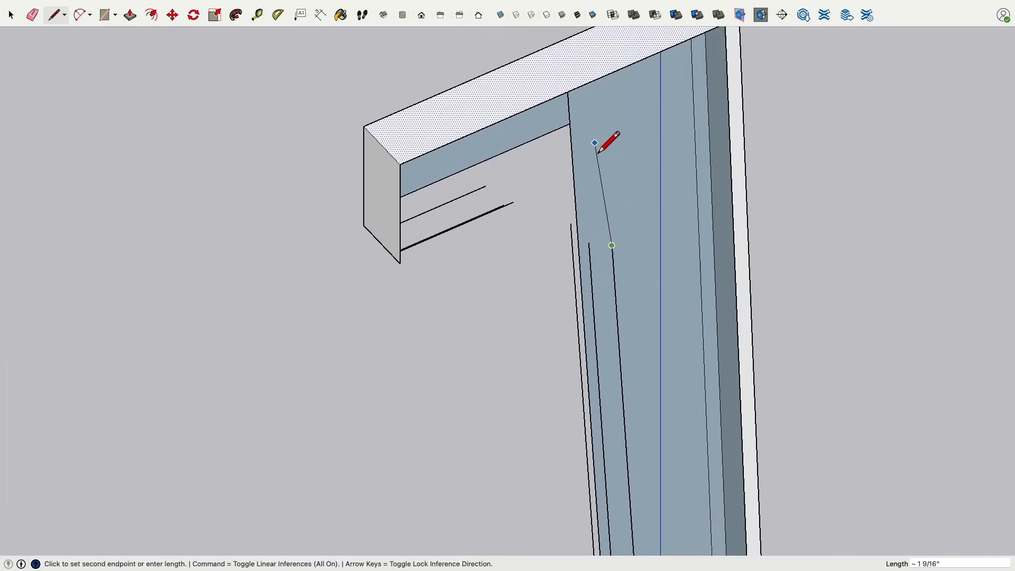
{"action": "left_click", "coordinate": [603, 127]}
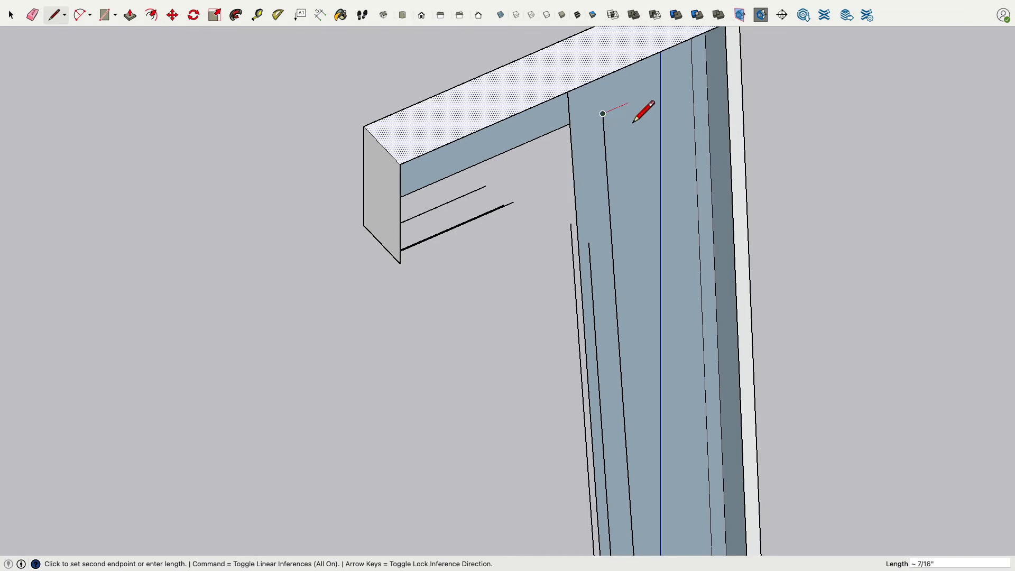
{"action": "key", "text": "Escape"}
Extend the arm's other underside edge along the red axis to the lengthened leg edge, closing the opposite side face
{"action": "mouse_move", "coordinate": [526, 227]}
{"action": "middle_mouse_down"}
{"action": "mouse_move", "coordinate": [539, 163]}
{"action": "mouse_move", "coordinate": [516, 222]}
{"action": "middle_mouse_up"}
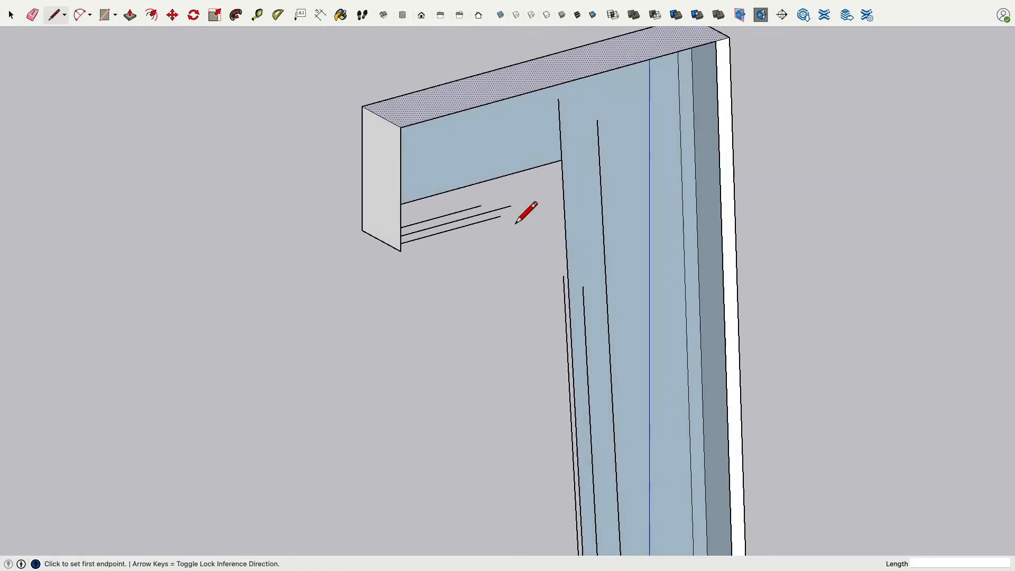
{"action": "left_click", "coordinate": [511, 206]}
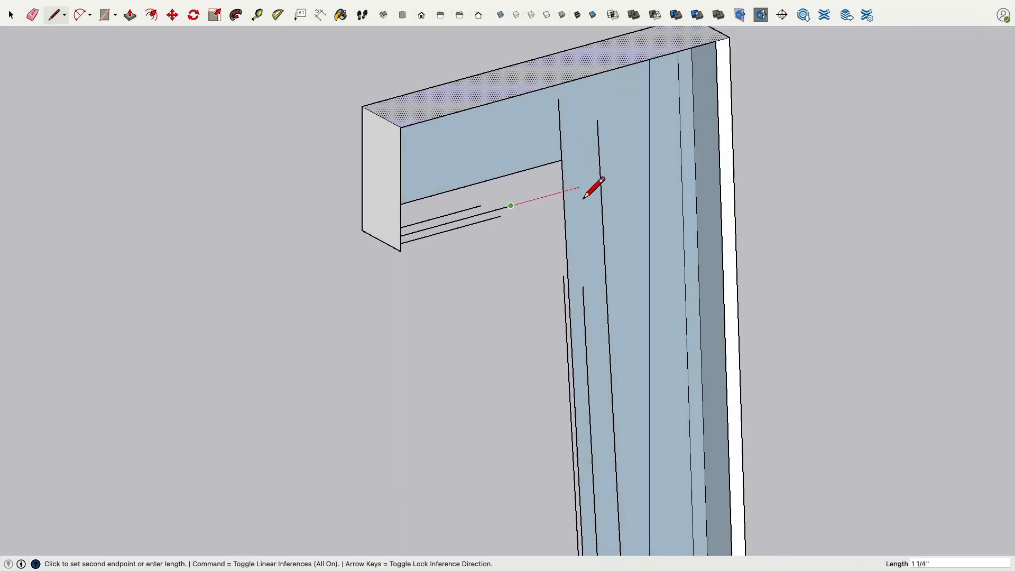
{"action": "left_click", "coordinate": [600, 181]}
{"action": "mouse_move", "coordinate": [458, 351]}
{"action": "middle_mouse_down"}
{"action": "mouse_move", "coordinate": [610, 290]}
{"action": "mouse_move", "coordinate": [663, 254]}
{"action": "mouse_move", "coordinate": [414, 300]}
{"action": "middle_mouse_up"}
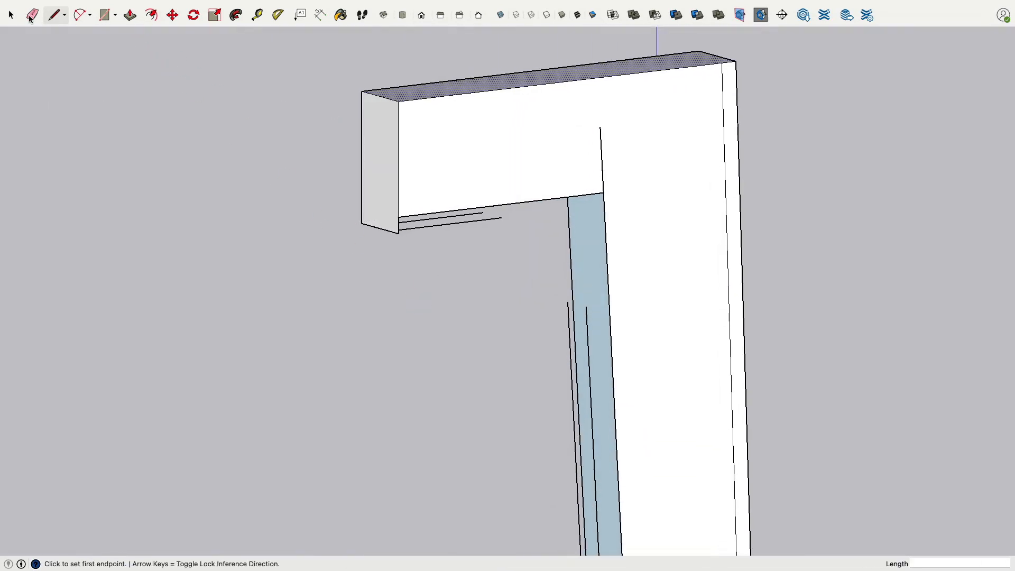
Erase the excess line ends that project above the arm's underside on the leg's side faces
{"action": "left_click", "coordinate": [32, 16]}
{"action": "middle_click_drag", "start_coordinate": [406, 202], "coordinate": [930, 231]}
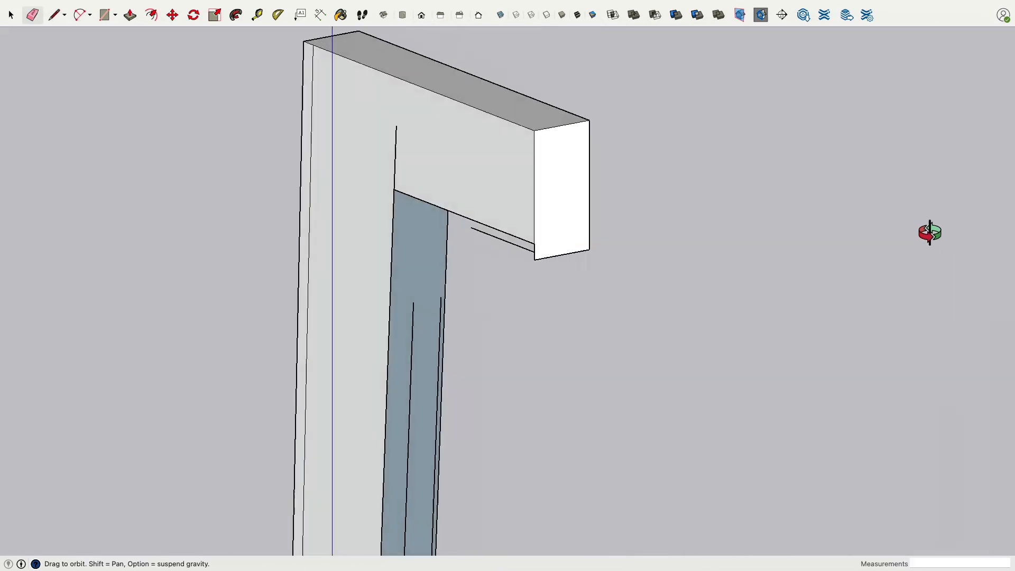
{"action": "mouse_move", "coordinate": [566, 375]}
{"action": "middle_mouse_down"}
{"action": "mouse_move", "coordinate": [645, 127]}
{"action": "mouse_move", "coordinate": [539, 247]}
{"action": "mouse_move", "coordinate": [797, 411]}
{"action": "mouse_move", "coordinate": [887, 280]}
{"action": "mouse_move", "coordinate": [663, 295]}
{"action": "mouse_move", "coordinate": [763, 401]}
{"action": "mouse_move", "coordinate": [814, 333]}
{"action": "mouse_move", "coordinate": [777, 413]}
{"action": "mouse_move", "coordinate": [338, 385]}
{"action": "mouse_move", "coordinate": [398, 501]}
{"action": "mouse_move", "coordinate": [413, 436]}
{"action": "mouse_move", "coordinate": [521, 428]}
{"action": "mouse_move", "coordinate": [768, 346]}
{"action": "mouse_move", "coordinate": [702, 378]}
{"action": "middle_mouse_up"}
{"action": "left_click", "coordinate": [62, 16]}
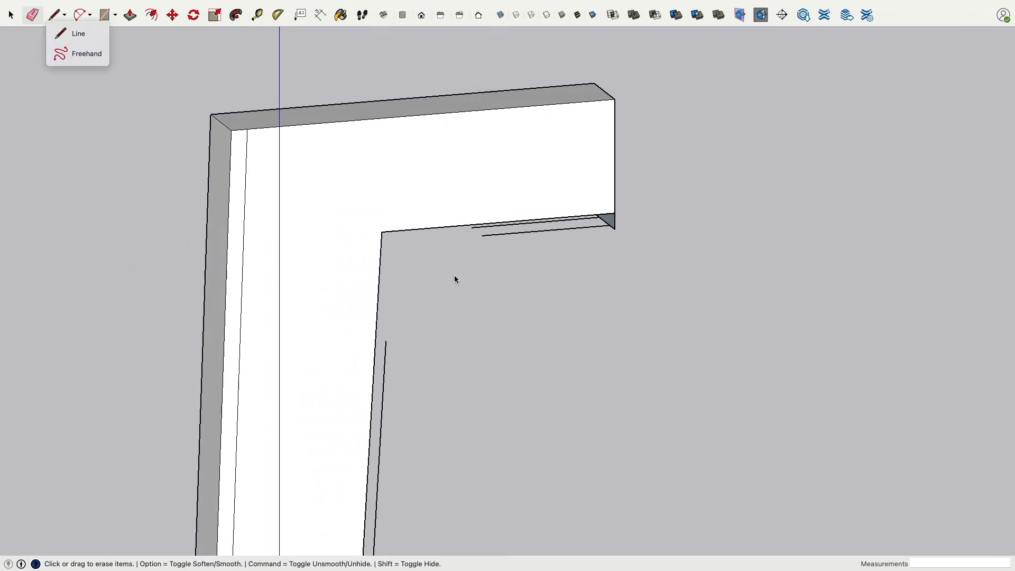
{"action": "left_click", "coordinate": [455, 277]}
{"action": "middle_click_drag", "start_coordinate": [489, 299], "coordinate": [118, 80]}
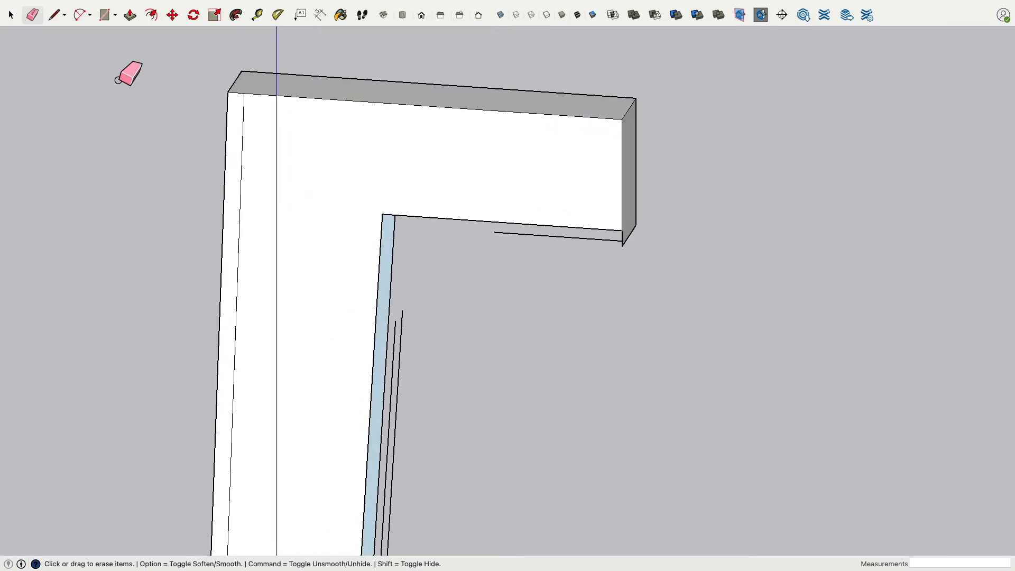
{"action": "left_click", "coordinate": [51, 15]}
{"action": "middle_click_drag", "start_coordinate": [487, 306], "coordinate": [446, 428]}
{"action": "scroll", "coordinate": [491, 356], "scroll_direction": "down", "scroll_amount": 2}
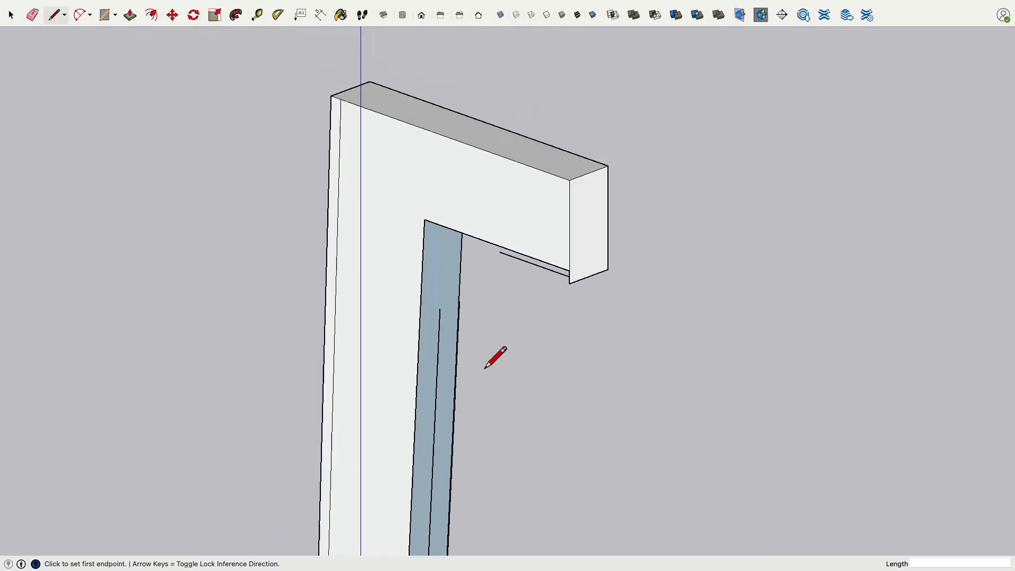
{"action": "scroll", "coordinate": [484, 369], "scroll_direction": "down", "scroll_amount": 3}
{"action": "middle_click_drag", "start_coordinate": [485, 368], "coordinate": [566, 141], "text": "shift"}
{"action": "middle_click_drag", "start_coordinate": [564, 333], "coordinate": [618, 111], "text": "shift"}
{"action": "middle_click_drag", "start_coordinate": [650, 333], "coordinate": [695, 100], "text": "shift"}
{"action": "scroll", "coordinate": [624, 416], "scroll_direction": "up", "scroll_amount": 5}
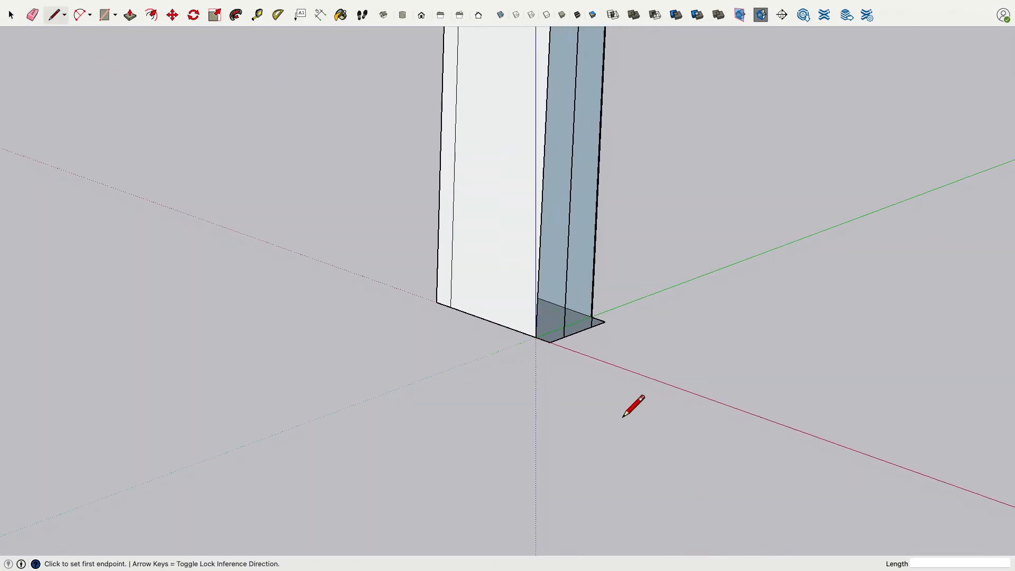
{"action": "mouse_move", "coordinate": [622, 417]}
{"action": "middle_mouse_down"}
{"action": "mouse_move", "coordinate": [661, 459]}
{"action": "mouse_move", "coordinate": [577, 380]}
{"action": "middle_mouse_up"}
{"action": "left_click", "coordinate": [575, 352]}
{"action": "scroll", "coordinate": [610, 358], "scroll_direction": "down", "scroll_amount": 5}
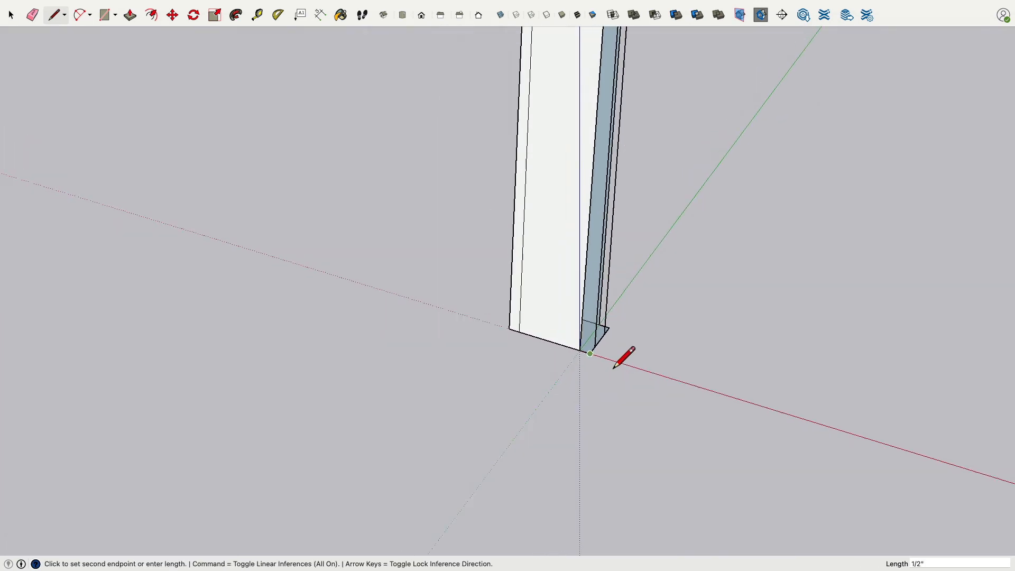
{"action": "middle_click_drag", "start_coordinate": [655, 288], "coordinate": [636, 544], "text": "shift"}
{"action": "mouse_move", "coordinate": [602, 185]}
{"action": "middle_mouse_down", "text": "shift"}
{"action": "mouse_move", "coordinate": [621, 282]}
{"action": "mouse_move", "coordinate": [788, 154]}
{"action": "mouse_move", "coordinate": [623, 200]}
{"action": "mouse_move", "coordinate": [727, 140]}
{"action": "mouse_move", "coordinate": [708, 159]}
{"action": "middle_mouse_up", "text": "shift"}
{"action": "scroll", "coordinate": [621, 282], "scroll_direction": "down", "scroll_amount": 5}
{"action": "scroll", "coordinate": [639, 260], "scroll_direction": "up", "scroll_amount": 3}
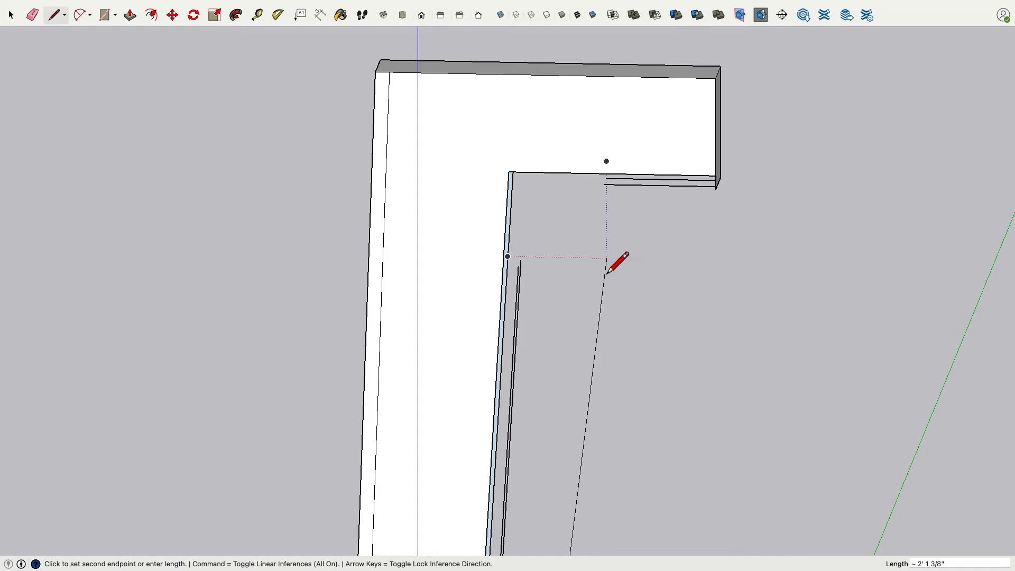
{"action": "key", "text": "Escape"}
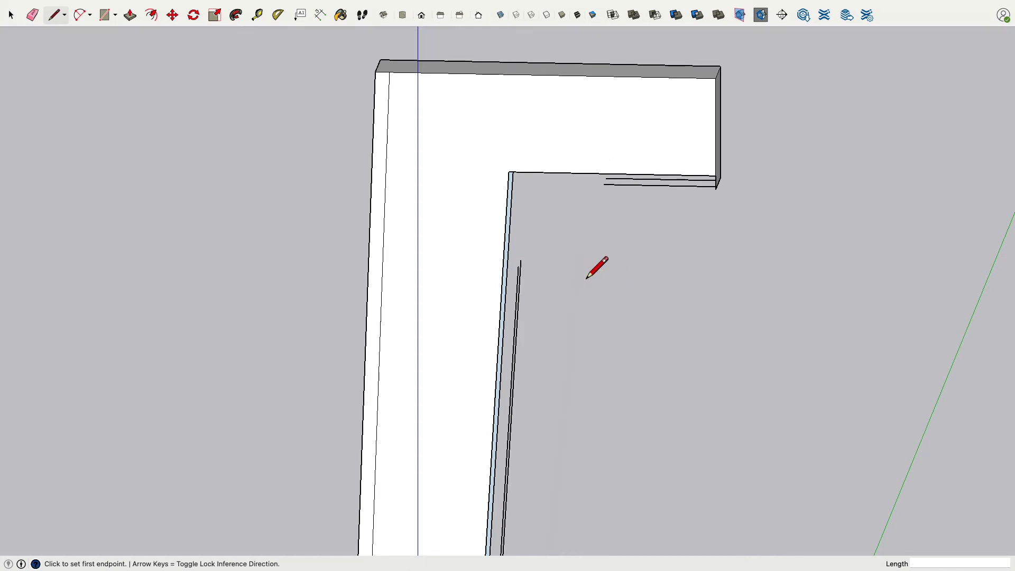
Draw a line joining the upper ends of the two free vertical edges on the leg's inner side, closing the strip between them
{"action": "middle_click_drag", "start_coordinate": [624, 294], "coordinate": [430, 385]}
{"action": "scroll", "coordinate": [408, 419], "scroll_direction": "down", "scroll_amount": 5}
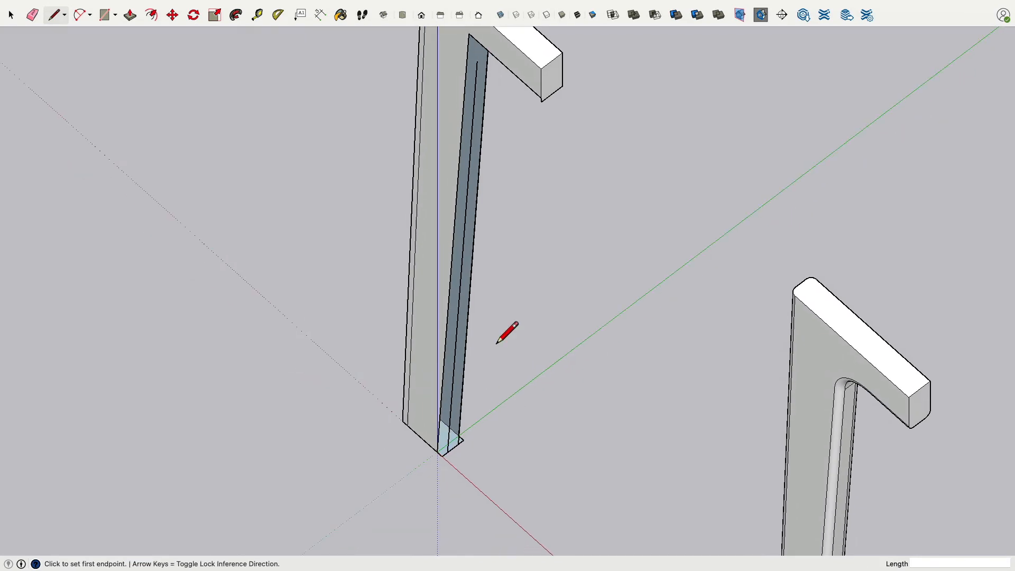
{"action": "middle_click_drag", "start_coordinate": [507, 331], "coordinate": [676, 232]}
{"action": "scroll", "coordinate": [500, 140], "scroll_direction": "up", "scroll_amount": 4}
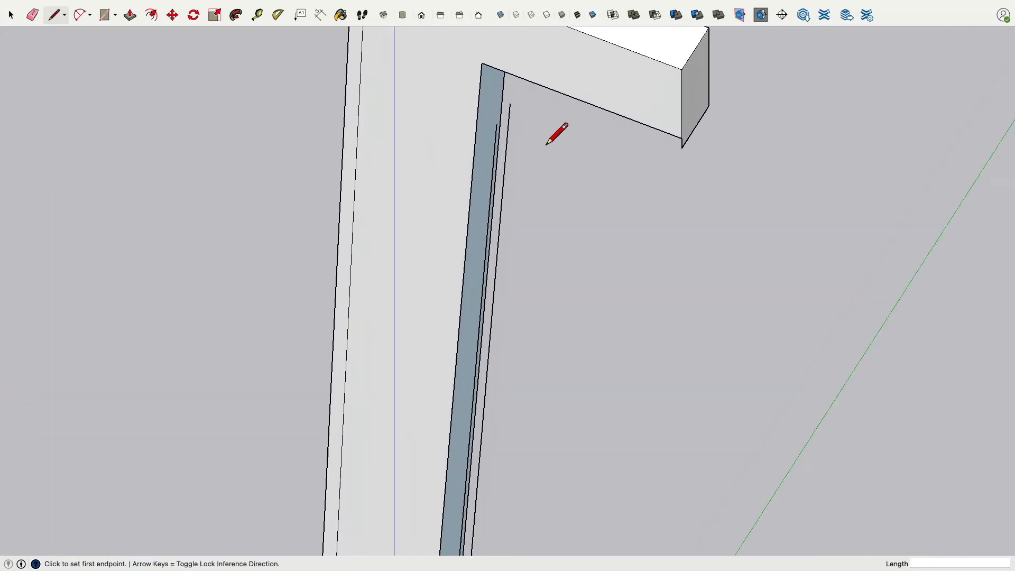
{"action": "left_click", "coordinate": [505, 108]}
{"action": "left_click", "coordinate": [484, 130]}
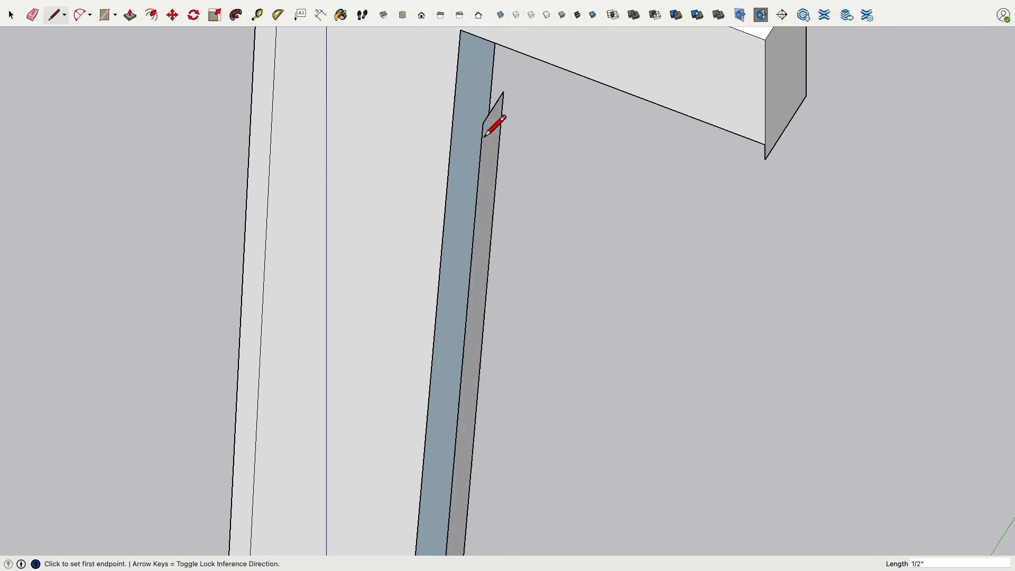
Try to extend the inner strip's short top edge with a longer line across its upper corner
{"action": "scroll", "coordinate": [560, 249], "scroll_direction": "down", "scroll_amount": 4}
{"action": "mouse_move", "coordinate": [571, 275]}
{"action": "middle_mouse_down"}
{"action": "mouse_move", "coordinate": [503, 335]}
{"action": "mouse_move", "coordinate": [478, 414]}
{"action": "mouse_move", "coordinate": [533, 314]}
{"action": "middle_mouse_up"}
{"action": "scroll", "coordinate": [583, 235], "scroll_direction": "down", "scroll_amount": 2}
{"action": "scroll", "coordinate": [565, 238], "scroll_direction": "up", "scroll_amount": 3}
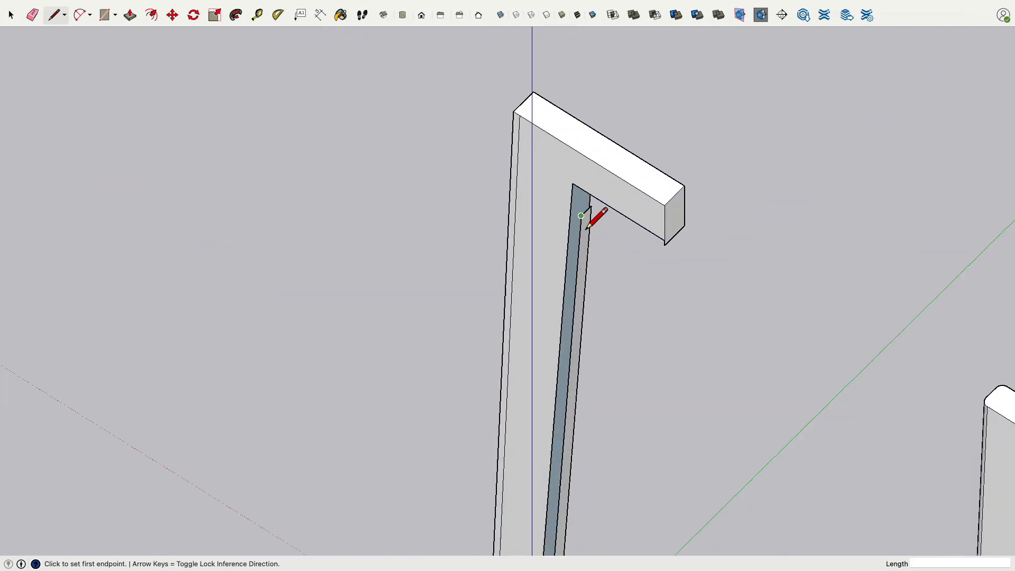
{"action": "left_click", "coordinate": [586, 227]}
{"action": "left_click", "coordinate": [530, 268]}
{"action": "middle_click_drag", "start_coordinate": [592, 257], "coordinate": [601, 222]}
{"action": "left_click", "coordinate": [587, 221]}
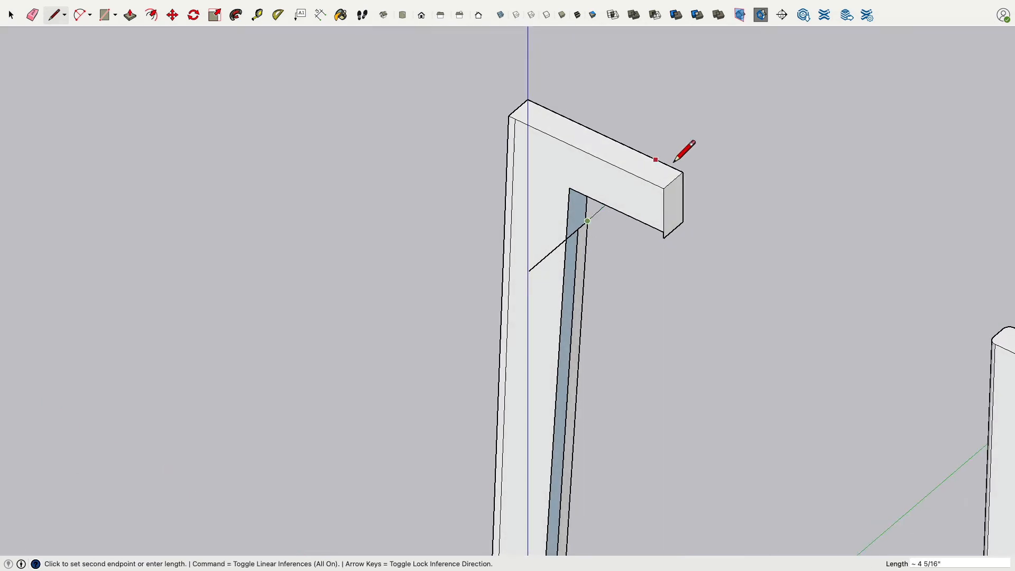
{"action": "left_click", "coordinate": [704, 157]}
{"action": "middle_click_drag", "start_coordinate": [716, 288], "coordinate": [690, 272], "text": "shift"}
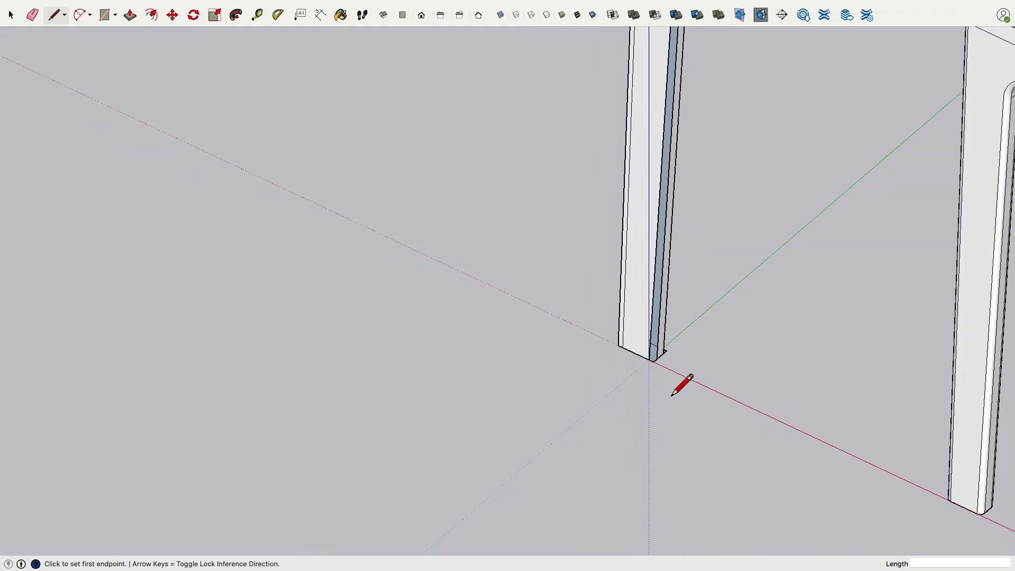
{"action": "mouse_move", "coordinate": [709, 224]}
{"action": "middle_mouse_down"}
{"action": "mouse_move", "coordinate": [684, 373]}
{"action": "mouse_move", "coordinate": [656, 372]}
{"action": "middle_mouse_up"}
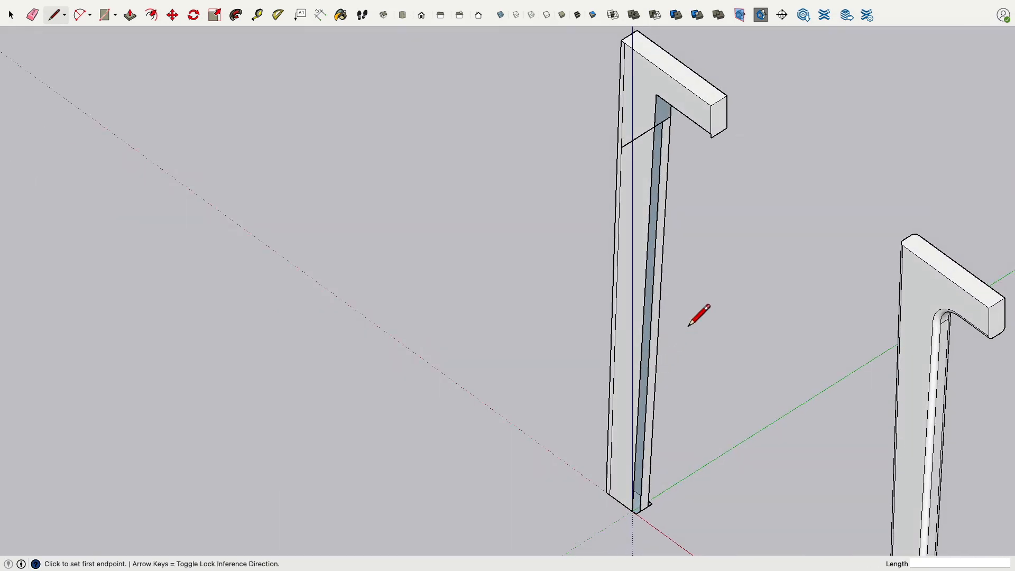
{"action": "key", "text": "super+z"}
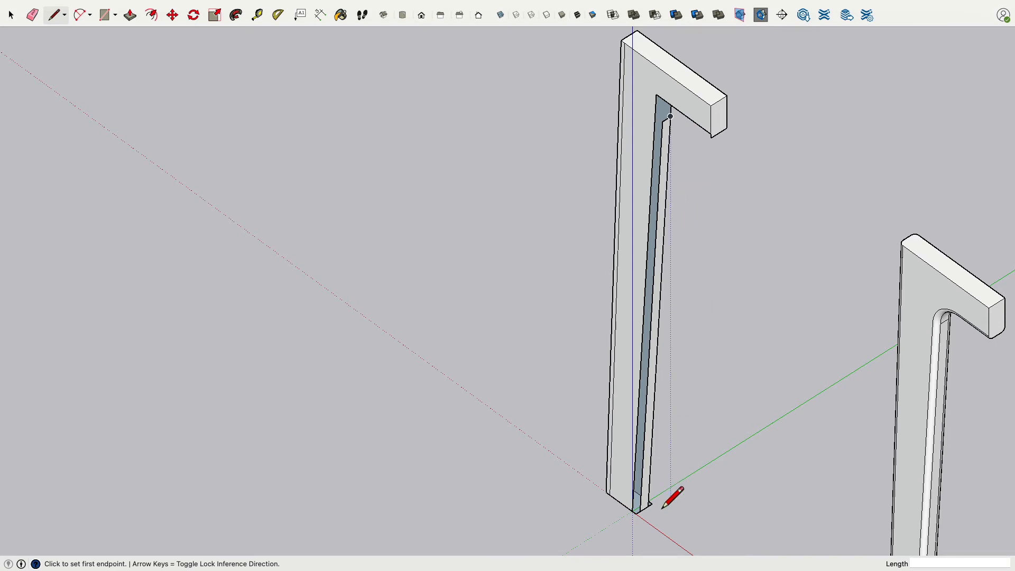
Copy the short segment of the leg's base edge beside the square corner to the near end of the inner strip's top edge
{"action": "scroll", "coordinate": [668, 507], "scroll_direction": "up", "scroll_amount": 4}
{"action": "middle_click_drag", "start_coordinate": [669, 514], "coordinate": [701, 323], "text": "shift"}
{"action": "scroll", "coordinate": [701, 324], "scroll_direction": "up", "scroll_amount": 5}
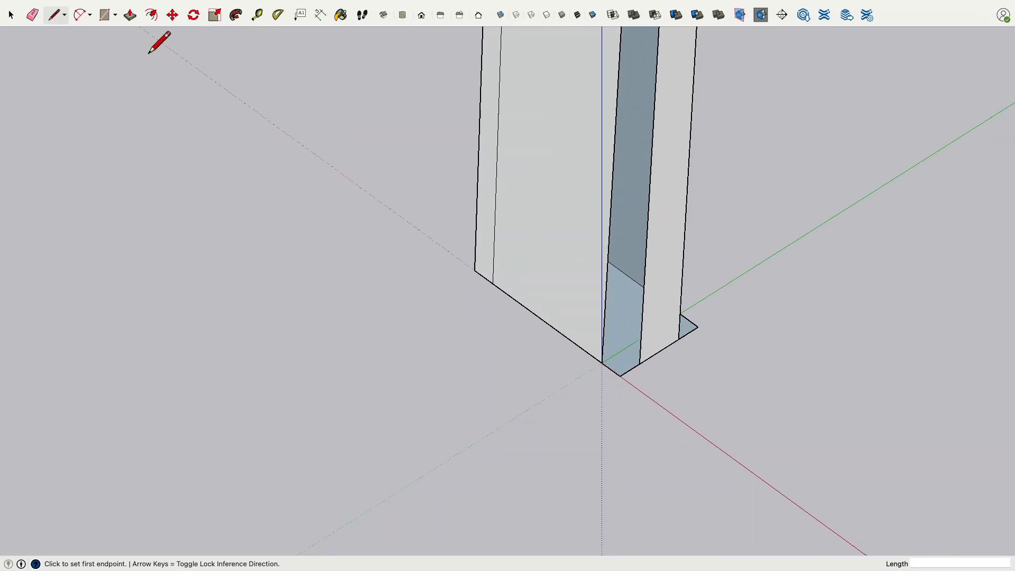
{"action": "left_click", "coordinate": [11, 16]}
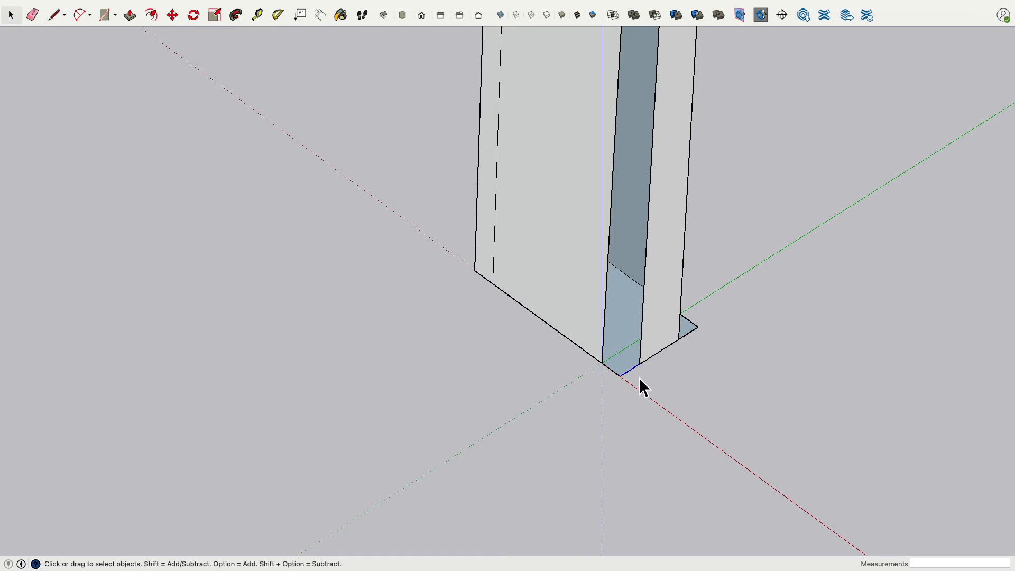
{"action": "left_click", "coordinate": [173, 15]}
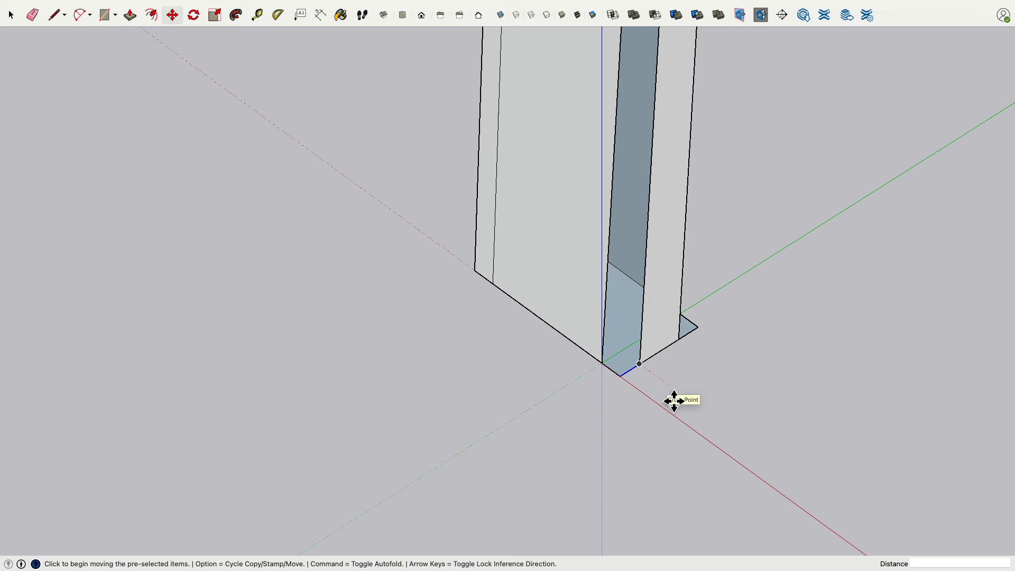
{"action": "key", "text": "alt"}
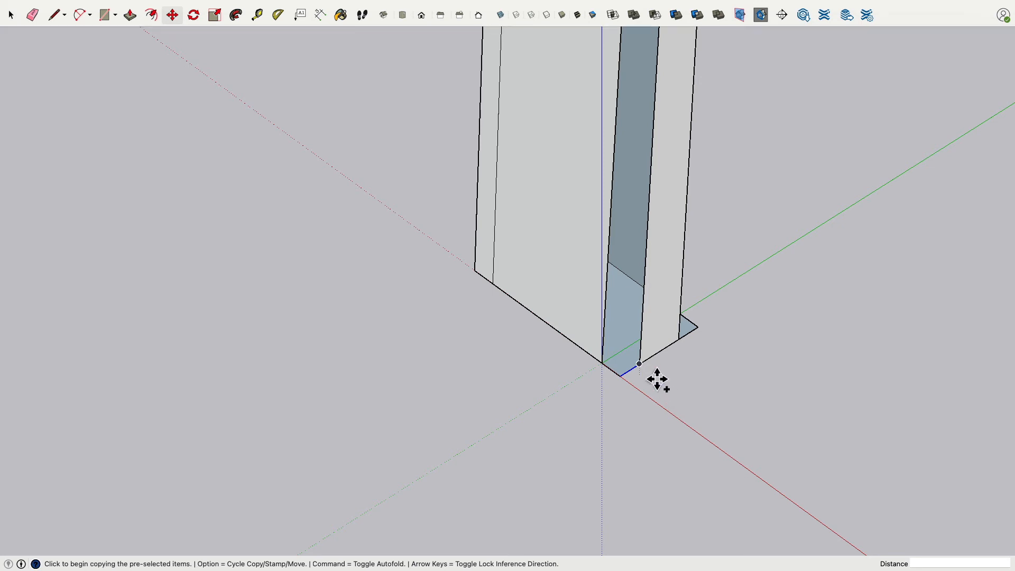
{"action": "left_click", "coordinate": [640, 364]}
{"action": "scroll", "coordinate": [701, 376], "scroll_direction": "down", "scroll_amount": 6}
{"action": "middle_click_drag", "start_coordinate": [766, 189], "coordinate": [775, 224], "text": "shift"}
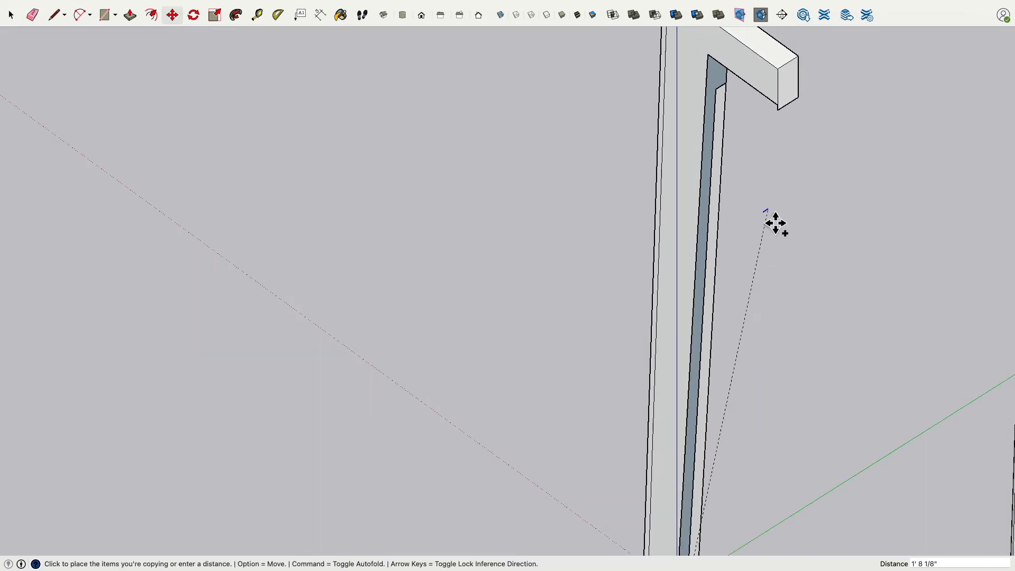
{"action": "scroll", "coordinate": [740, 211], "scroll_direction": "up", "scroll_amount": 3}
{"action": "scroll", "coordinate": [739, 211], "scroll_direction": "up", "scroll_amount": 3}
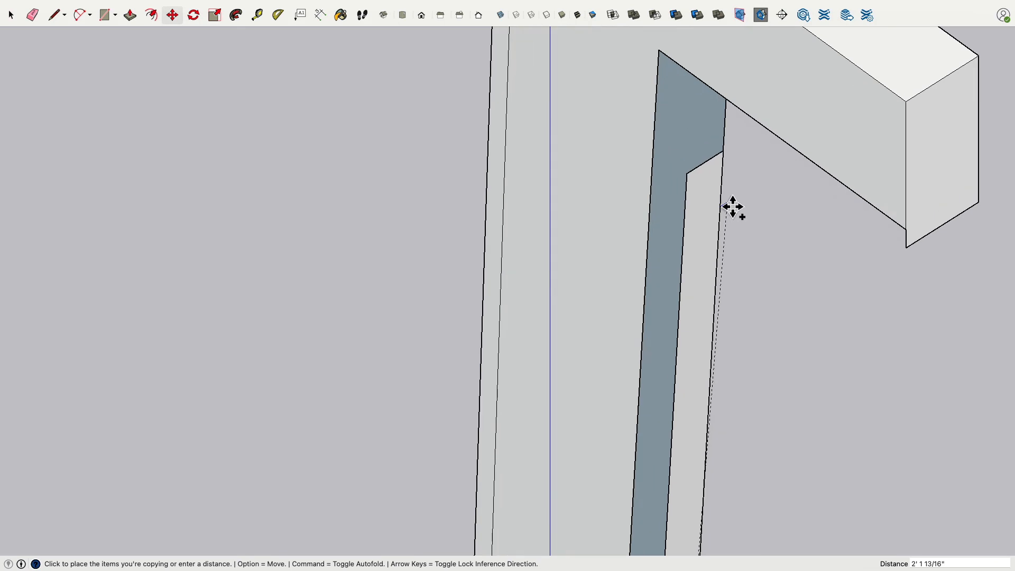
{"action": "left_click", "coordinate": [695, 184]}
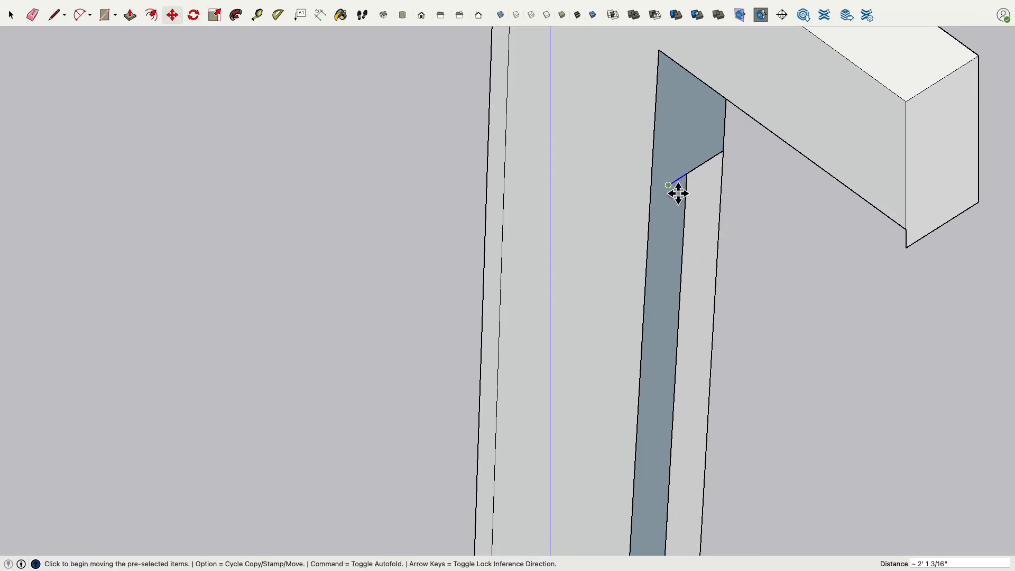
Copy the same short segment to the opposite end of the inner strip's top edge, extending it to the leg's full thickness
{"action": "middle_click_drag", "start_coordinate": [679, 194], "coordinate": [707, 198]}
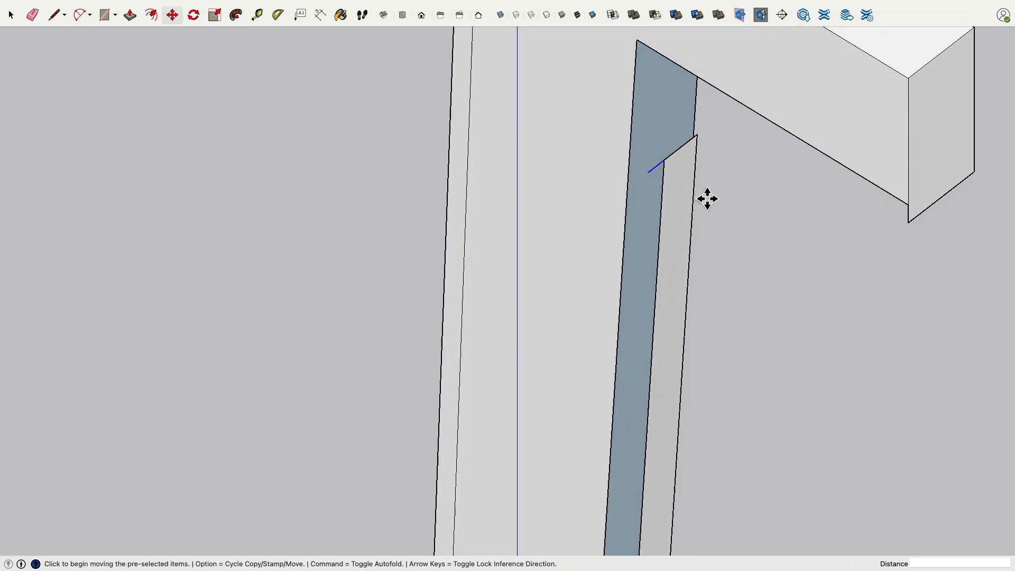
{"action": "key", "text": "alt"}
{"action": "left_click", "coordinate": [658, 181]}
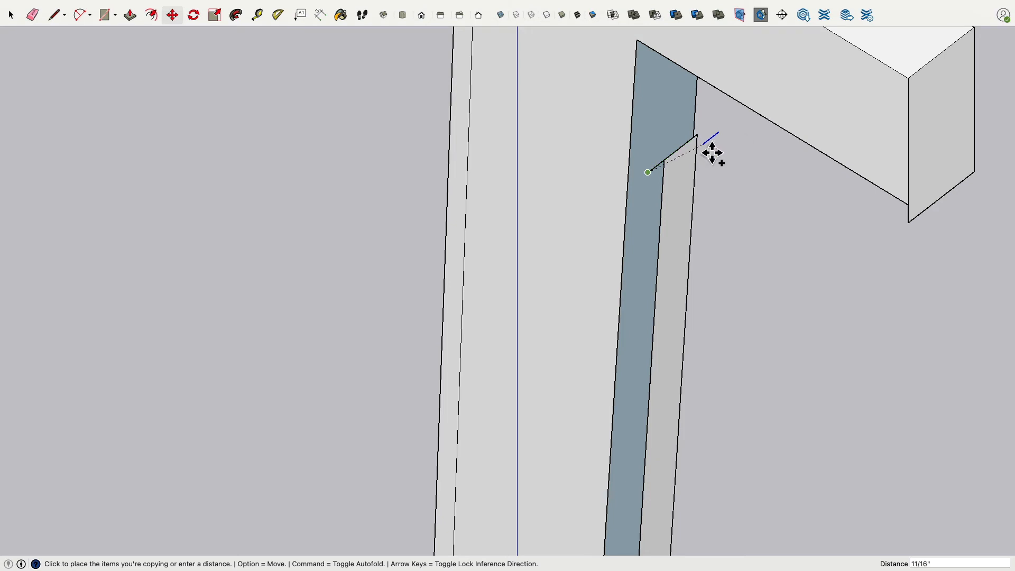
{"action": "left_click", "coordinate": [706, 147]}
{"action": "left_click", "coordinate": [15, 14]}
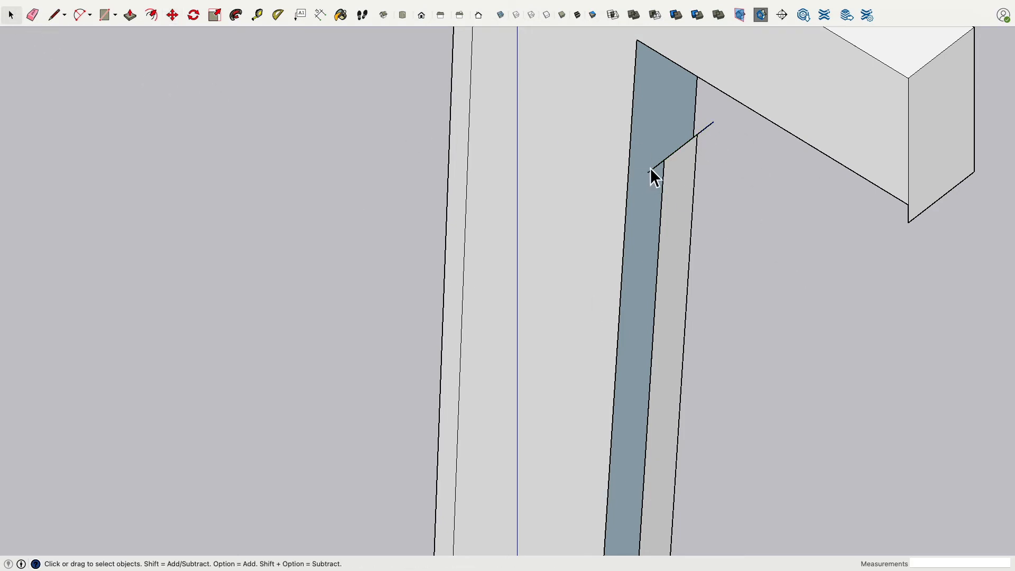
Draw a line from the far end of the extended top edge down to the matching square corner of the leg's base
{"action": "scroll", "coordinate": [649, 177], "scroll_direction": "down", "scroll_amount": 4}
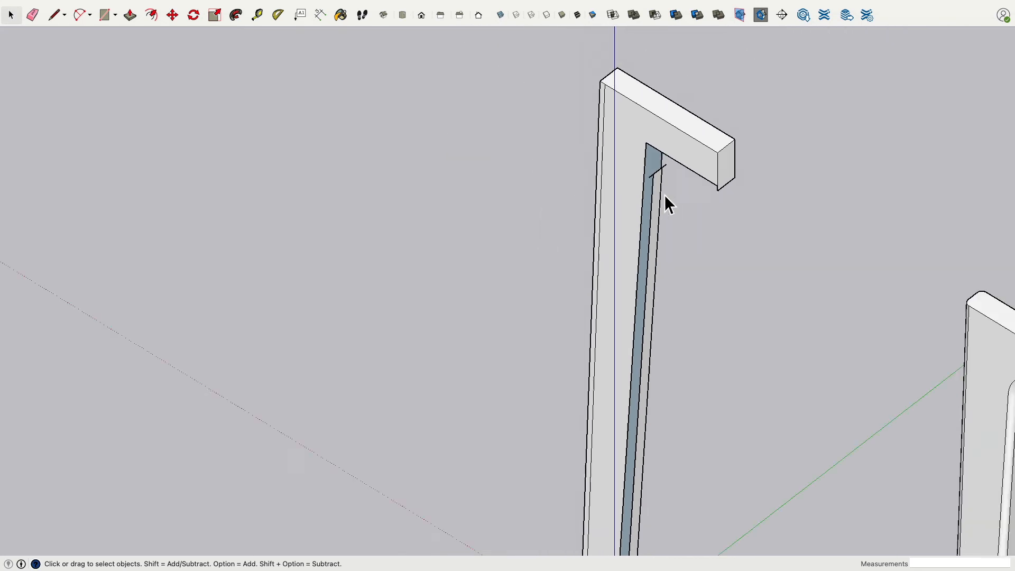
{"action": "middle_click_drag", "start_coordinate": [664, 195], "coordinate": [680, 326]}
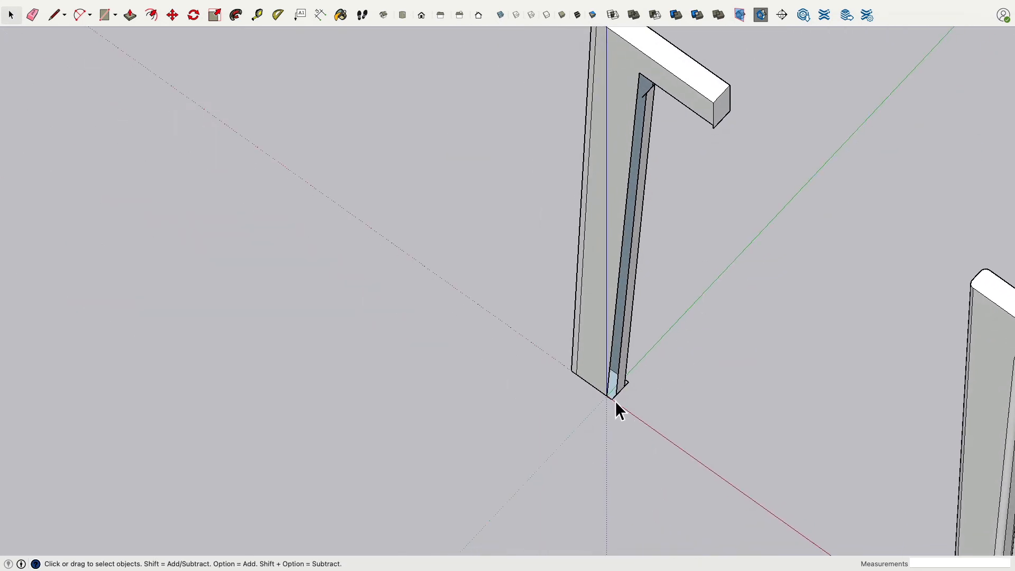
{"action": "left_click", "coordinate": [60, 16]}
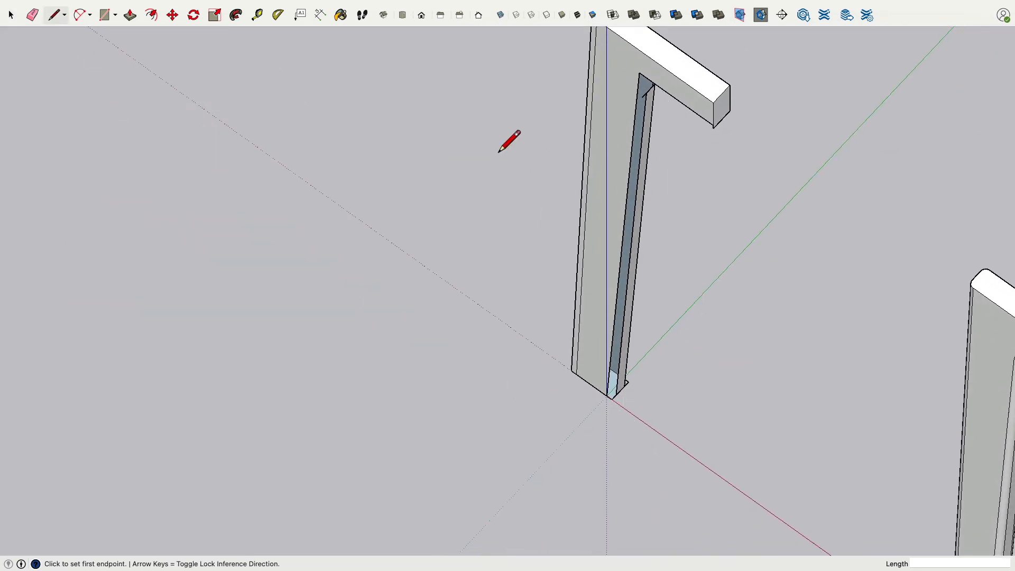
{"action": "middle_click_drag", "start_coordinate": [669, 291], "coordinate": [659, 75]}
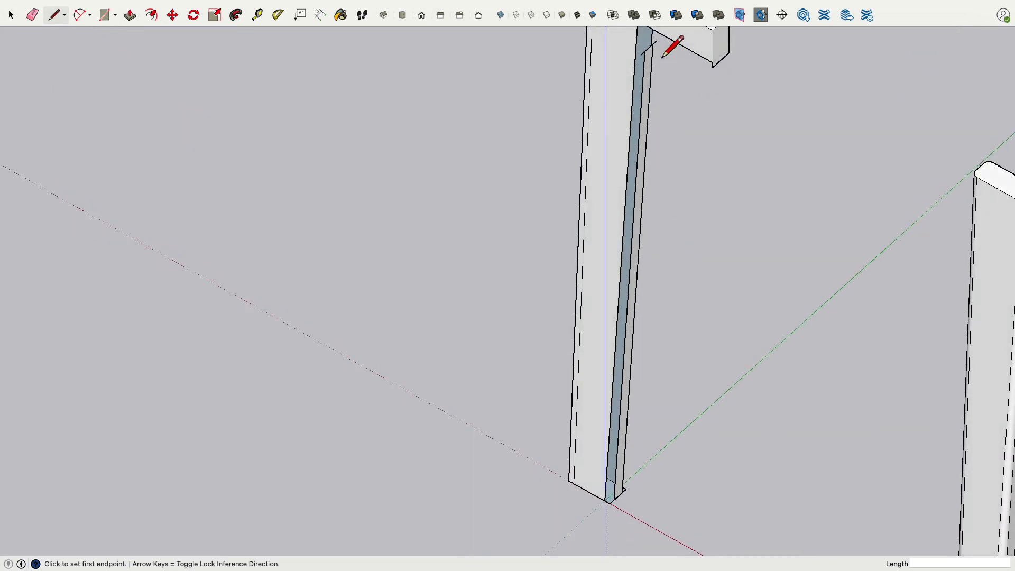
{"action": "left_click", "coordinate": [657, 42]}
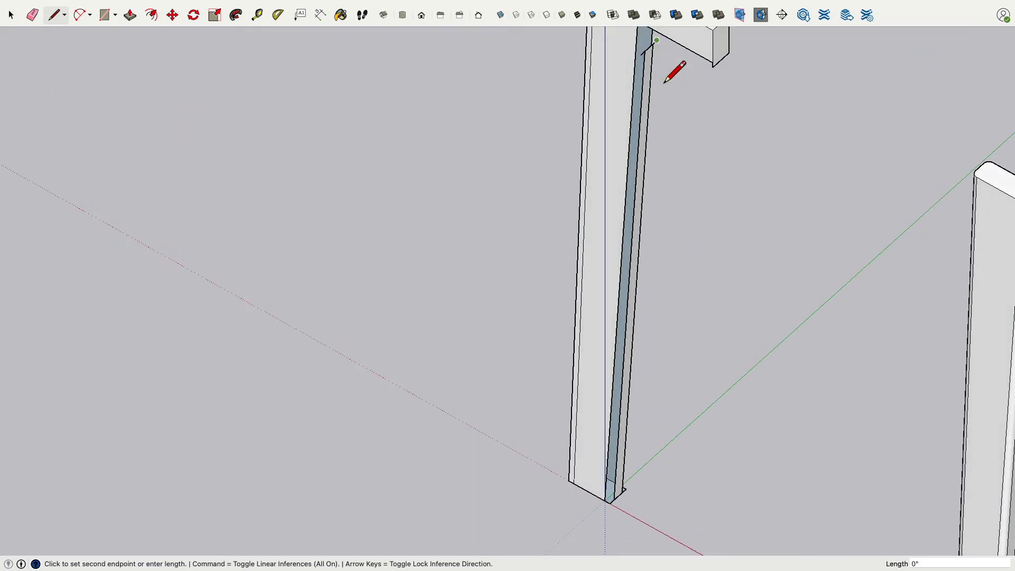
{"action": "left_click", "coordinate": [629, 502]}
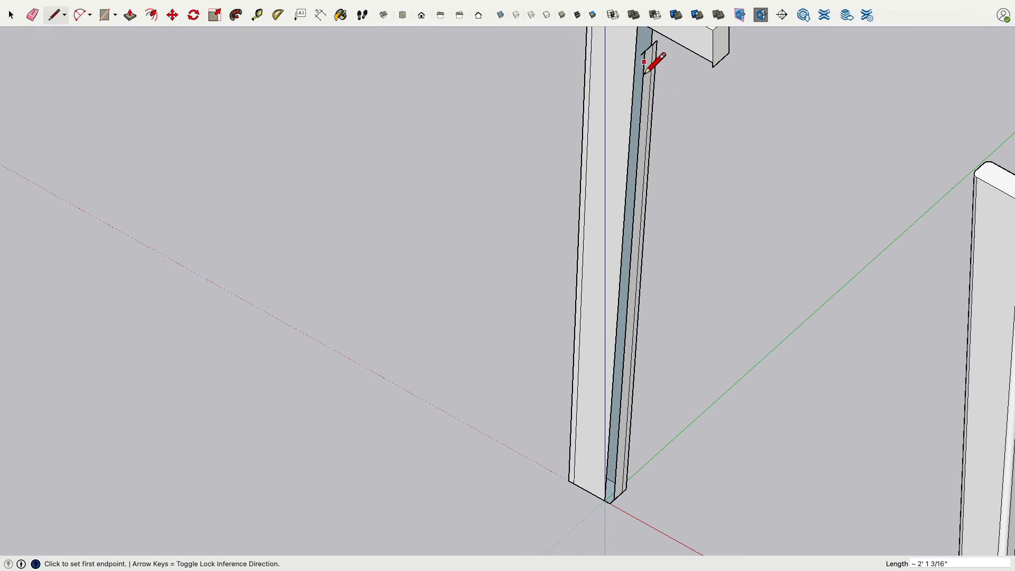
Draw a line from the near end of the extended top edge down to the base's other square corner, widening the inner face
{"action": "left_click", "coordinate": [641, 55]}
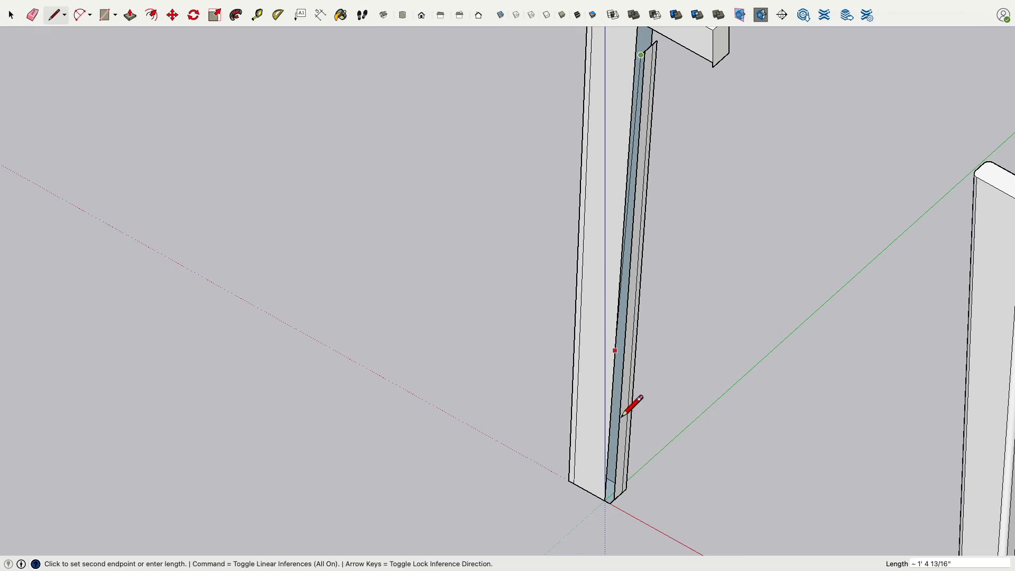
{"action": "left_click", "coordinate": [610, 502]}
{"action": "middle_click_drag", "start_coordinate": [707, 453], "coordinate": [590, 489]}
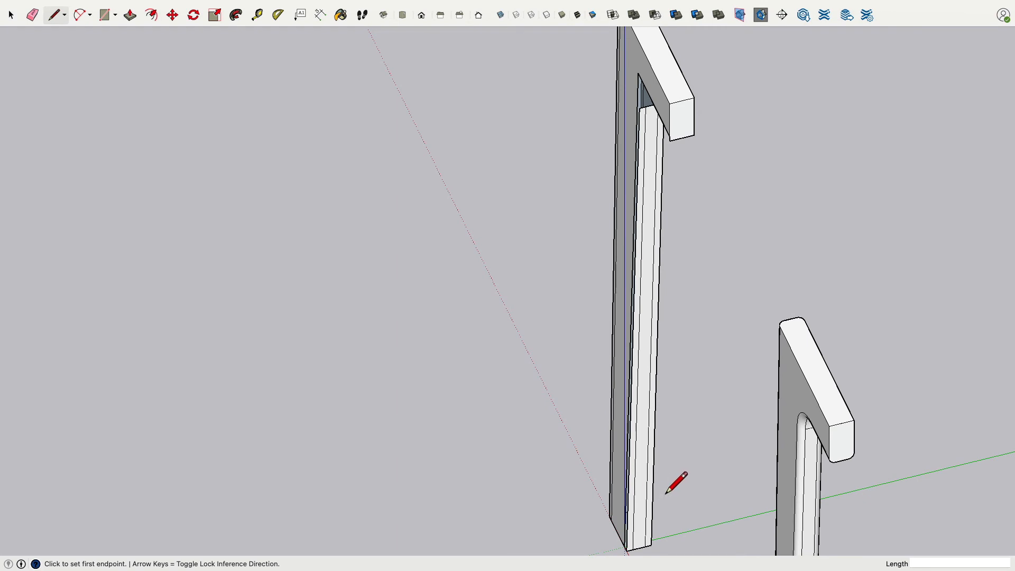
{"action": "middle_click_drag", "start_coordinate": [683, 325], "coordinate": [856, 277]}
Erase the old vertical edges inside the widened inner leg face and the leftover lines beneath the arm
{"action": "left_click", "coordinate": [32, 14]}
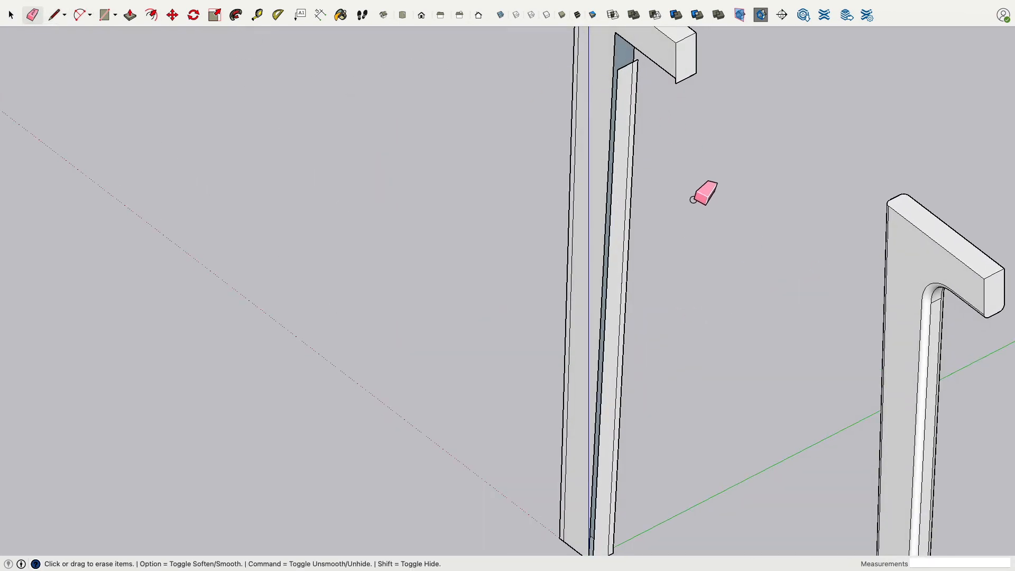
{"action": "left_click", "coordinate": [635, 160]}
{"action": "mouse_move", "coordinate": [636, 160]}
{"action": "middle_mouse_down"}
{"action": "mouse_move", "coordinate": [774, 76]}
{"action": "mouse_move", "coordinate": [751, 315]}
{"action": "mouse_move", "coordinate": [662, 265]}
{"action": "mouse_move", "coordinate": [676, 286]}
{"action": "mouse_move", "coordinate": [844, 354]}
{"action": "mouse_move", "coordinate": [537, 300]}
{"action": "mouse_move", "coordinate": [532, 240]}
{"action": "mouse_move", "coordinate": [718, 223]}
{"action": "mouse_move", "coordinate": [682, 220]}
{"action": "mouse_move", "coordinate": [795, 323]}
{"action": "mouse_move", "coordinate": [784, 321]}
{"action": "middle_mouse_up"}
{"action": "scroll", "coordinate": [662, 265], "scroll_direction": "up", "scroll_amount": 5}
{"action": "left_click_drag", "start_coordinate": [647, 262], "coordinate": [655, 258]}
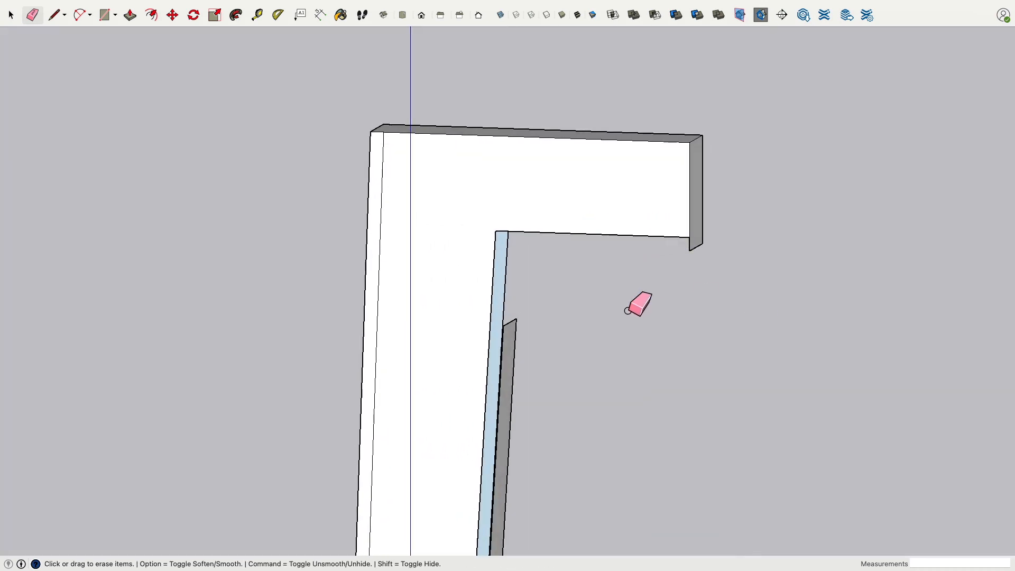
Erase the side faces' inner leg and arm underside edges, removing both faces, along with the leftover line beside the inner leg face
{"action": "mouse_move", "coordinate": [637, 301]}
{"action": "middle_mouse_down"}
{"action": "mouse_move", "coordinate": [849, 240]}
{"action": "mouse_move", "coordinate": [541, 236]}
{"action": "mouse_move", "coordinate": [492, 241]}
{"action": "mouse_move", "coordinate": [483, 268]}
{"action": "mouse_move", "coordinate": [546, 208]}
{"action": "middle_mouse_up"}
{"action": "mouse_move", "coordinate": [500, 236]}
{"action": "left_mouse_down"}
{"action": "mouse_move", "coordinate": [501, 250]}
{"action": "mouse_move", "coordinate": [623, 246]}
{"action": "mouse_move", "coordinate": [591, 232]}
{"action": "mouse_move", "coordinate": [562, 270]}
{"action": "left_mouse_up"}
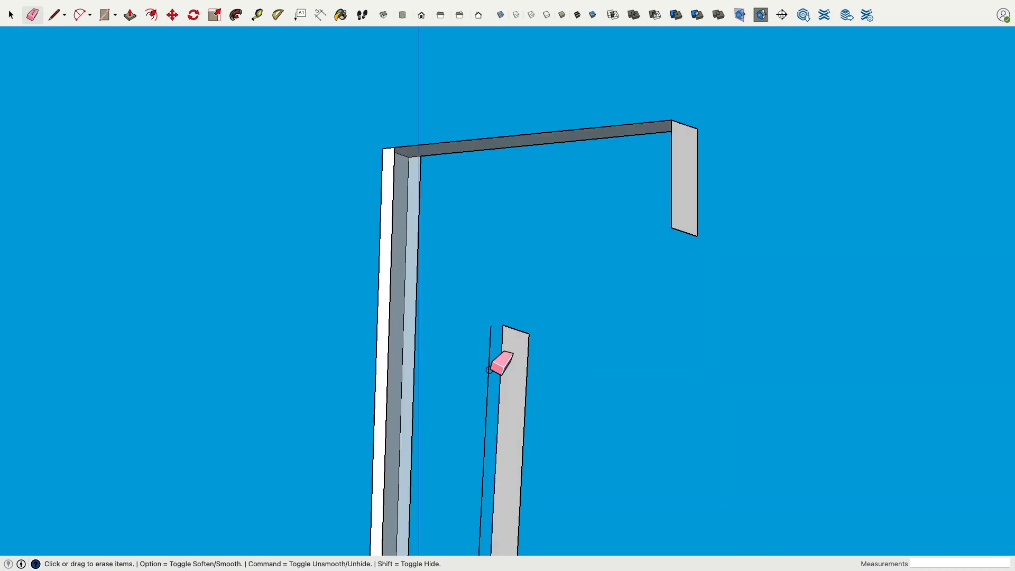
{"action": "mouse_move", "coordinate": [508, 351]}
{"action": "middle_mouse_down"}
{"action": "mouse_move", "coordinate": [600, 344]}
{"action": "mouse_move", "coordinate": [639, 356]}
{"action": "middle_mouse_up"}
{"action": "left_click", "coordinate": [536, 155]}
{"action": "scroll", "coordinate": [571, 235], "scroll_direction": "down", "scroll_amount": 5}
{"action": "mouse_move", "coordinate": [604, 320]}
{"action": "middle_mouse_down"}
{"action": "mouse_move", "coordinate": [610, 394]}
{"action": "mouse_move", "coordinate": [437, 270]}
{"action": "mouse_move", "coordinate": [444, 206]}
{"action": "middle_mouse_up"}
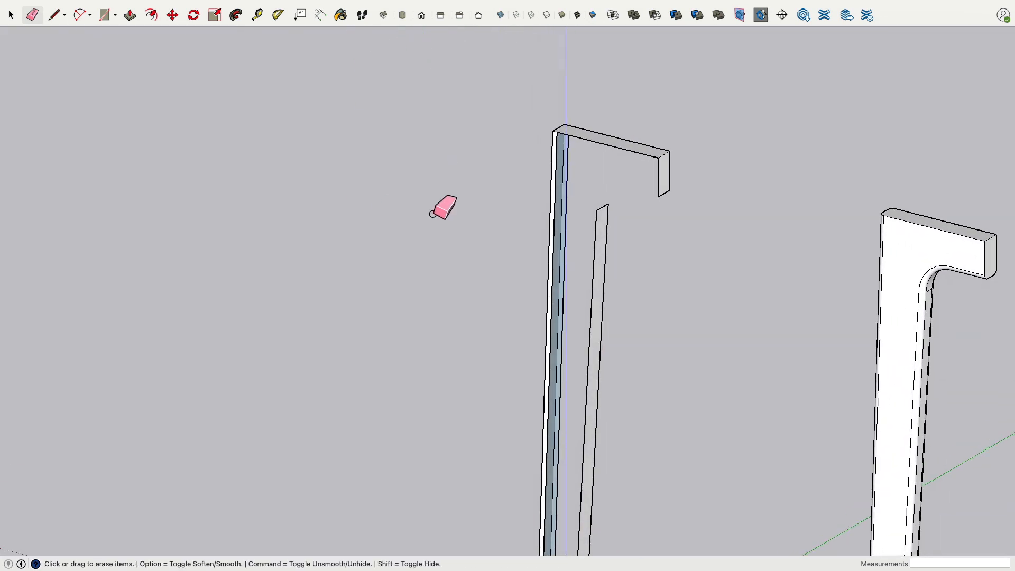
Draw the arm's underside edge inward and extend the leg's inner edge up past it, closing the first side face
{"action": "left_click", "coordinate": [55, 14]}
{"action": "scroll", "coordinate": [646, 220], "scroll_direction": "up", "scroll_amount": 5}
{"action": "left_click", "coordinate": [686, 172]}
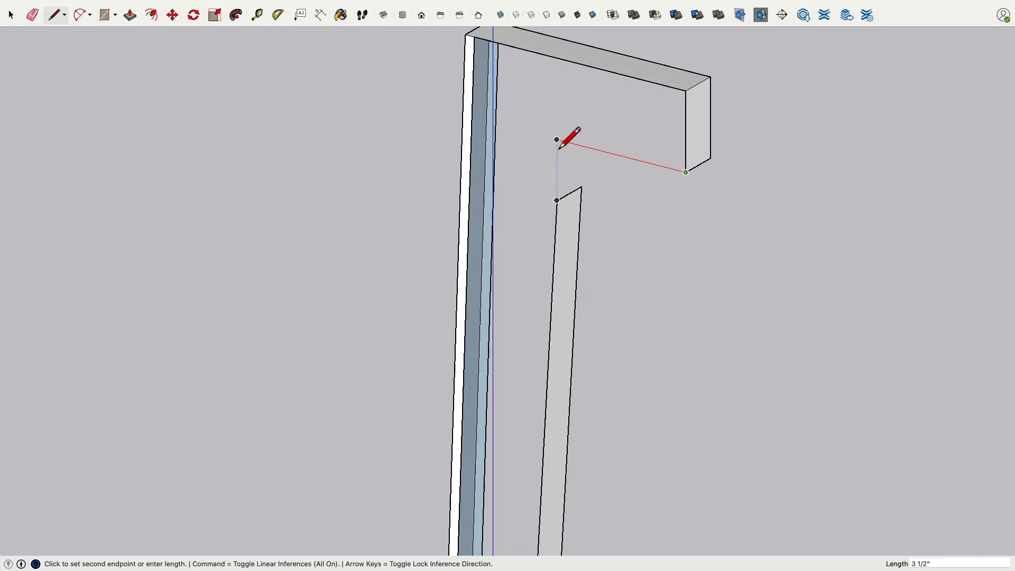
{"action": "left_click", "coordinate": [542, 138]}
{"action": "key", "text": "Escape"}
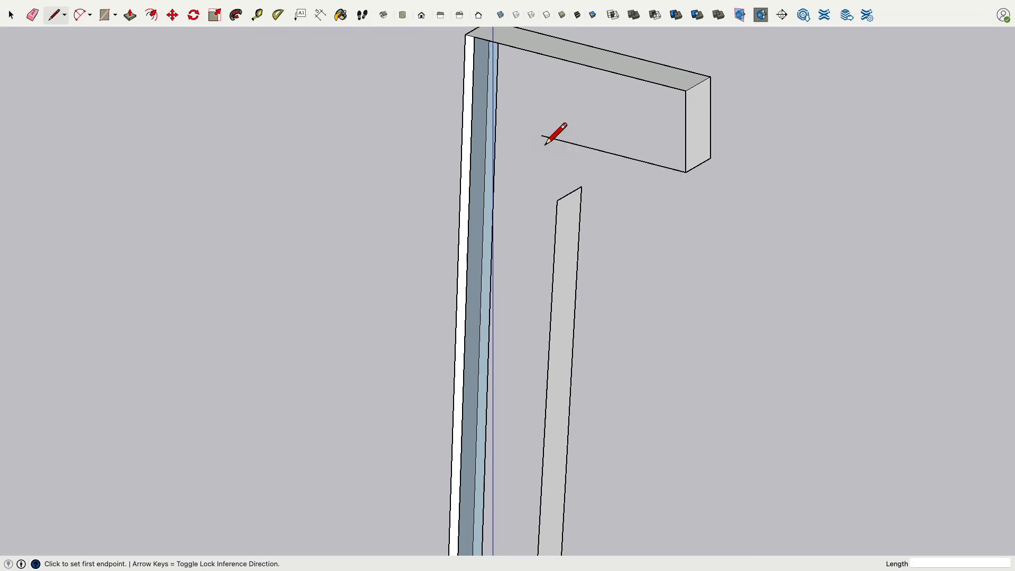
{"action": "left_click", "coordinate": [556, 201]}
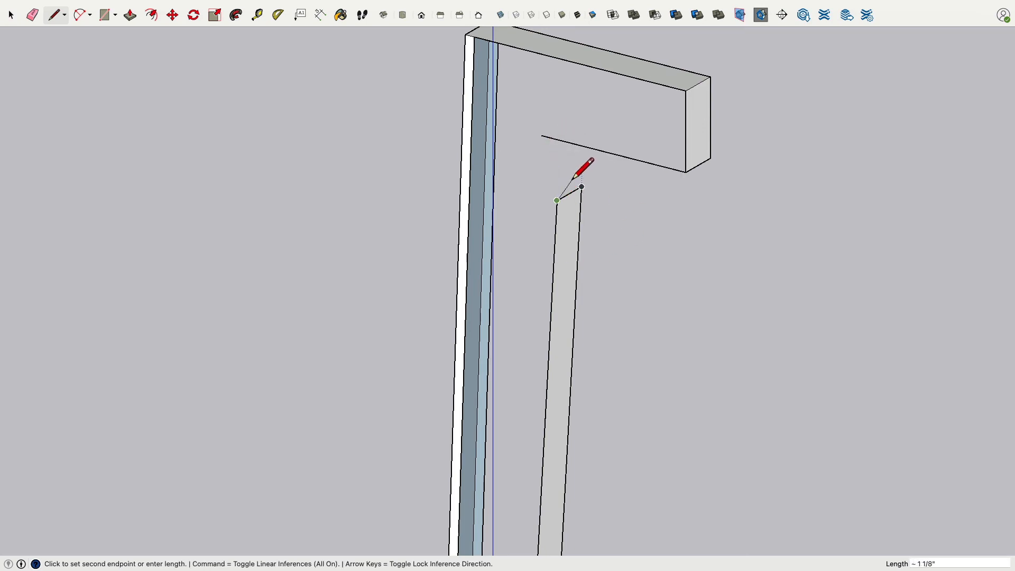
{"action": "left_click", "coordinate": [566, 122]}
{"action": "middle_click_drag", "start_coordinate": [776, 306], "coordinate": [252, 240]}
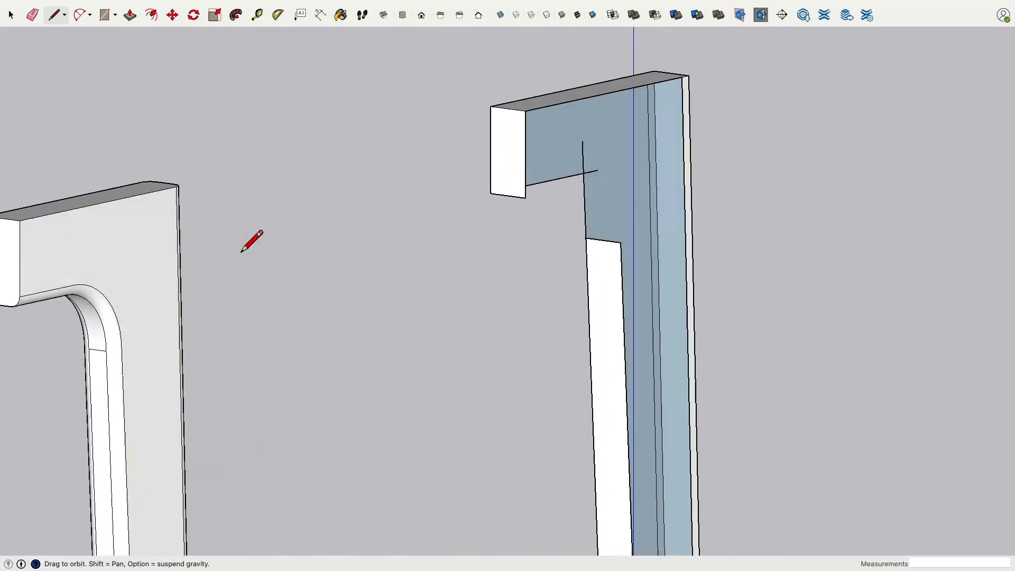
{"action": "key", "text": "Escape"}
Draw the matching arm underside line and inner leg extension on the opposite side so they meet and close that side face
{"action": "middle_click_drag", "start_coordinate": [419, 299], "coordinate": [453, 290]}
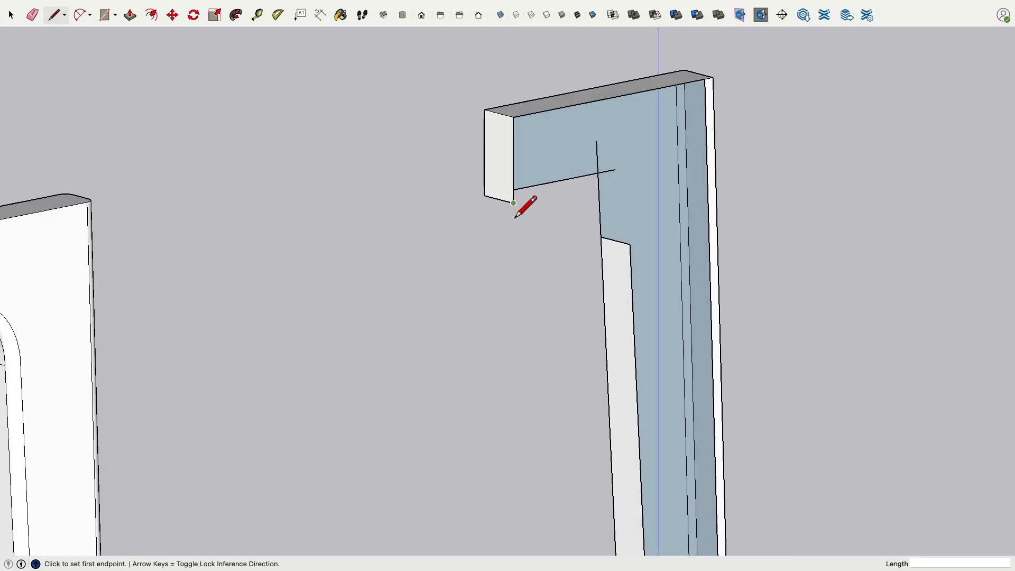
{"action": "left_click", "coordinate": [514, 217]}
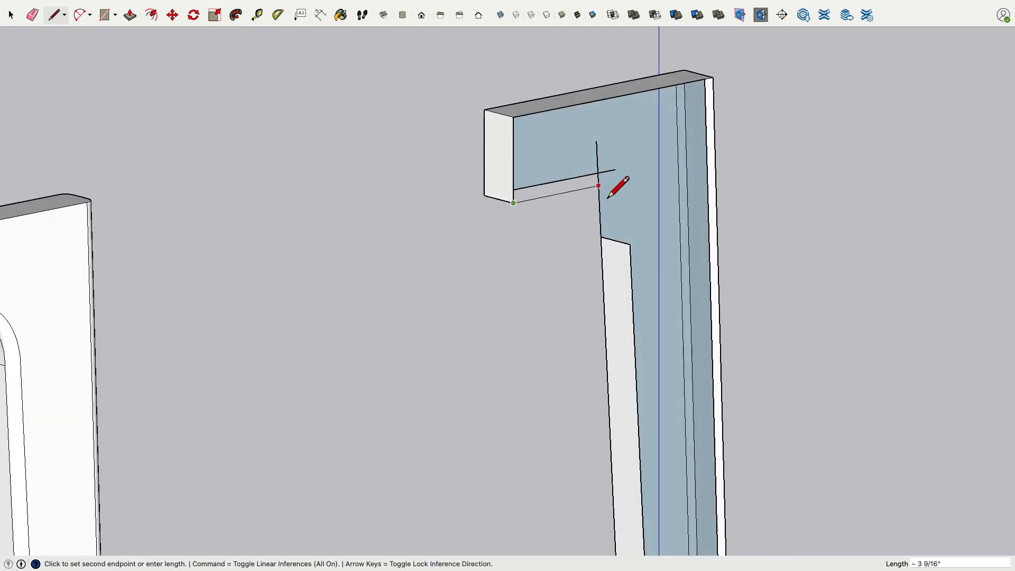
{"action": "left_click", "coordinate": [634, 191]}
{"action": "left_click", "coordinate": [632, 257]}
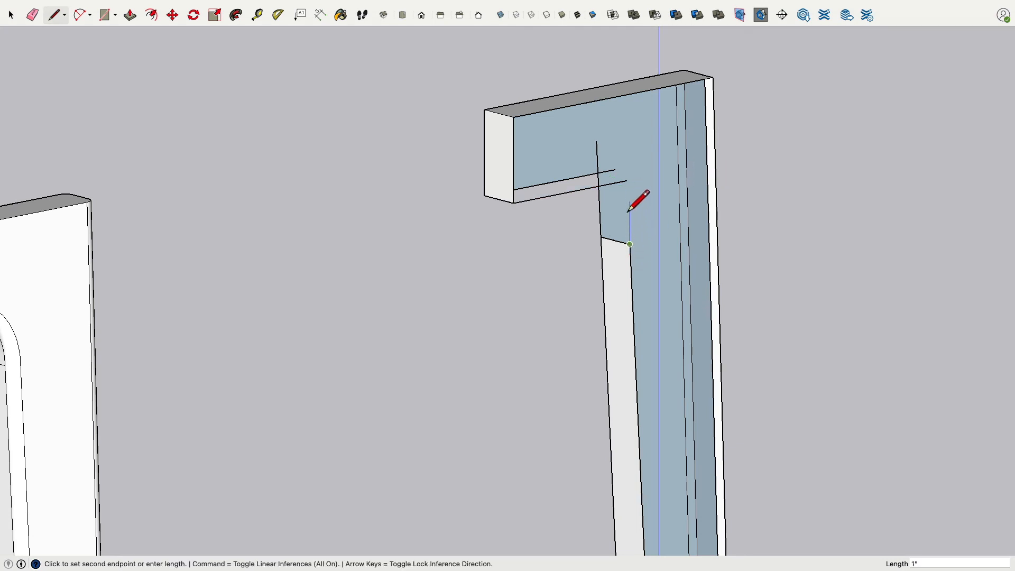
{"action": "left_click", "coordinate": [629, 185]}
Draw a line across the leg's thickness at the inner corner, joining the two side faces' corners beneath the arm
{"action": "middle_click_drag", "start_coordinate": [464, 366], "coordinate": [605, 233]}
{"action": "scroll", "coordinate": [503, 233], "scroll_direction": "down", "scroll_amount": 3}
{"action": "scroll", "coordinate": [562, 216], "scroll_direction": "up", "scroll_amount": 6}
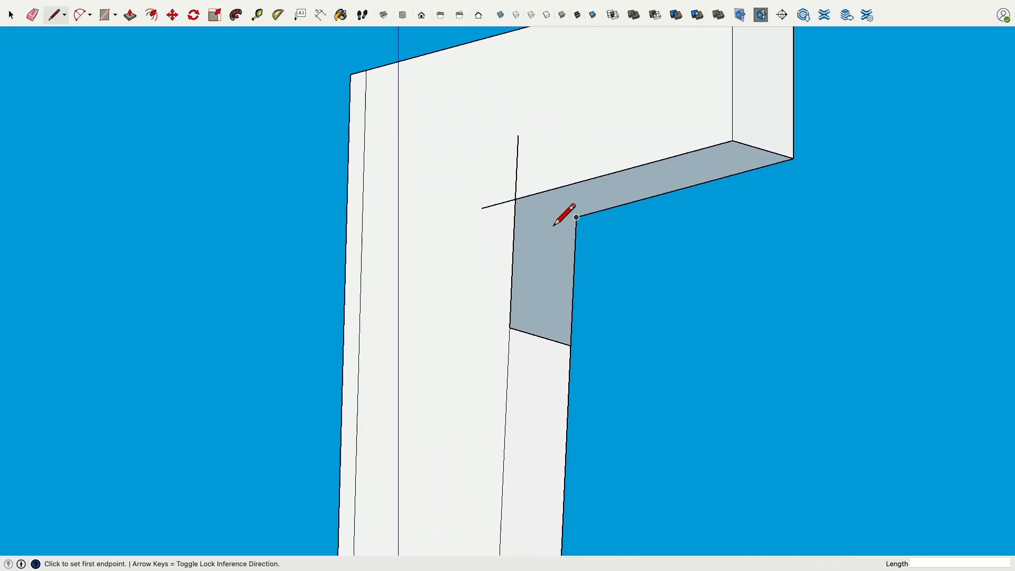
{"action": "left_click", "coordinate": [521, 213]}
{"action": "left_click", "coordinate": [581, 228]}
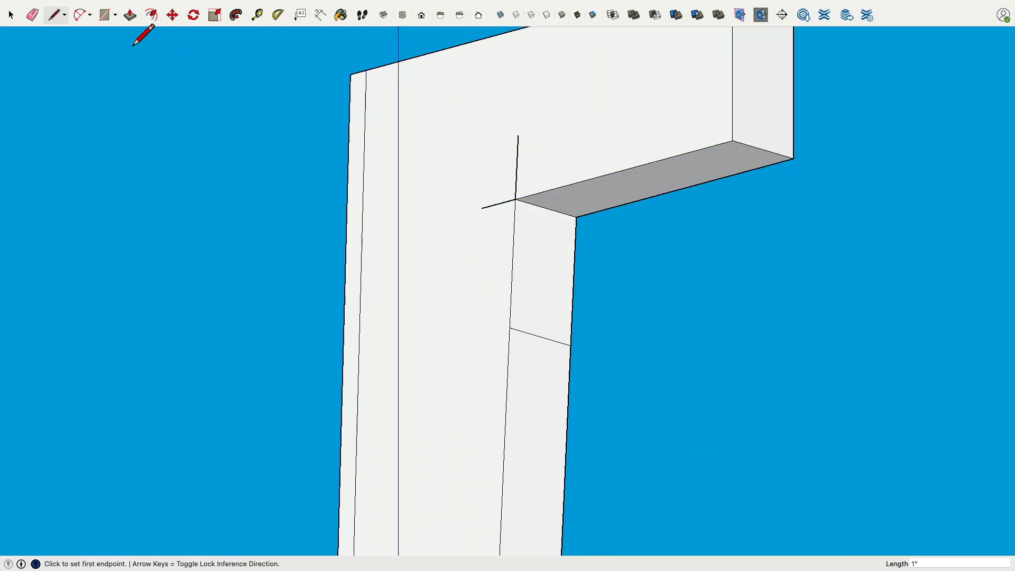
Erase the two overshooting line ends at the inner corner and the leftover edge across the inner leg face
{"action": "left_click", "coordinate": [35, 17]}
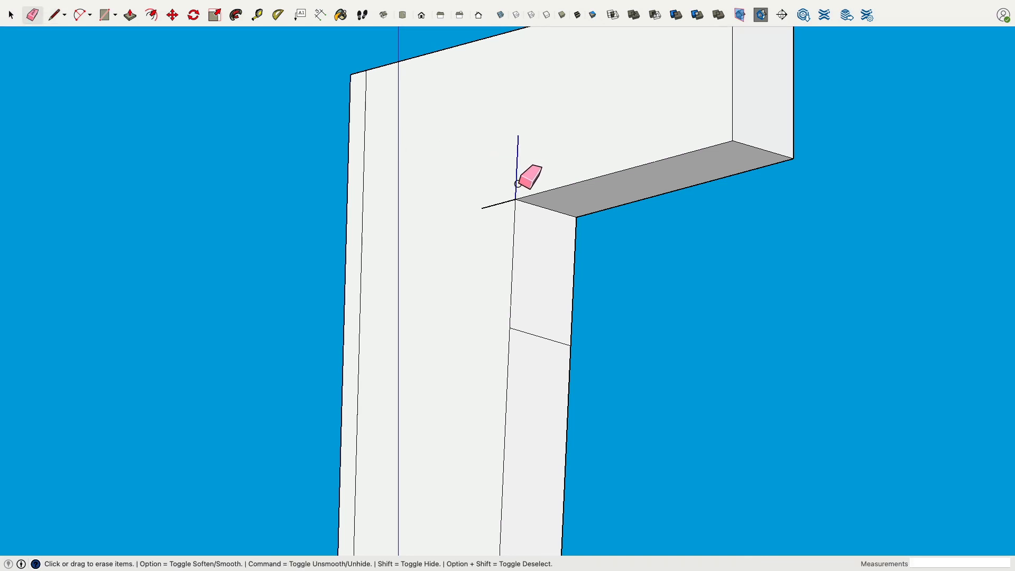
{"action": "left_click_drag", "start_coordinate": [497, 209], "coordinate": [495, 211]}
{"action": "left_click", "coordinate": [555, 347]}
{"action": "scroll", "coordinate": [649, 331], "scroll_direction": "up", "scroll_amount": 3}
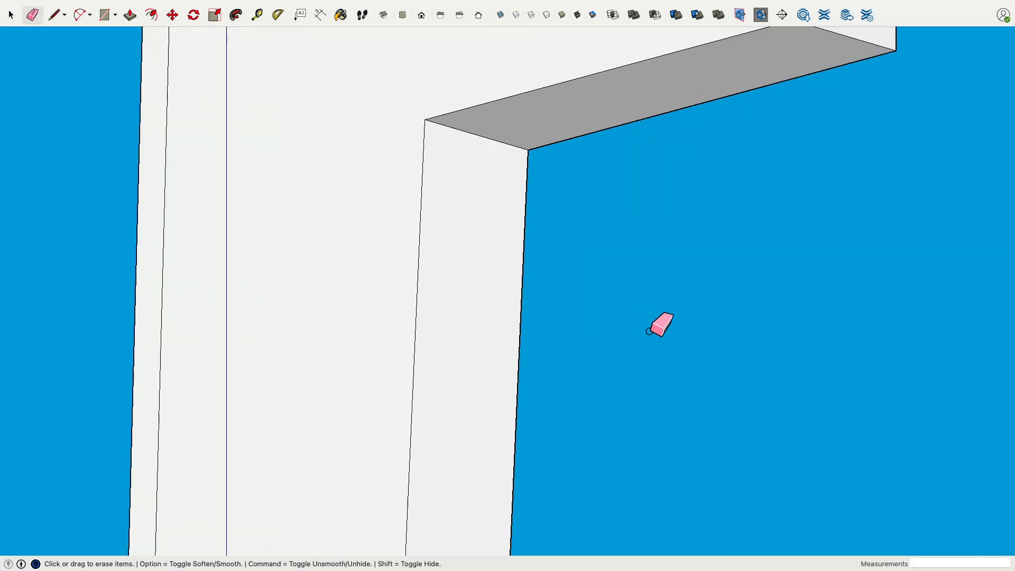
Erase the leftover lengthwise line near the outer edge on each of the leg's two side faces
{"action": "scroll", "coordinate": [648, 332], "scroll_direction": "down", "scroll_amount": 5}
{"action": "middle_click_drag", "start_coordinate": [648, 332], "coordinate": [750, 460]}
{"action": "middle_click_drag", "start_coordinate": [620, 318], "coordinate": [703, 341]}
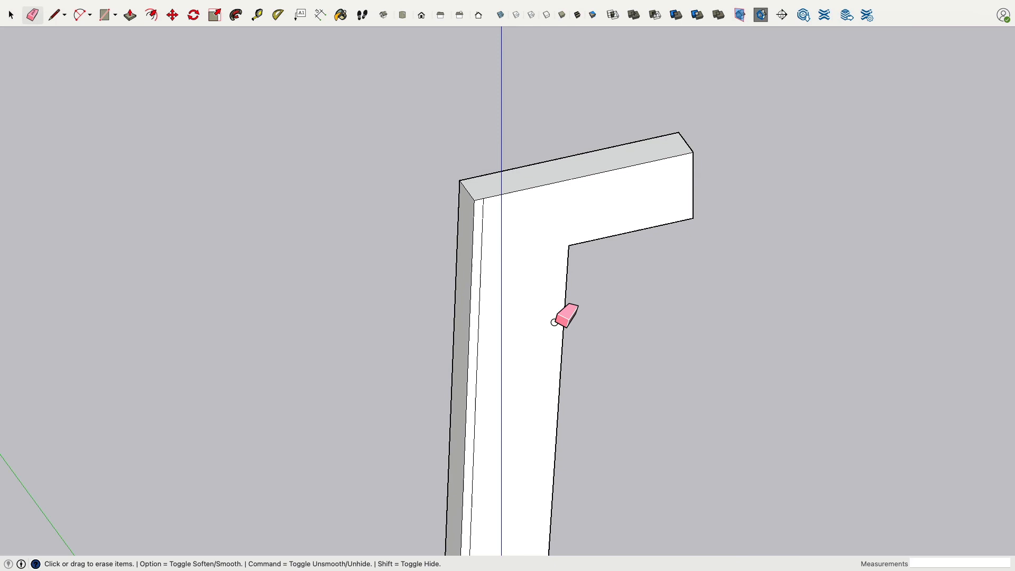
{"action": "left_click", "coordinate": [486, 217]}
{"action": "mouse_move", "coordinate": [355, 257]}
{"action": "middle_mouse_down"}
{"action": "mouse_move", "coordinate": [539, 252]}
{"action": "mouse_move", "coordinate": [544, 233]}
{"action": "middle_mouse_up"}
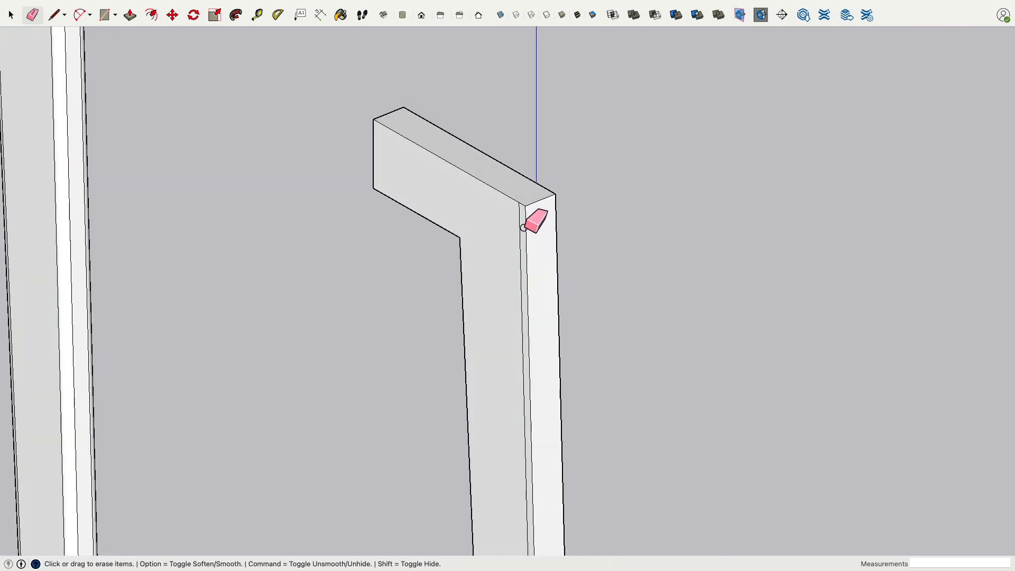
{"action": "scroll", "coordinate": [505, 299], "scroll_direction": "down", "scroll_amount": 5}
{"action": "mouse_move", "coordinate": [414, 351]}
{"action": "middle_mouse_down"}
{"action": "mouse_move", "coordinate": [573, 379]}
{"action": "mouse_move", "coordinate": [559, 240]}
{"action": "mouse_move", "coordinate": [653, 264]}
{"action": "mouse_move", "coordinate": [262, 28]}
{"action": "middle_mouse_up"}
Inspect individual edges around the square leg's arm and base to check that each is one continuous line
{"action": "key", "text": "space"}
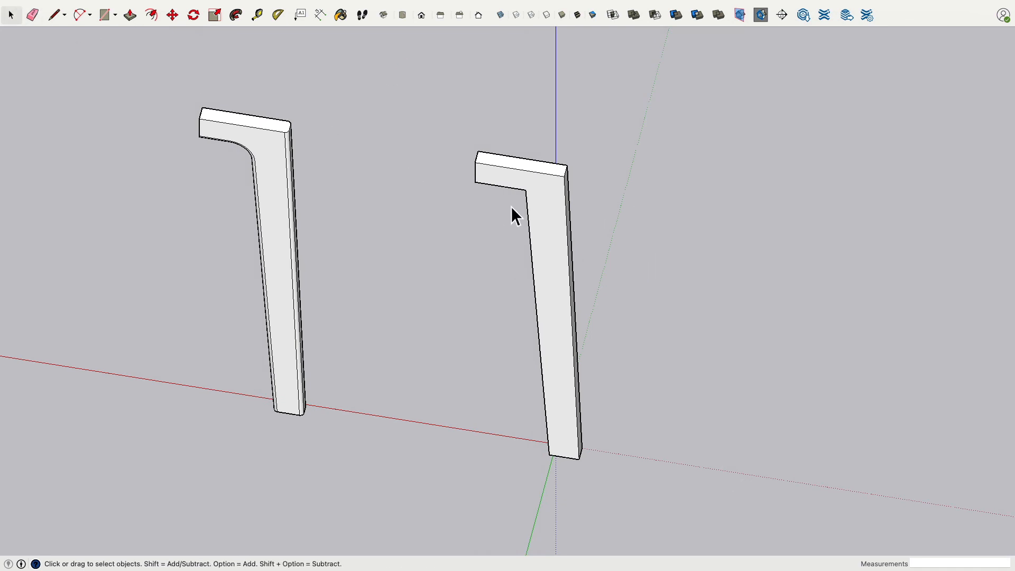
{"action": "scroll", "coordinate": [546, 185], "scroll_direction": "up", "scroll_amount": 3}
{"action": "scroll", "coordinate": [546, 186], "scroll_direction": "up", "scroll_amount": 3}
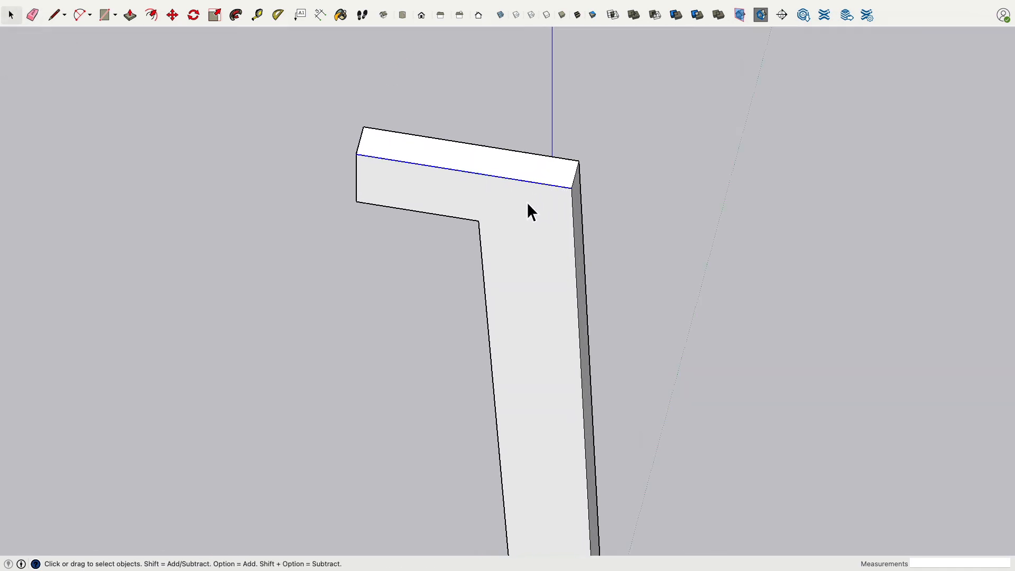
{"action": "middle_click_drag", "start_coordinate": [527, 208], "coordinate": [312, 176]}
{"action": "left_click", "coordinate": [475, 173]}
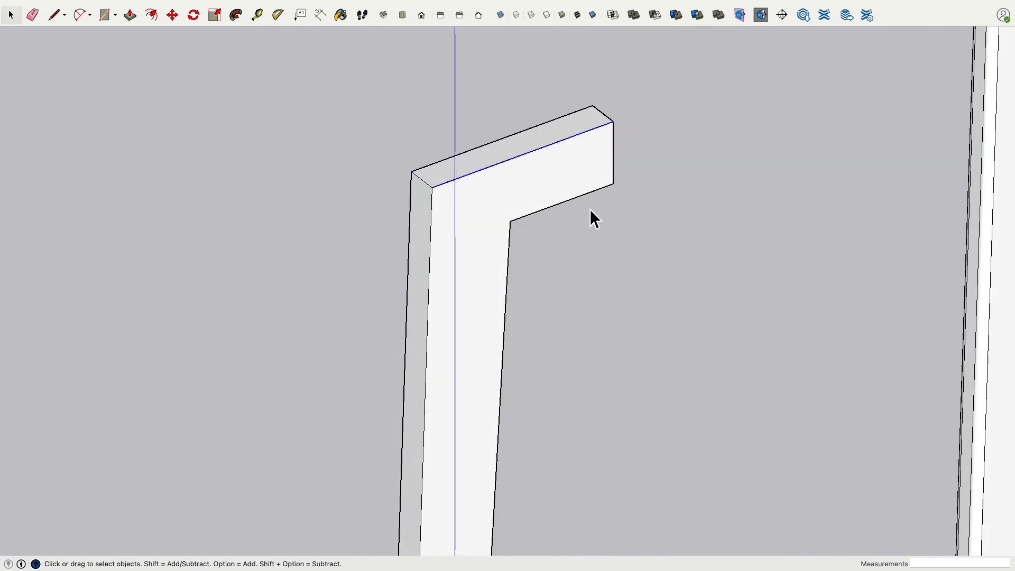
{"action": "middle_click_drag", "start_coordinate": [659, 217], "coordinate": [633, 223]}
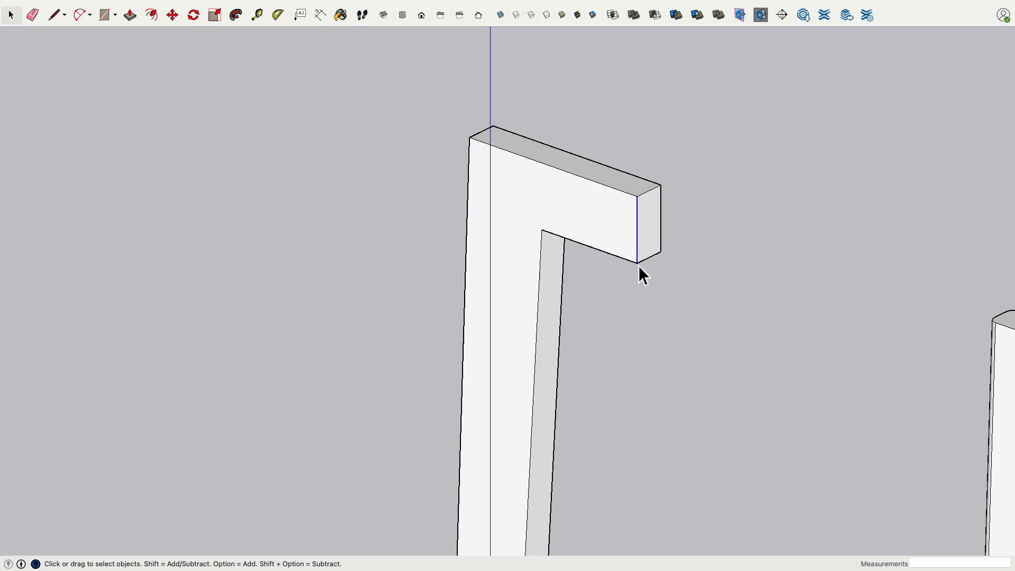
{"action": "middle_click_drag", "start_coordinate": [659, 272], "coordinate": [675, 480]}
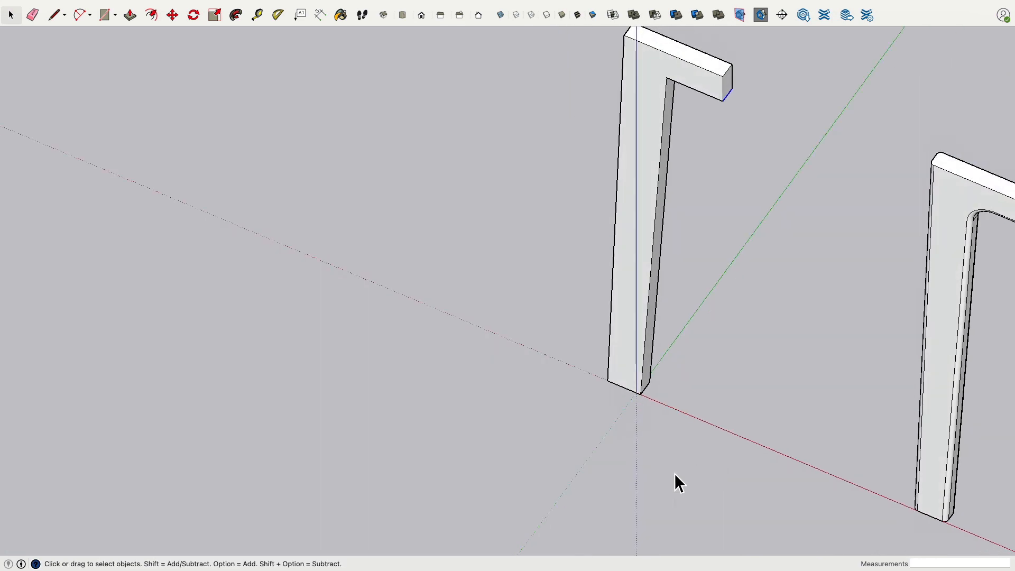
{"action": "scroll", "coordinate": [641, 405], "scroll_direction": "up", "scroll_amount": 6}
{"action": "scroll", "coordinate": [620, 333], "scroll_direction": "down", "scroll_amount": 6}
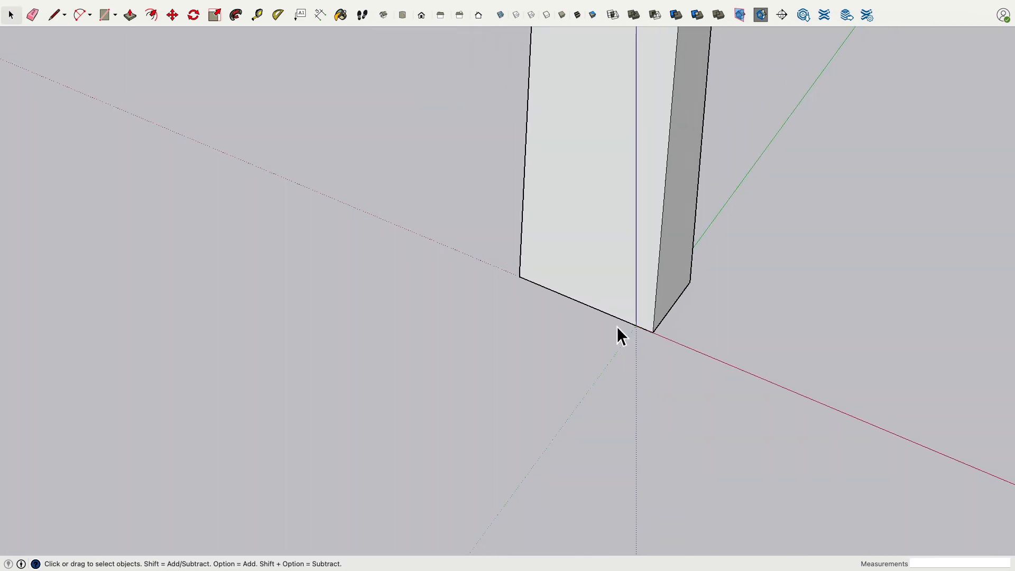
Delete a side face's bottom edge at the leg's base and redraw it as two segments meeting near its midpoint
{"action": "middle_click_drag", "start_coordinate": [616, 322], "coordinate": [222, 290]}
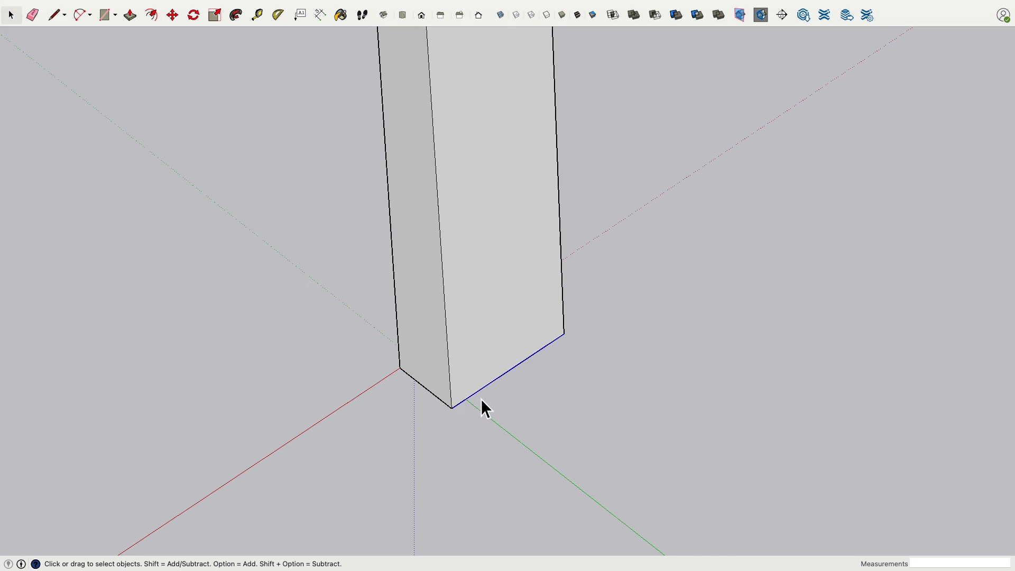
{"action": "key", "text": "Delete"}
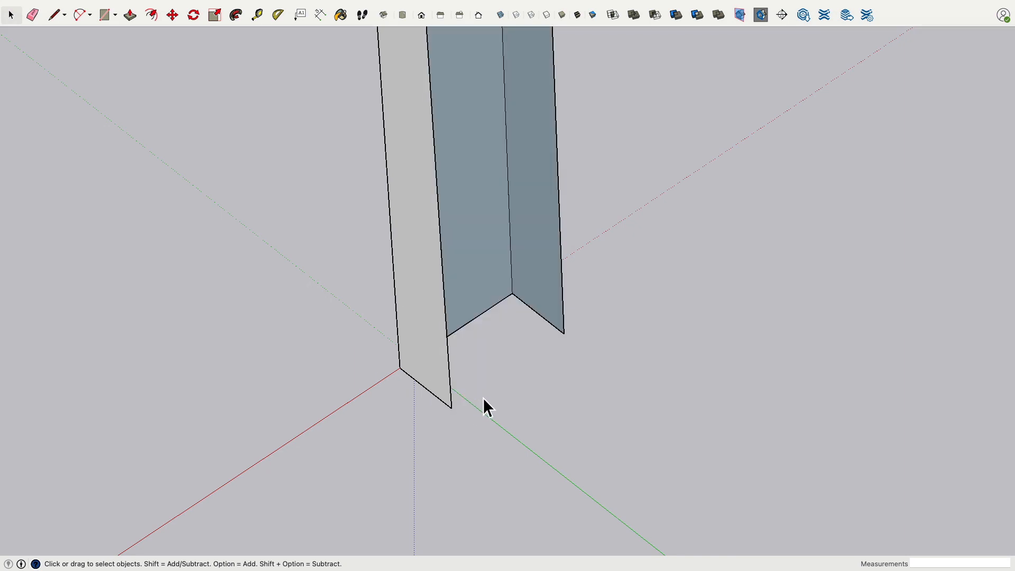
{"action": "key", "text": "l"}
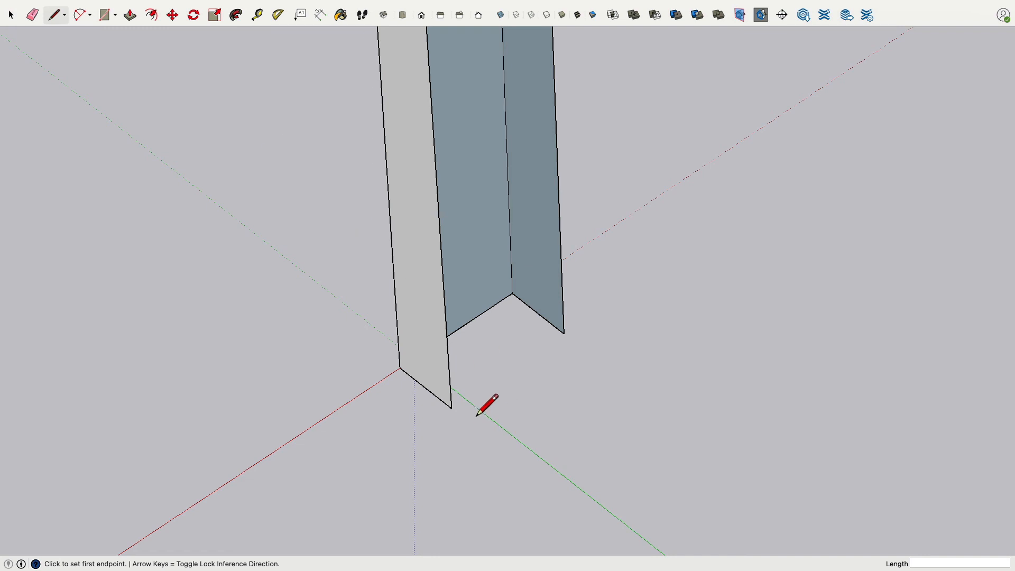
{"action": "left_click", "coordinate": [452, 408]}
{"action": "left_click", "coordinate": [500, 376]}
{"action": "key", "text": "Escape"}
{"action": "left_click", "coordinate": [501, 376]}
{"action": "left_click", "coordinate": [564, 334]}
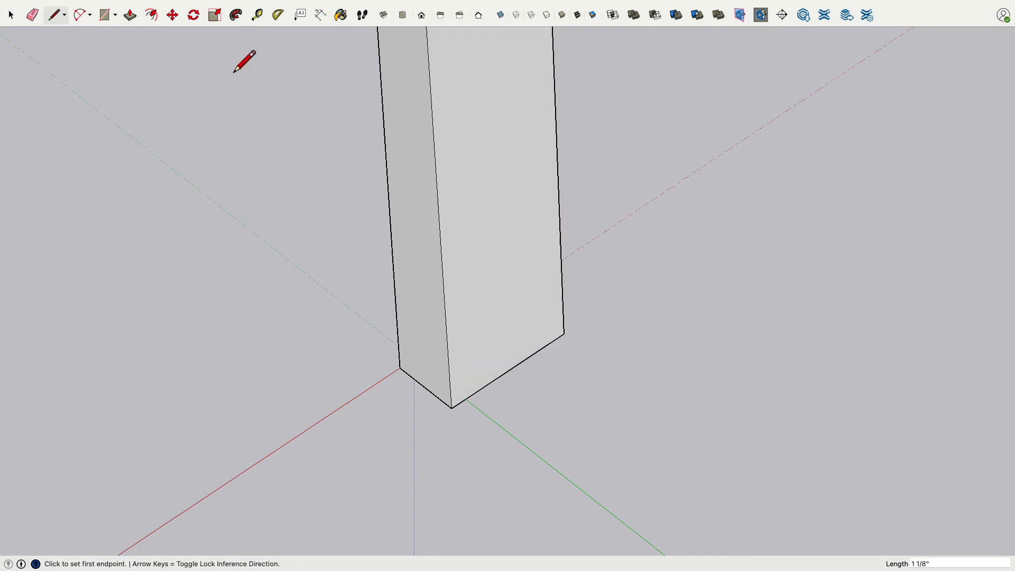
Select and delete both bottom edge segments of the side face at the leg's base
{"action": "left_click", "coordinate": [17, 14]}
{"action": "left_click", "coordinate": [541, 353]}
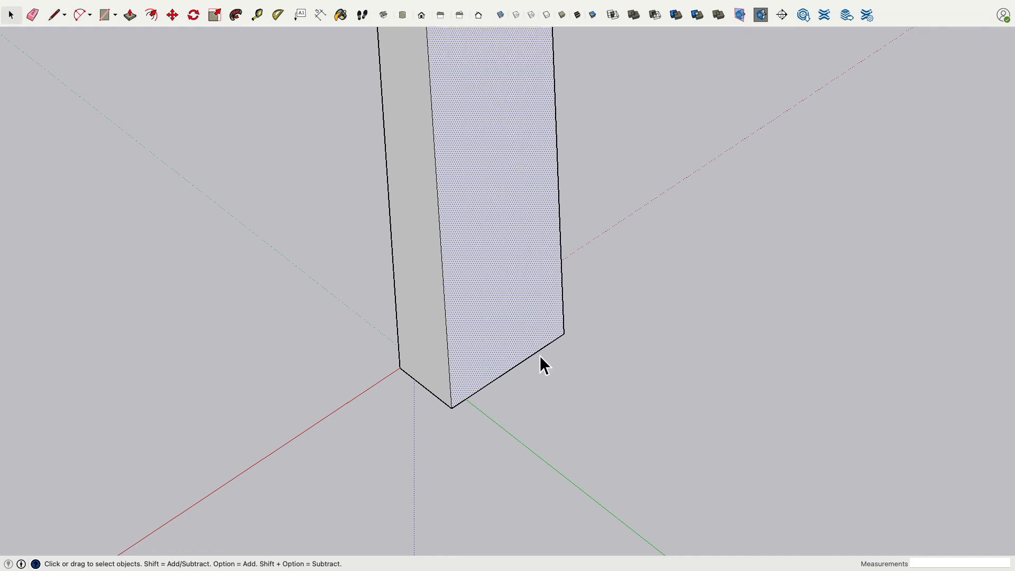
{"action": "left_click", "coordinate": [537, 357]}
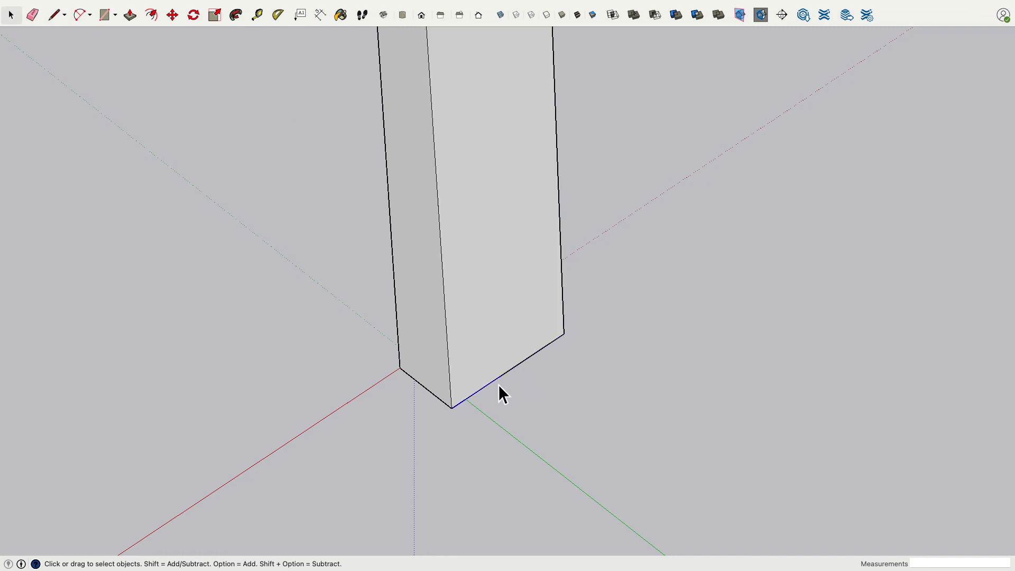
{"action": "key", "text": "Delete"}
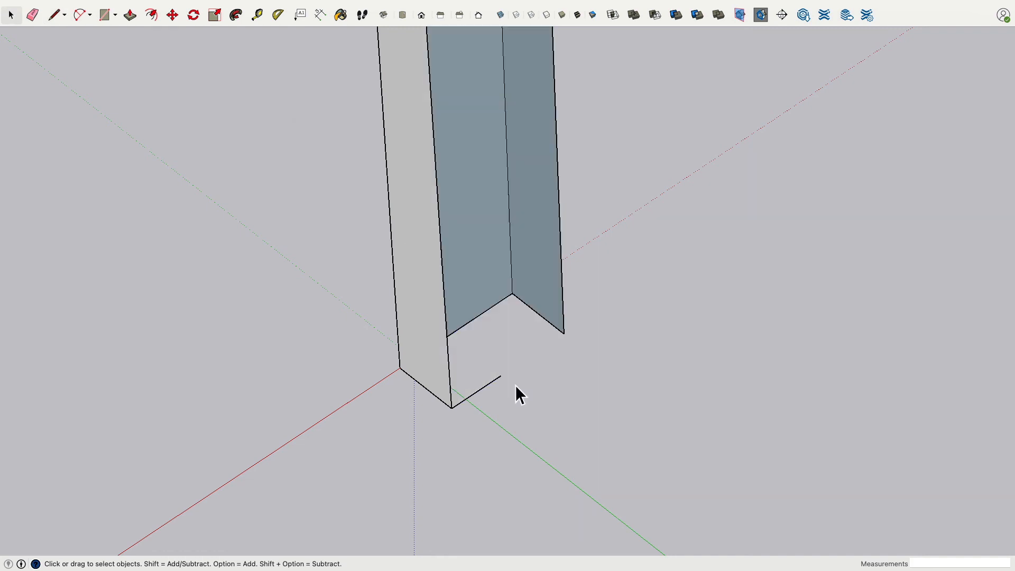
{"action": "left_click", "coordinate": [499, 379]}
{"action": "key", "text": "Delete"}
Draw a single 2" line between the side face's two bottom corners to close the face with one edge
{"action": "left_click", "coordinate": [57, 15]}
{"action": "left_click", "coordinate": [451, 408]}
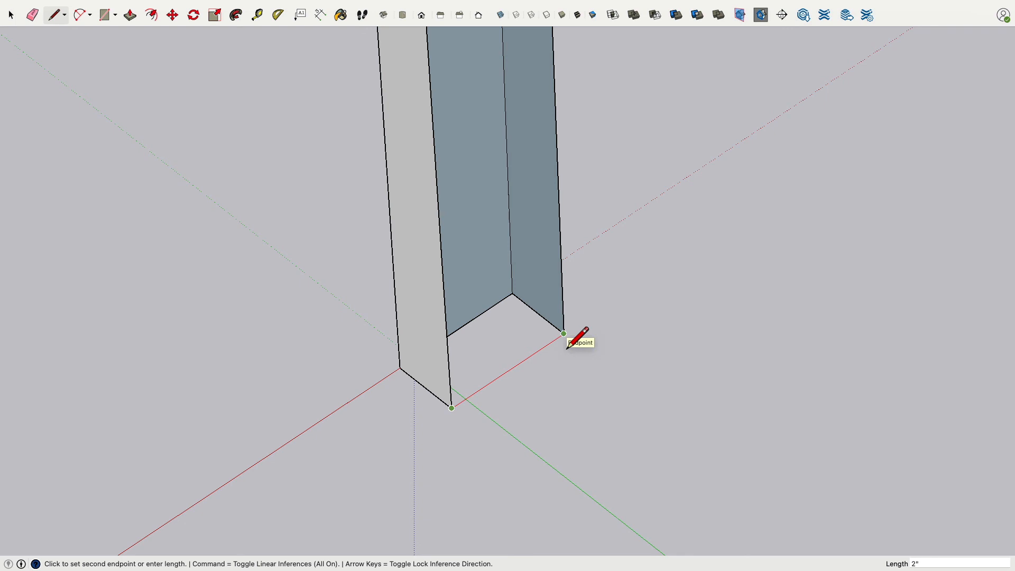
{"action": "left_click", "coordinate": [563, 333]}
{"action": "left_click", "coordinate": [11, 17]}
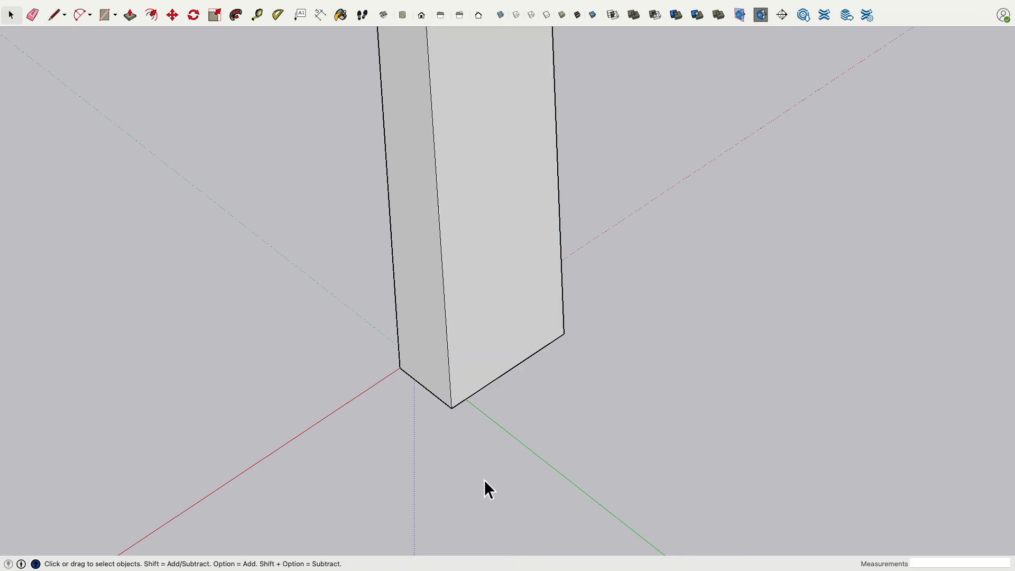
{"action": "middle_click_drag", "start_coordinate": [485, 486], "coordinate": [303, 163]}
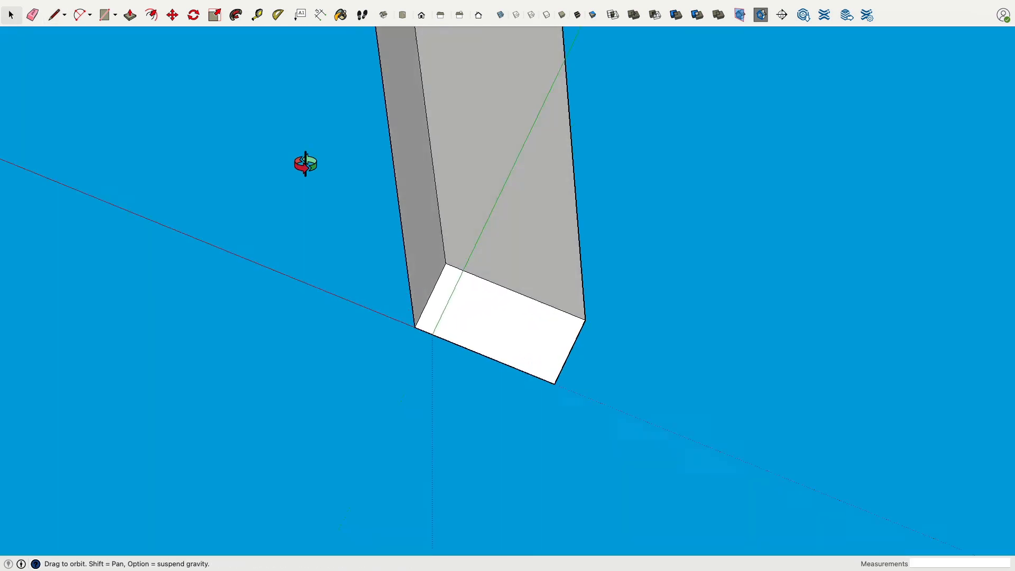
{"action": "scroll", "coordinate": [484, 290], "scroll_direction": "down", "scroll_amount": 2}
{"action": "mouse_move", "coordinate": [487, 286]}
{"action": "middle_mouse_down"}
{"action": "mouse_move", "coordinate": [509, 220]}
{"action": "mouse_move", "coordinate": [505, 197]}
{"action": "mouse_move", "coordinate": [378, 249]}
{"action": "mouse_move", "coordinate": [883, 416]}
{"action": "mouse_move", "coordinate": [645, 220]}
{"action": "mouse_move", "coordinate": [590, 232]}
{"action": "mouse_move", "coordinate": [496, 281]}
{"action": "middle_mouse_up"}
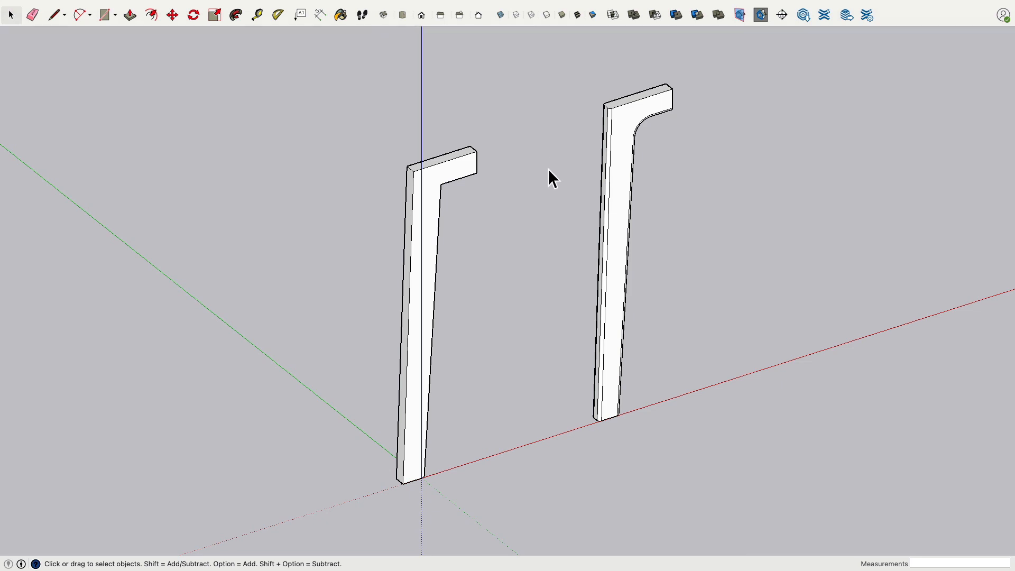
{"action": "middle_click_drag", "start_coordinate": [435, 187], "coordinate": [346, 160]}
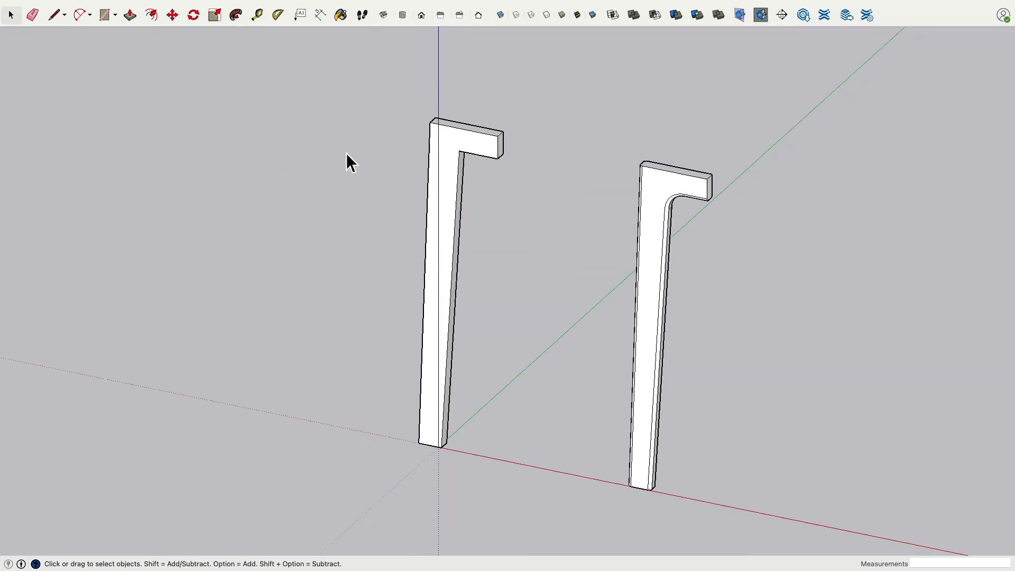
{"action": "scroll", "coordinate": [465, 160], "scroll_direction": "up", "scroll_amount": 5}
{"action": "scroll", "coordinate": [477, 167], "scroll_direction": "down", "scroll_amount": 2}
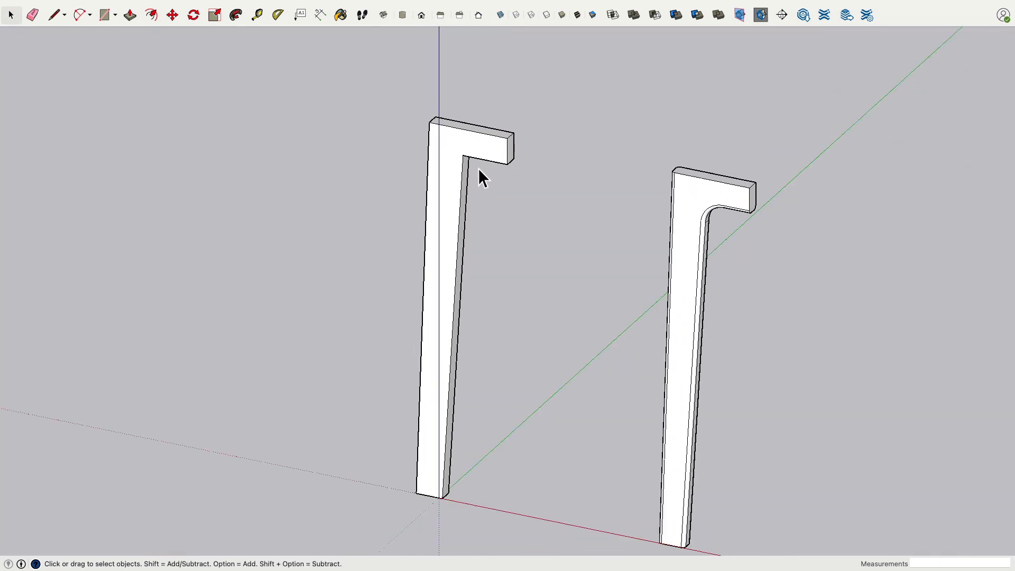